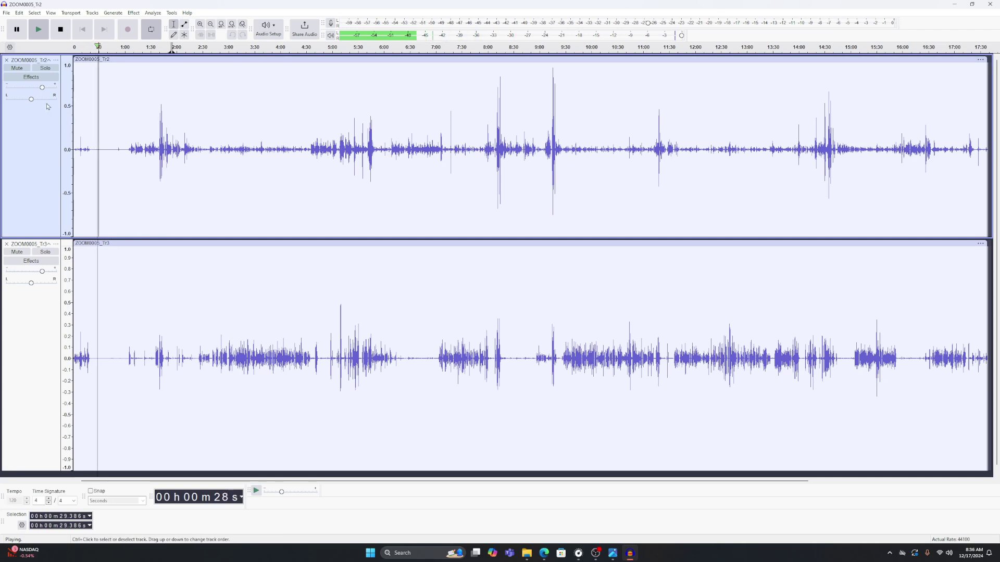
# Capture a noise profile for Noise Reduction from the silent stretch of ZOOM0005_Tr2 between about 21.6 and 49.8 seconds
pyautogui.click(20, 37)
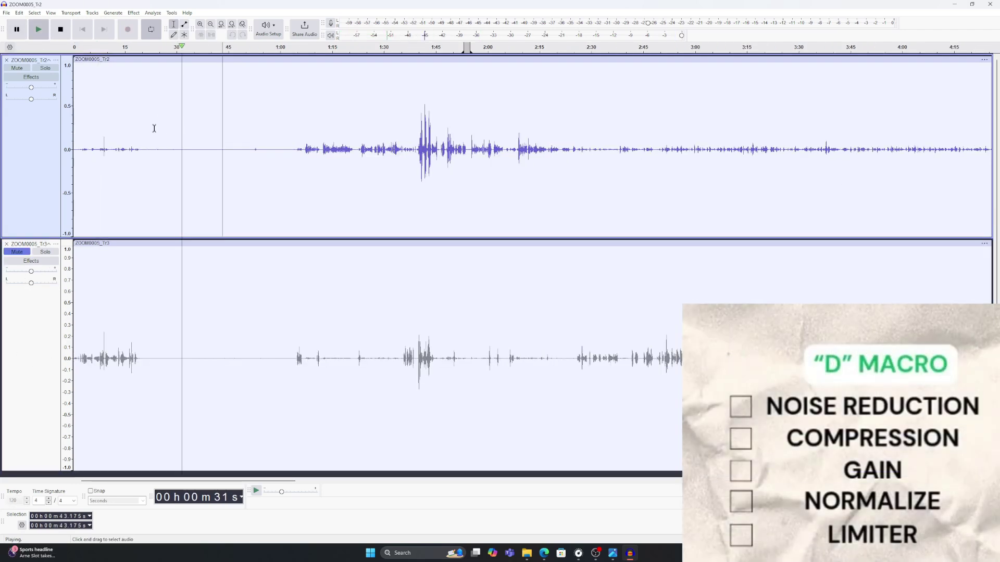
pyautogui.moveTo(148, 125); pyautogui.dragTo(246, 130)
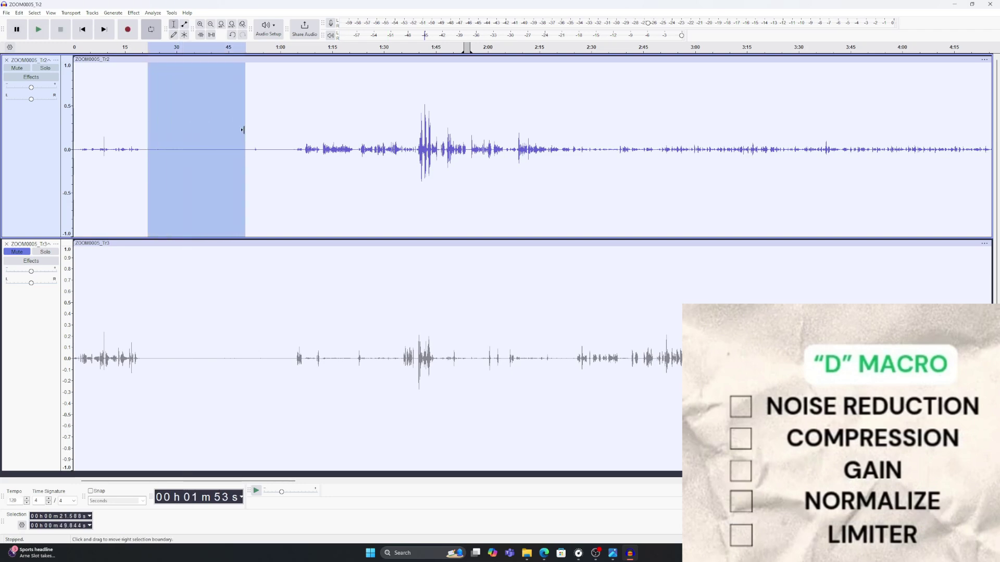
pyautogui.click(133, 13)
pyautogui.moveTo(191, 111)
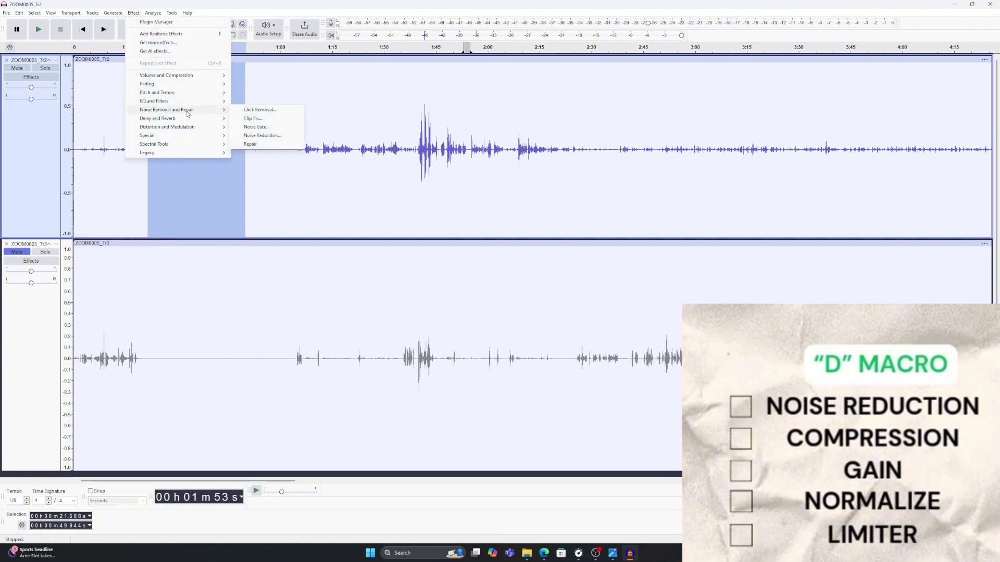
pyautogui.click(273, 137)
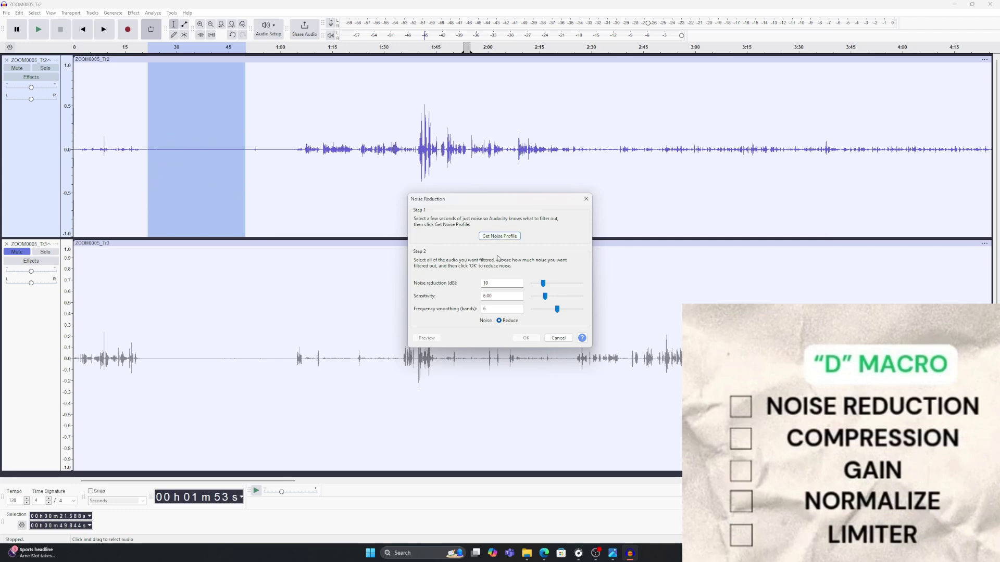
pyautogui.click(500, 236)
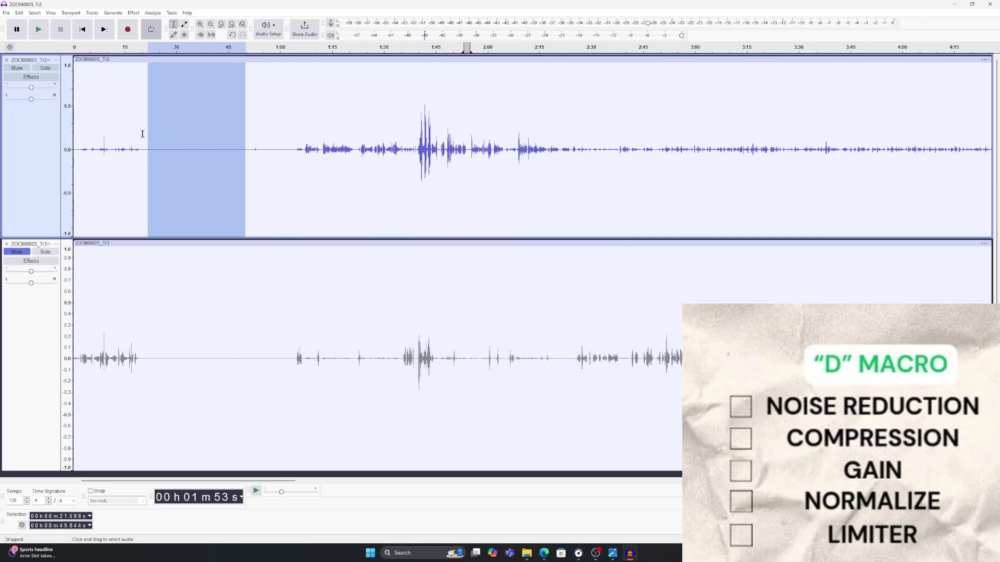
# Apply Noise Reduction to the whole ZOOM0005_Tr2 track with 10 dB reduction, sensitivity 6.00 and 6 frequency smoothing bands
pyautogui.click(31, 188)
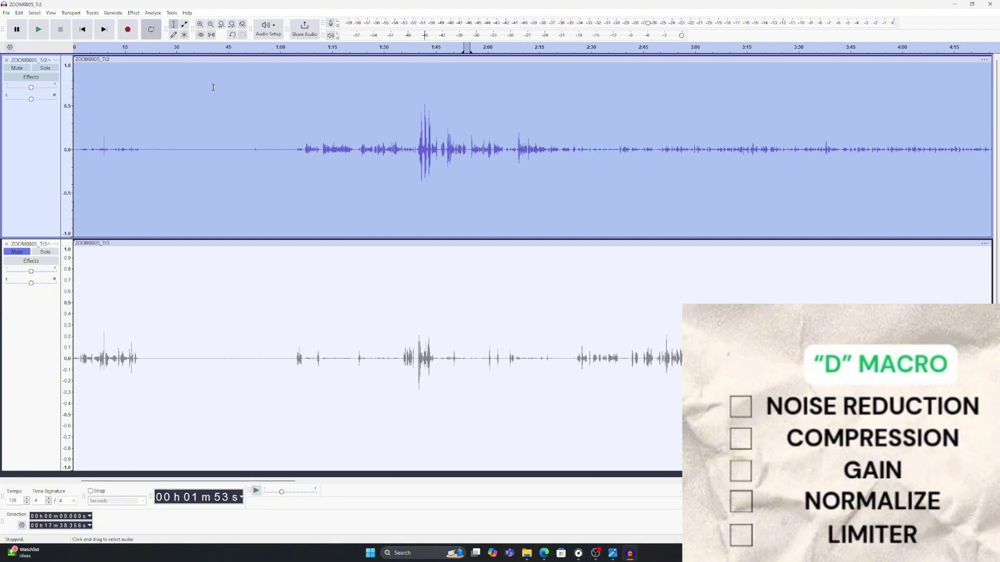
pyautogui.click(134, 12)
pyautogui.moveTo(167, 114)
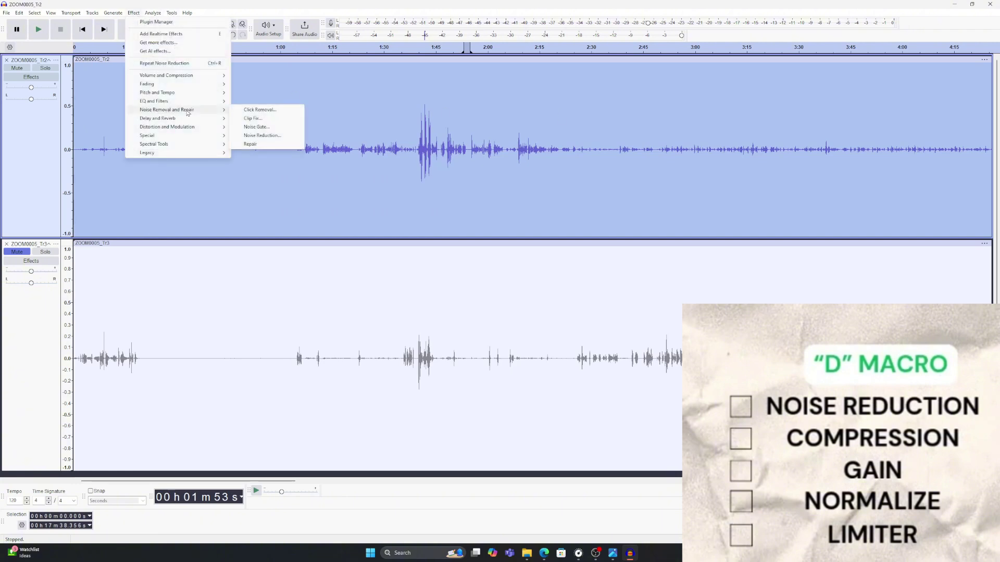
pyautogui.click(289, 137)
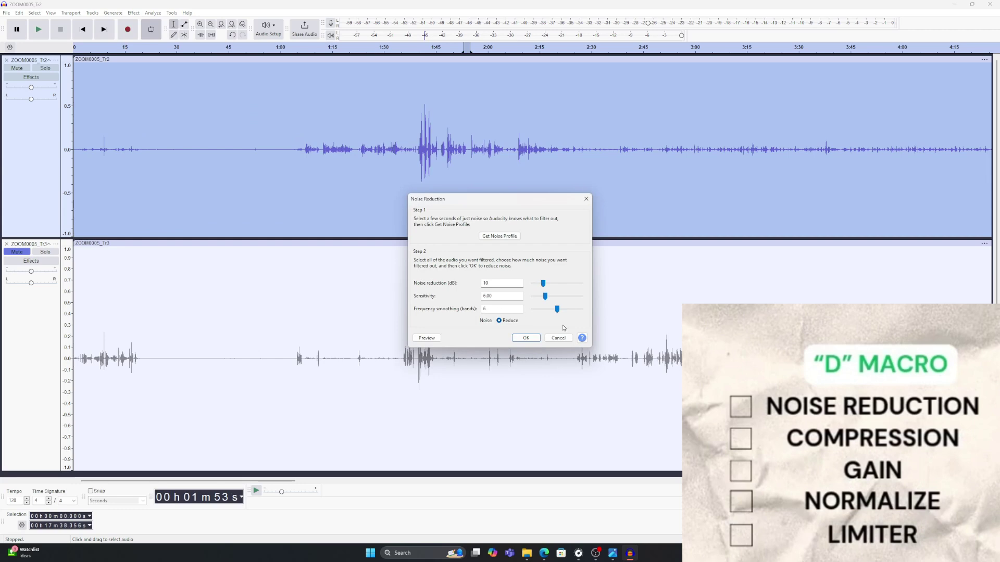
pyautogui.click(526, 338)
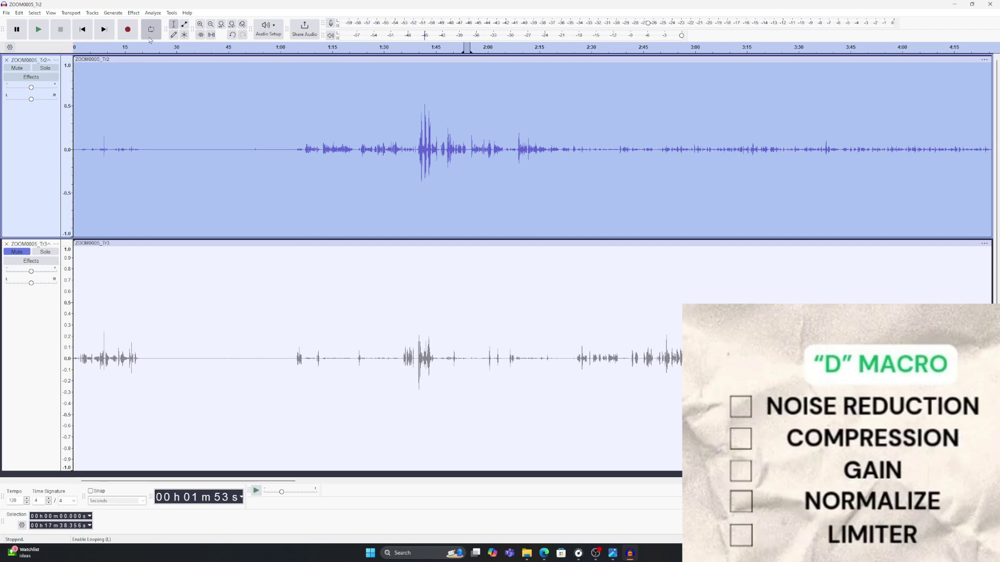
pyautogui.click(133, 13)
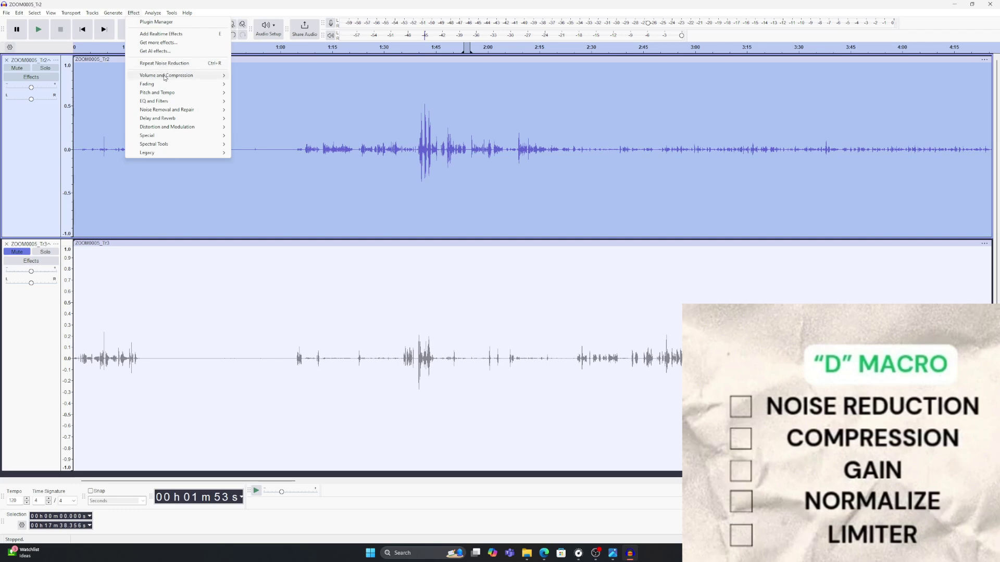
pyautogui.moveTo(169, 78)
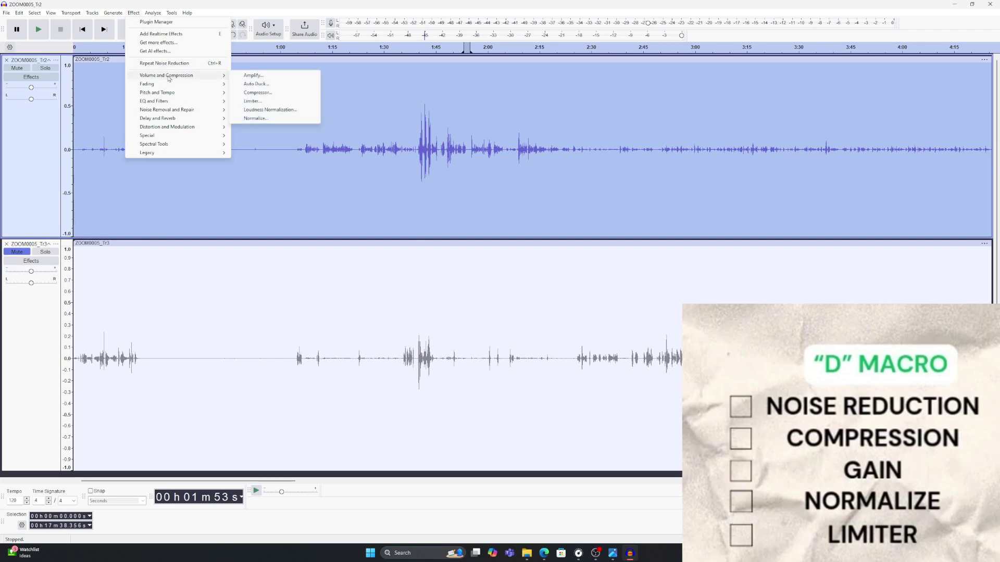
pyautogui.click(282, 93)
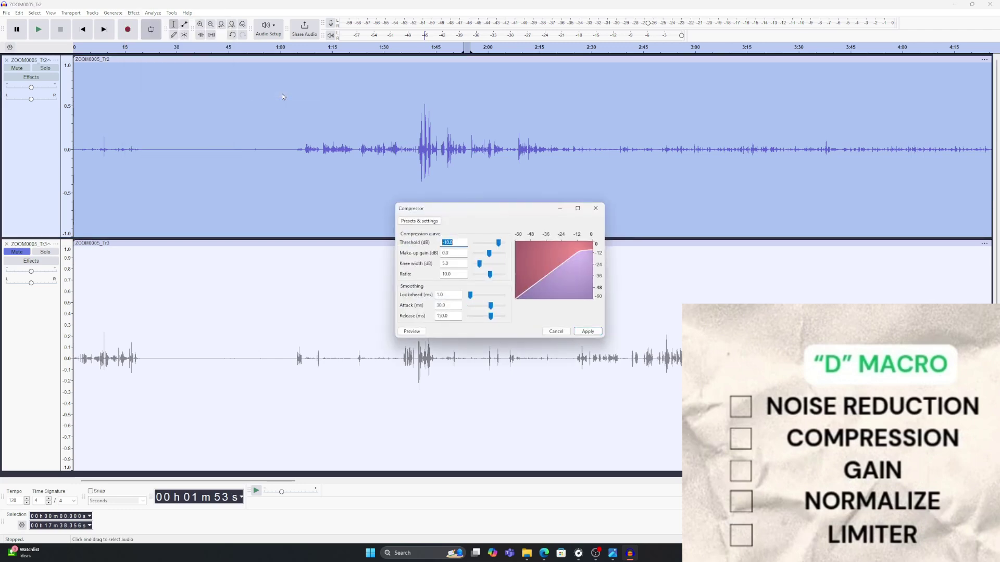
pyautogui.click(557, 331)
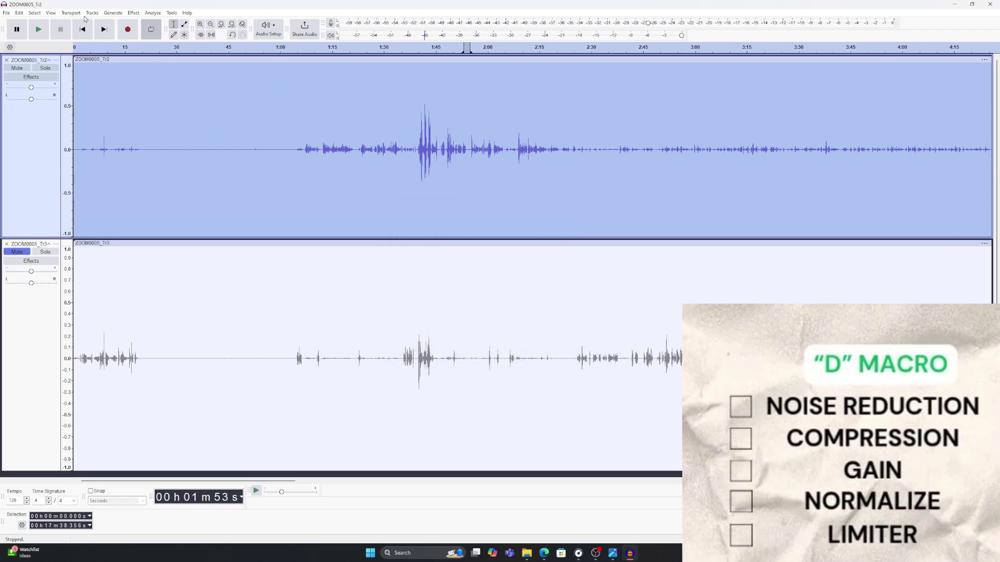
# Apply the Legacy Compressor to ZOOM0005_Tr2 with -20 dB threshold, -40 dB noise floor, 3:1 ratio and make-up gain for 0 dB
pyautogui.click(137, 14)
pyautogui.moveTo(161, 154)
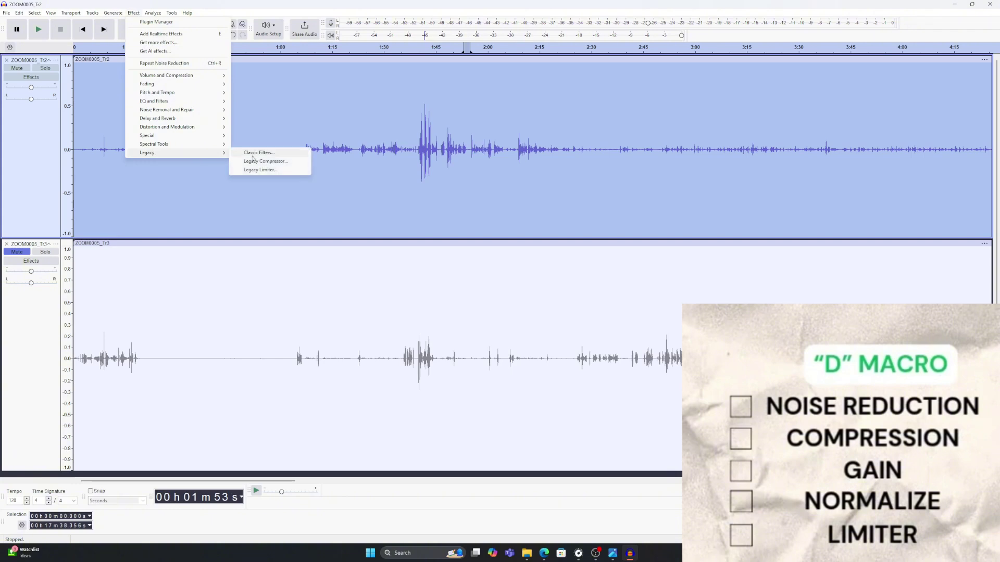
pyautogui.click(301, 162)
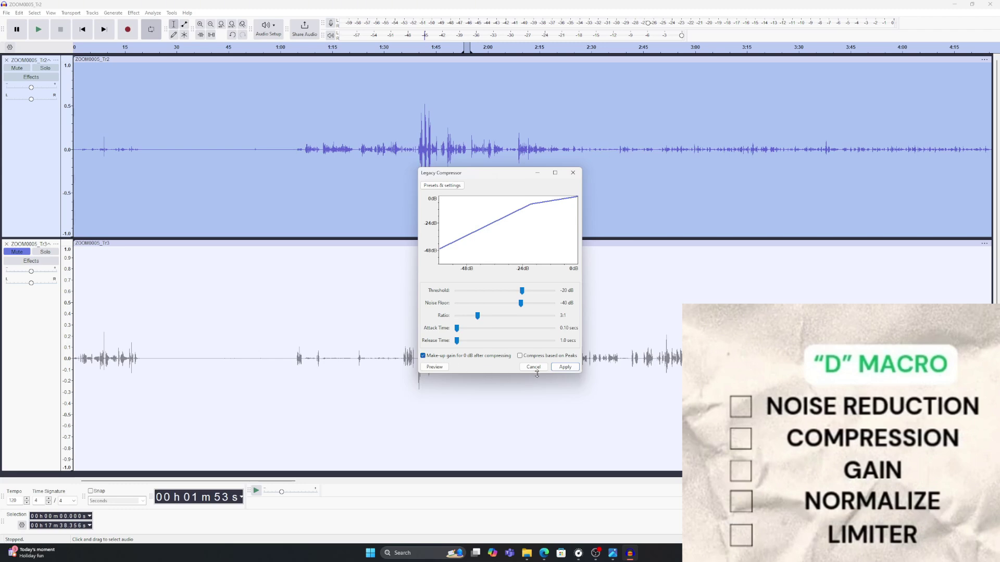
pyautogui.click(566, 367)
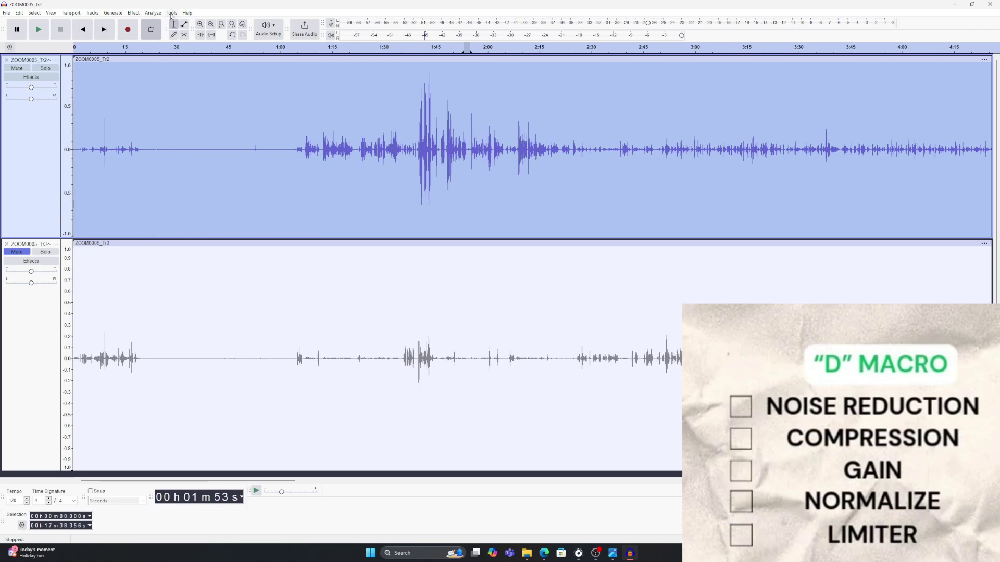
# Normalize ZOOM0005_Tr2 to a peak amplitude of -1.0 dB with DC offset removal
pyautogui.click(137, 14)
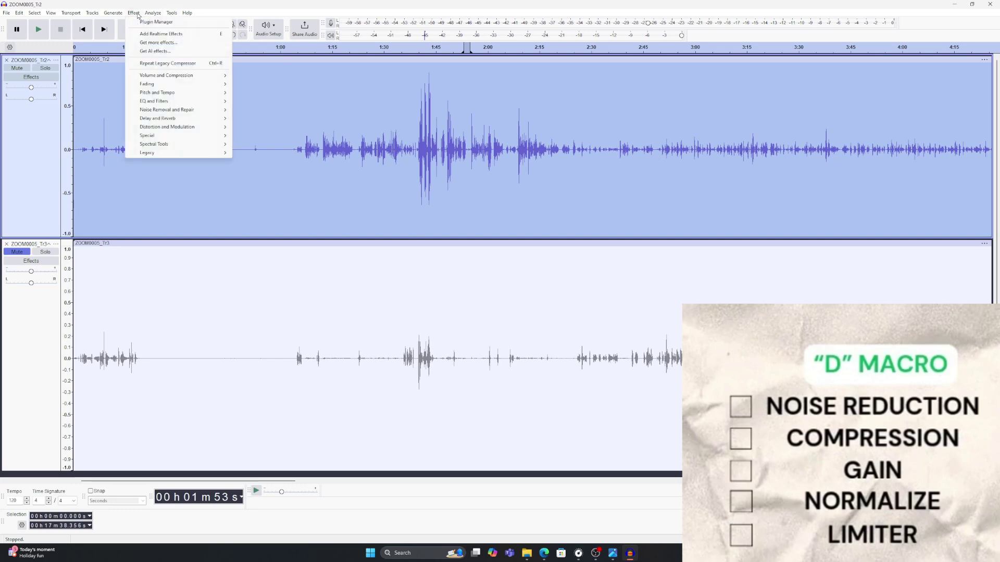
pyautogui.moveTo(200, 78)
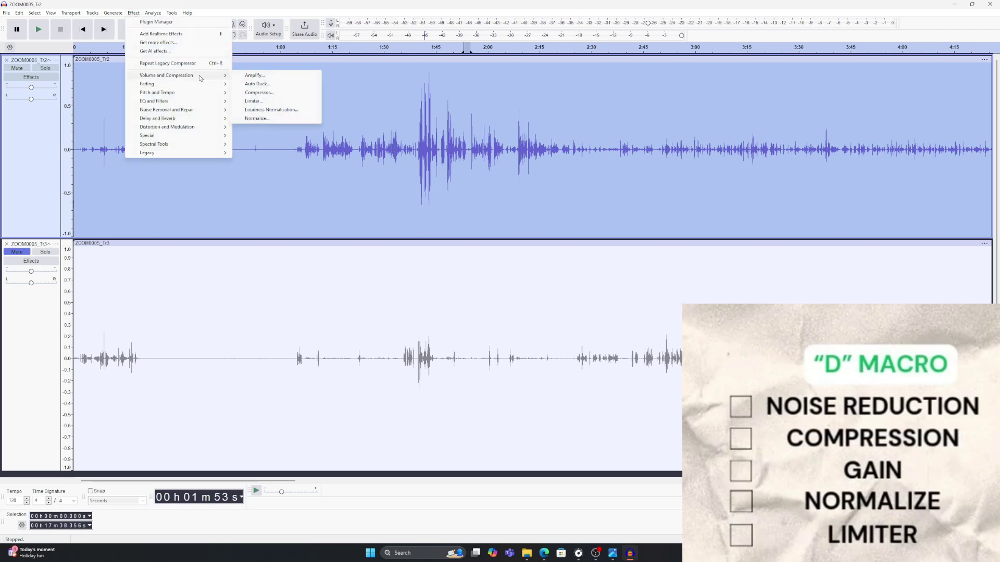
pyautogui.click(282, 119)
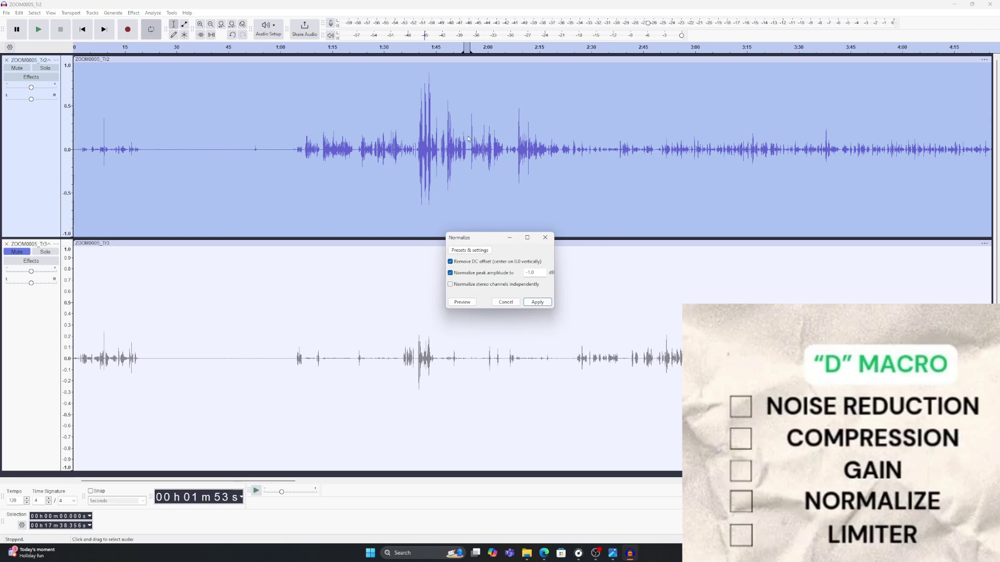
pyautogui.click(537, 303)
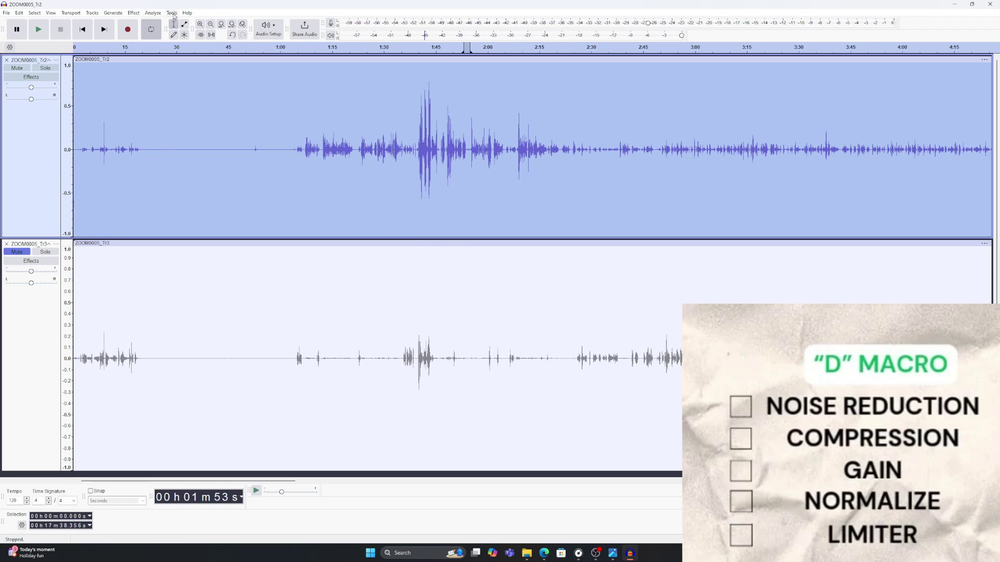
# Apply the Legacy Limiter to ZOOM0005_Tr2 as a hard limit at -1.00 dB with 10 ms hold and no make-up gain
pyautogui.click(134, 13)
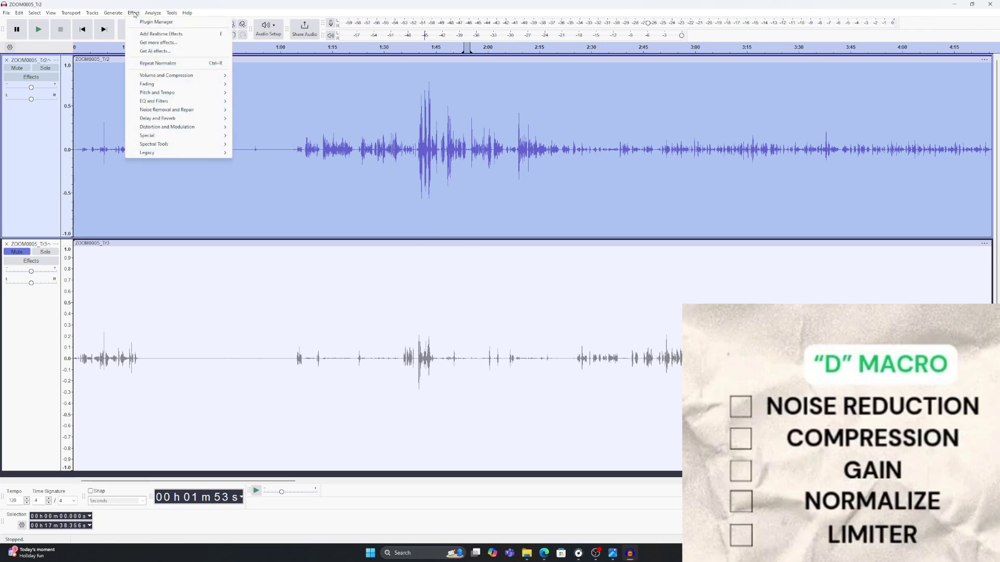
pyautogui.moveTo(170, 157)
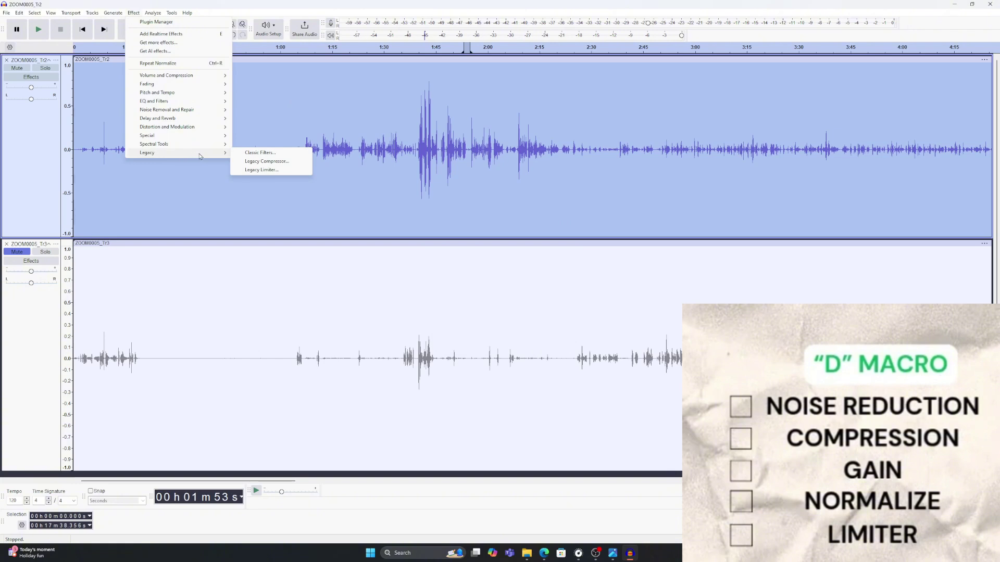
pyautogui.click(288, 171)
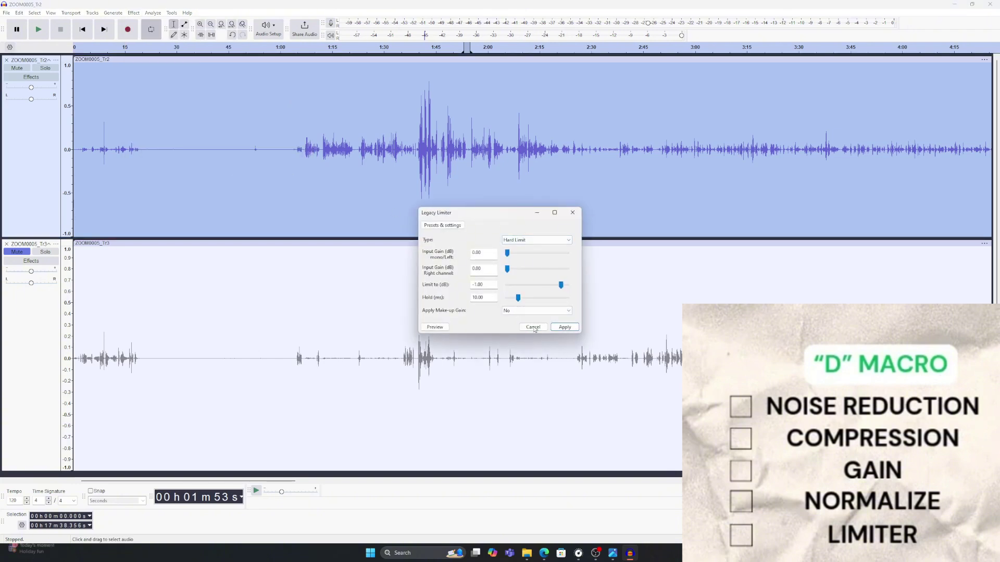
pyautogui.click(565, 327)
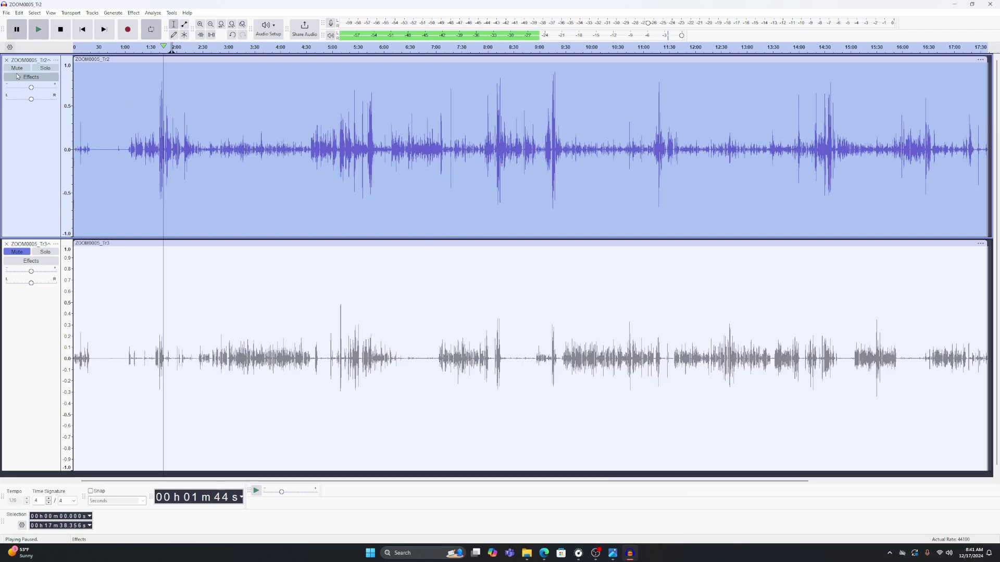
# Mute ZOOM0005_Tr2, then unmute and select the entire ZOOM0005_Tr3 track
pyautogui.click(17, 68)
pyautogui.click(17, 252)
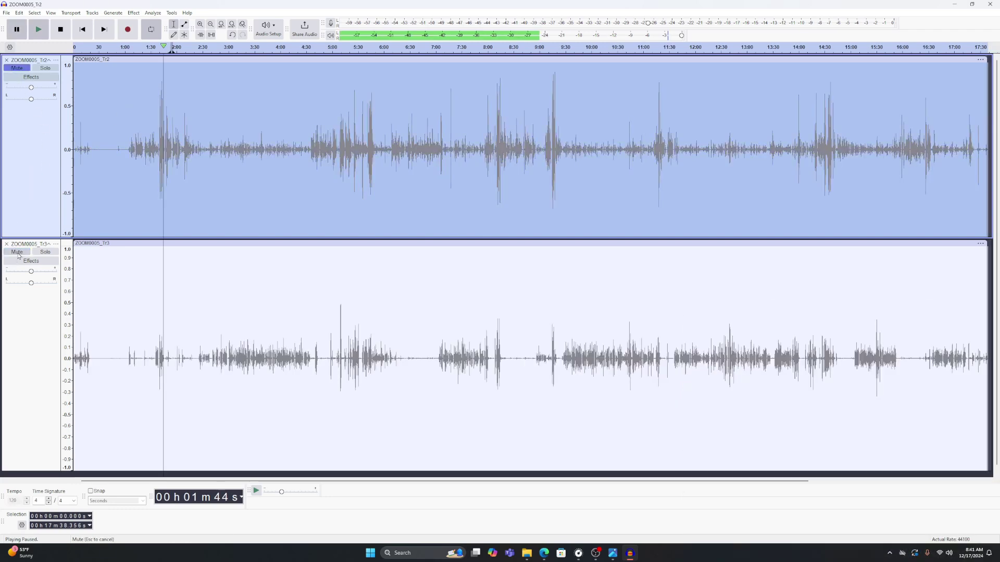
pyautogui.click(44, 344)
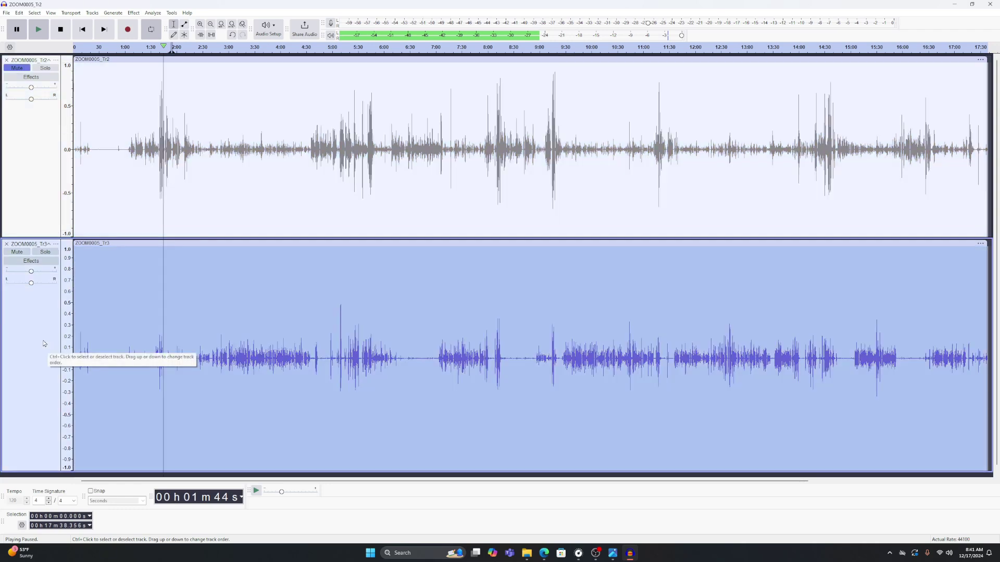
# Capture a noise profile for Noise Reduction from the silent stretch of ZOOM0005_Tr3 between about 21 seconds and 1:02
pyautogui.click(200, 25)
pyautogui.click(200, 25)
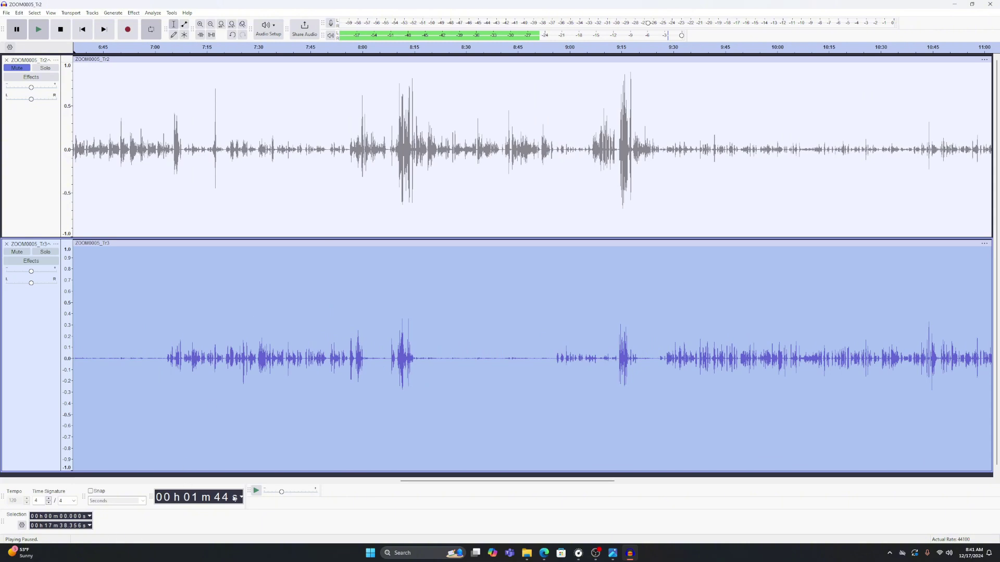
pyautogui.moveTo(410, 480); pyautogui.dragTo(90, 482)
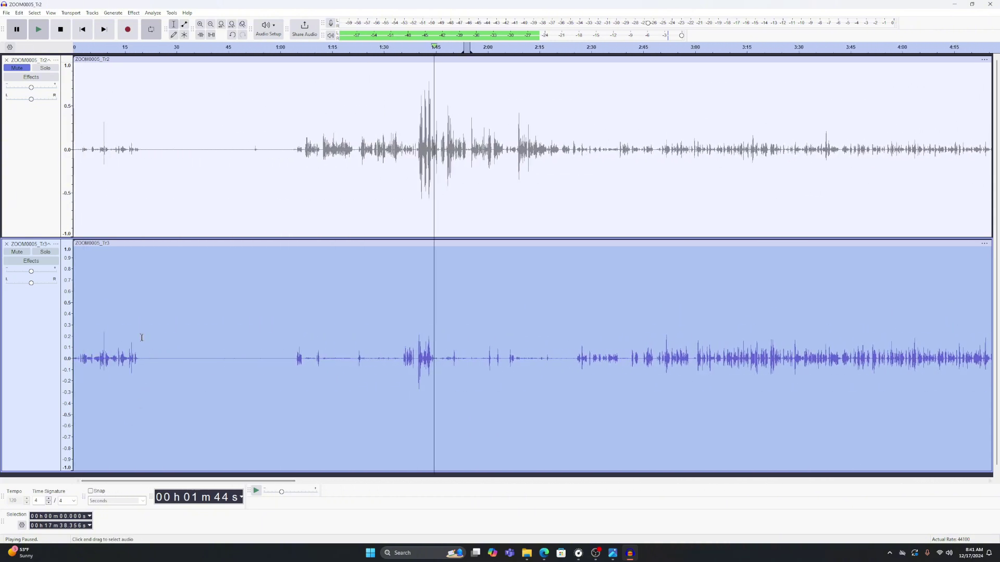
pyautogui.moveTo(146, 327); pyautogui.dragTo(287, 348)
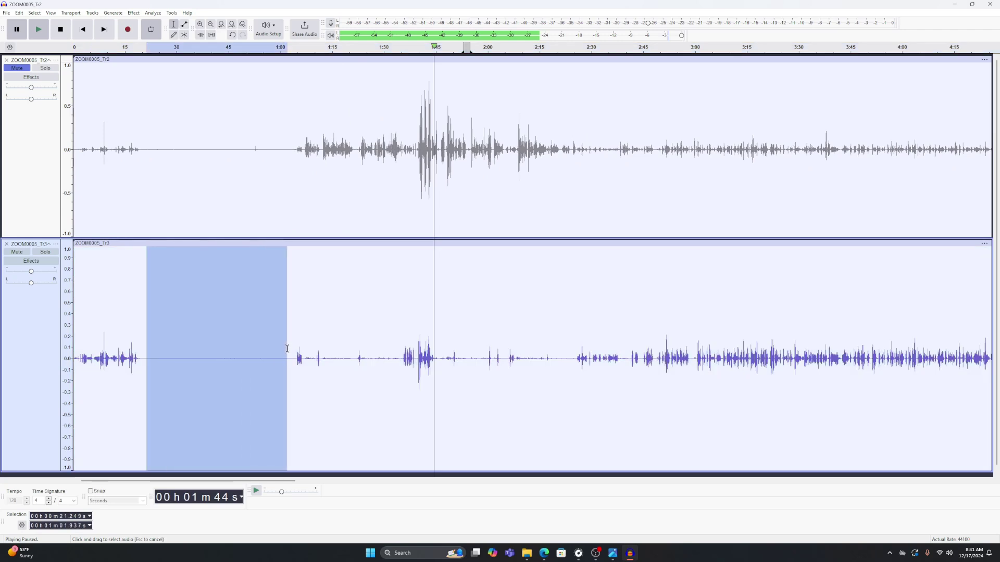
pyautogui.click(135, 13)
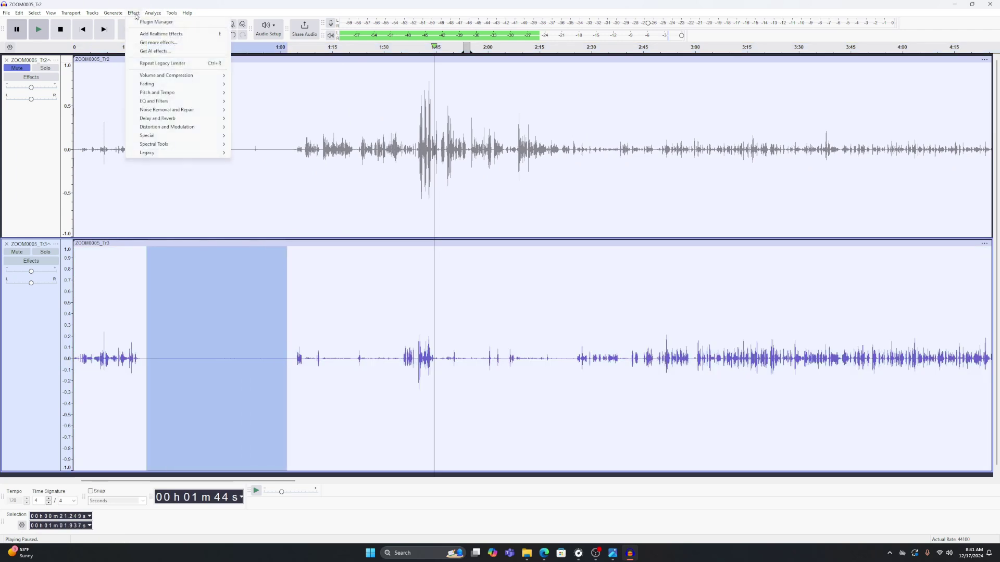
pyautogui.moveTo(173, 110)
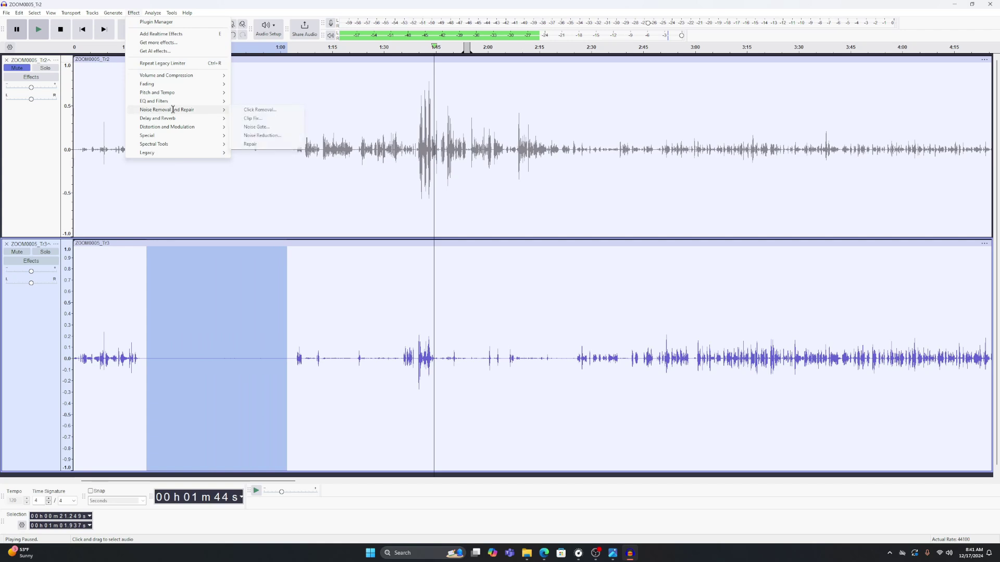
pyautogui.click(276, 136)
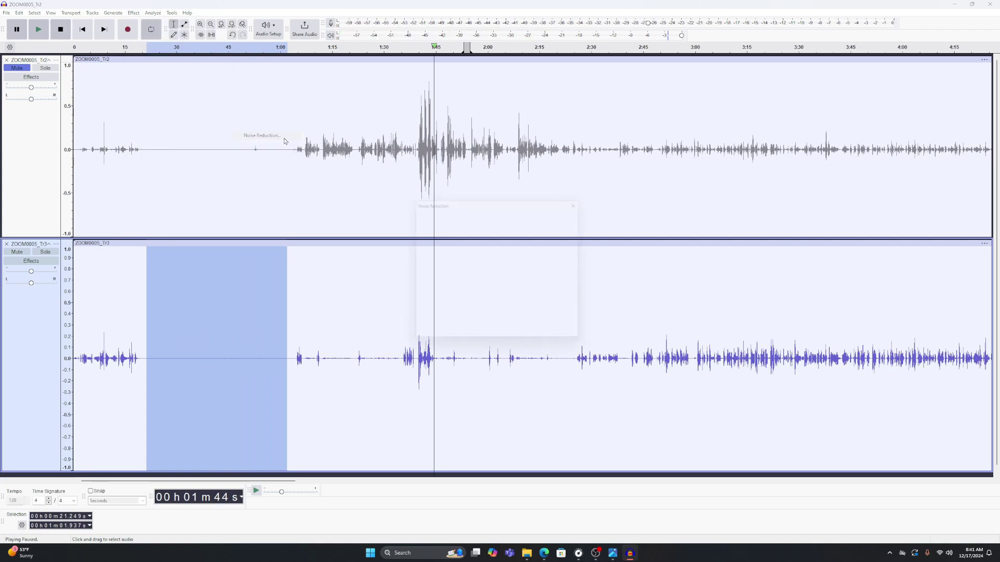
pyautogui.click(499, 236)
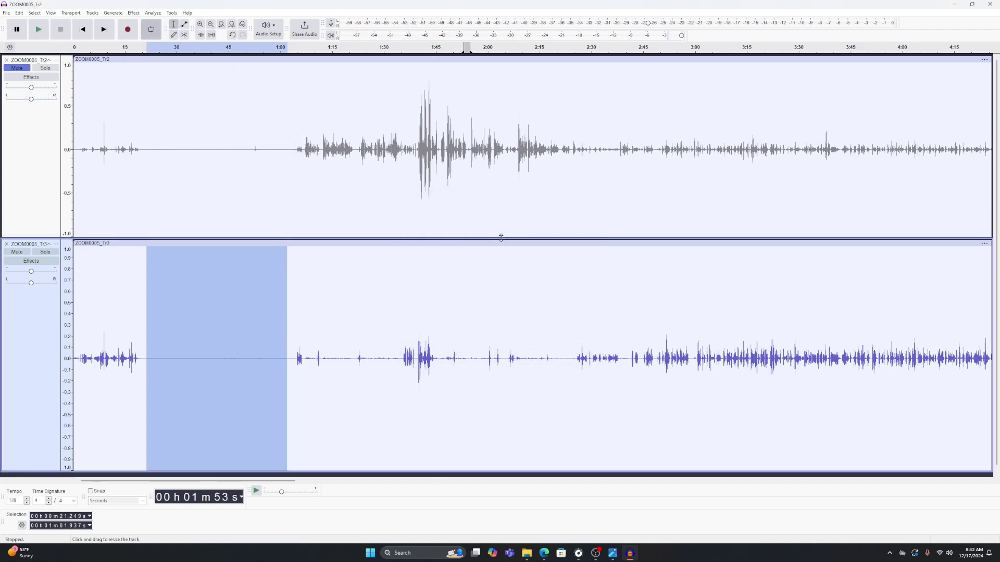
# Apply Noise Reduction to the entire ZOOM0005_Tr3 track with 10 dB reduction, sensitivity 6.00 and 6 frequency smoothing bands
pyautogui.click(23, 388)
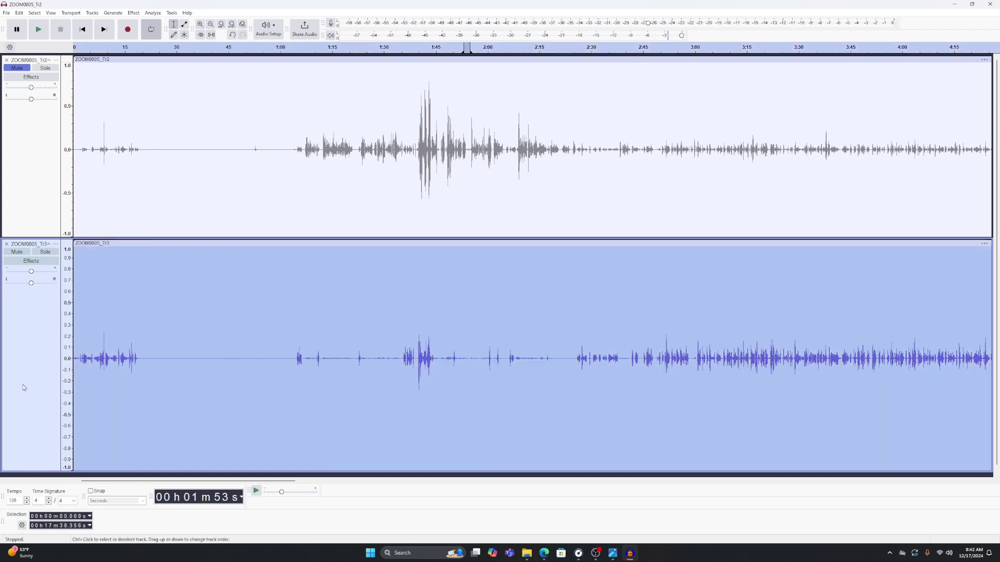
pyautogui.click(133, 14)
pyautogui.moveTo(185, 111)
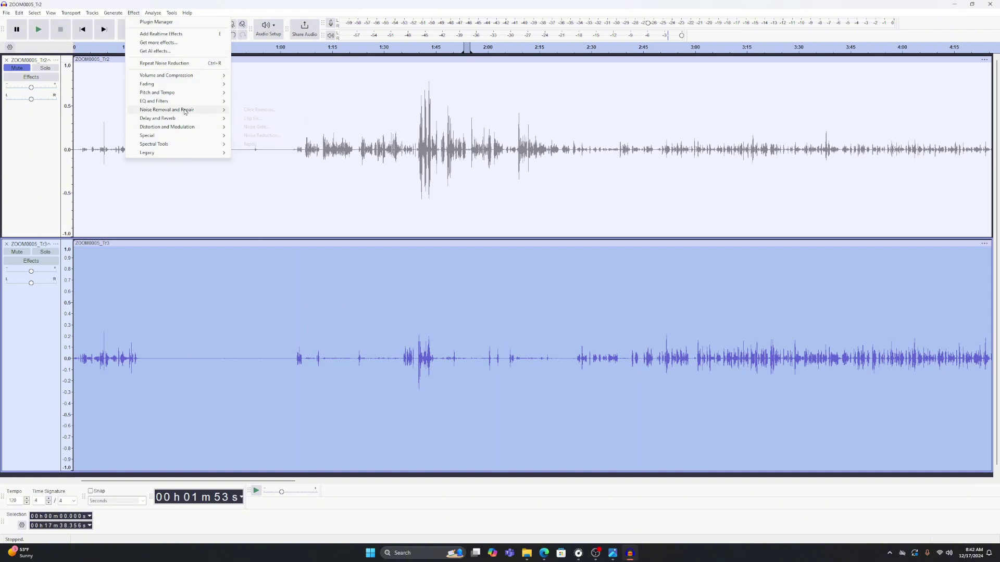
pyautogui.click(281, 137)
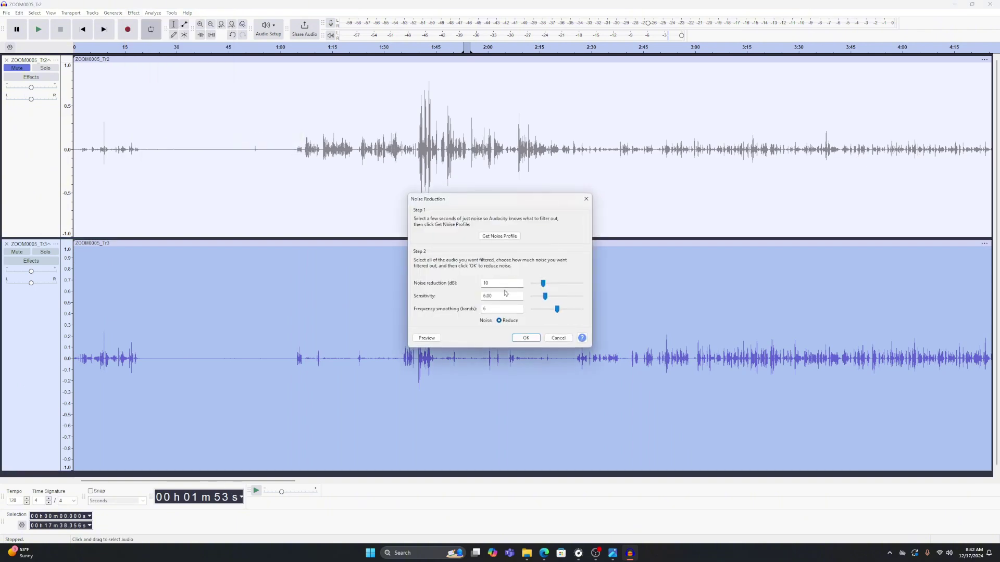
pyautogui.click(525, 338)
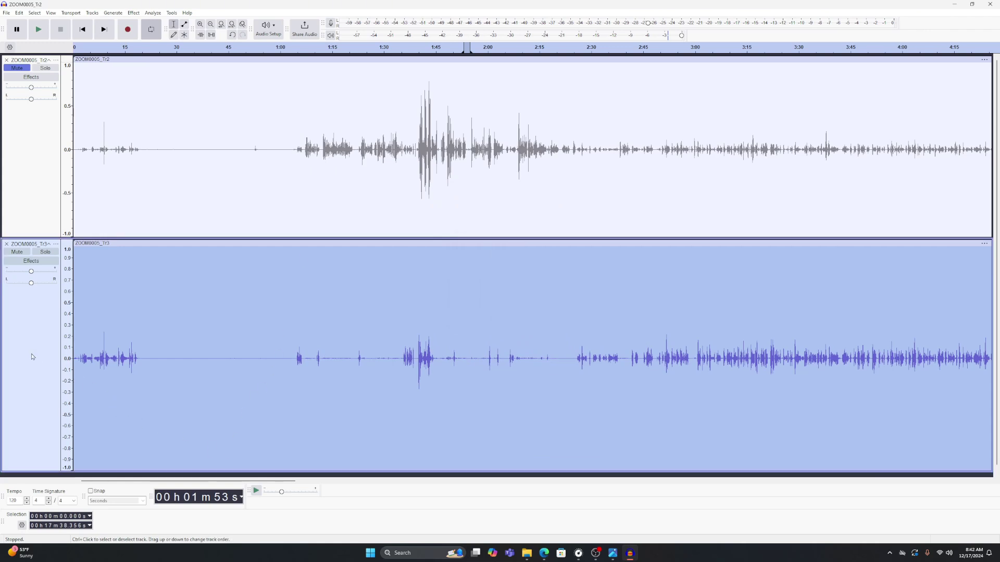
# Apply the Legacy Compressor to ZOOM0005_Tr3 with -20 dB threshold, -40 dB noise floor, 3:1 ratio, 0.10 s attack, 1.0 s release and make-up gain
pyautogui.click(134, 13)
pyautogui.moveTo(199, 77)
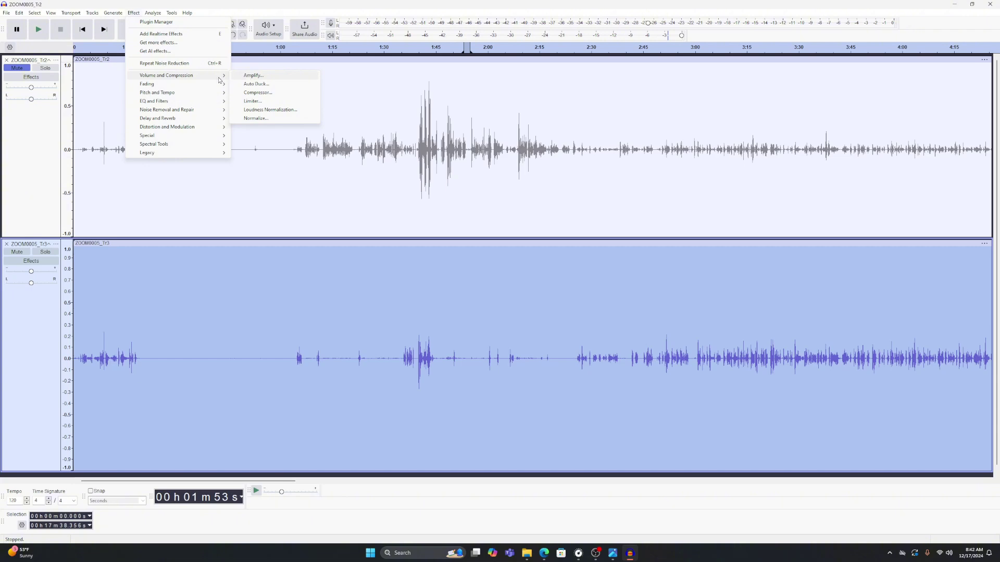
pyautogui.moveTo(187, 154)
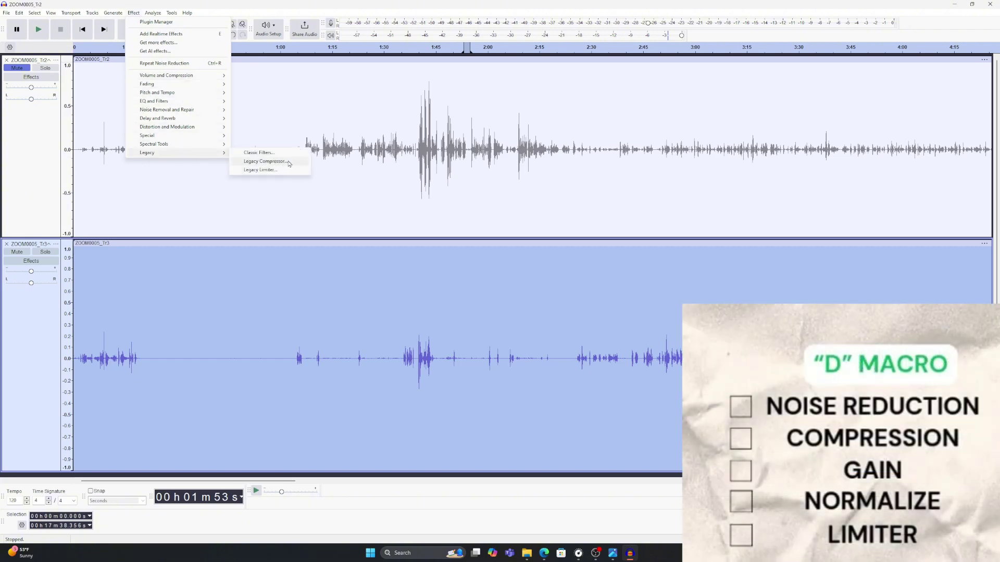
pyautogui.click(289, 163)
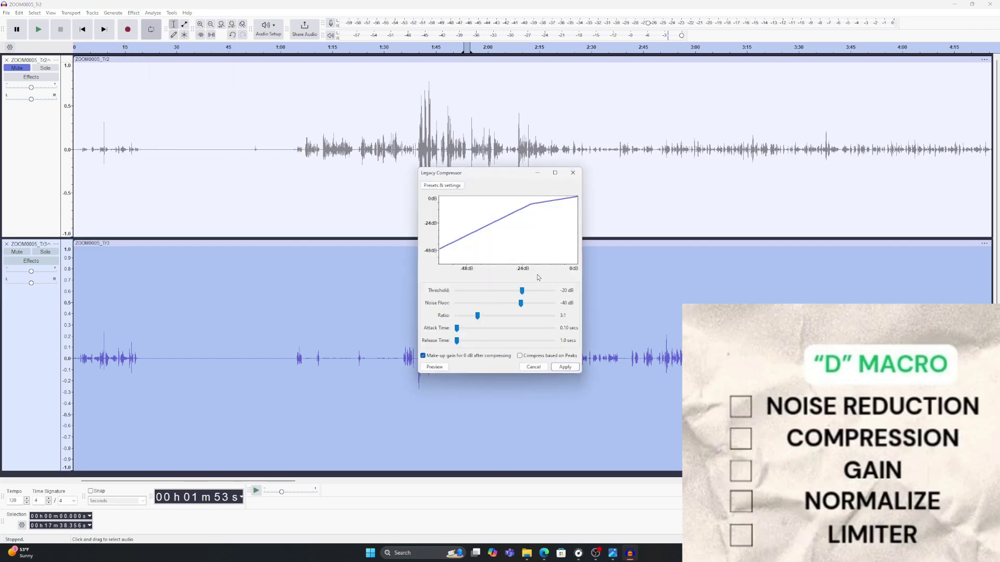
pyautogui.click(567, 367)
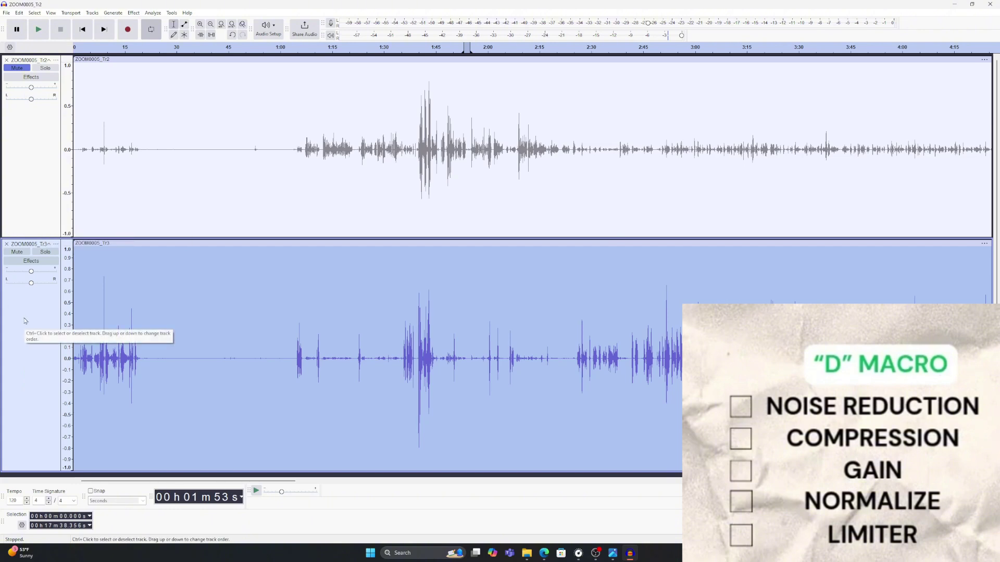
# Normalize ZOOM0005_Tr3 to a peak amplitude of -1.0 dB with DC offset removal
pyautogui.click(132, 13)
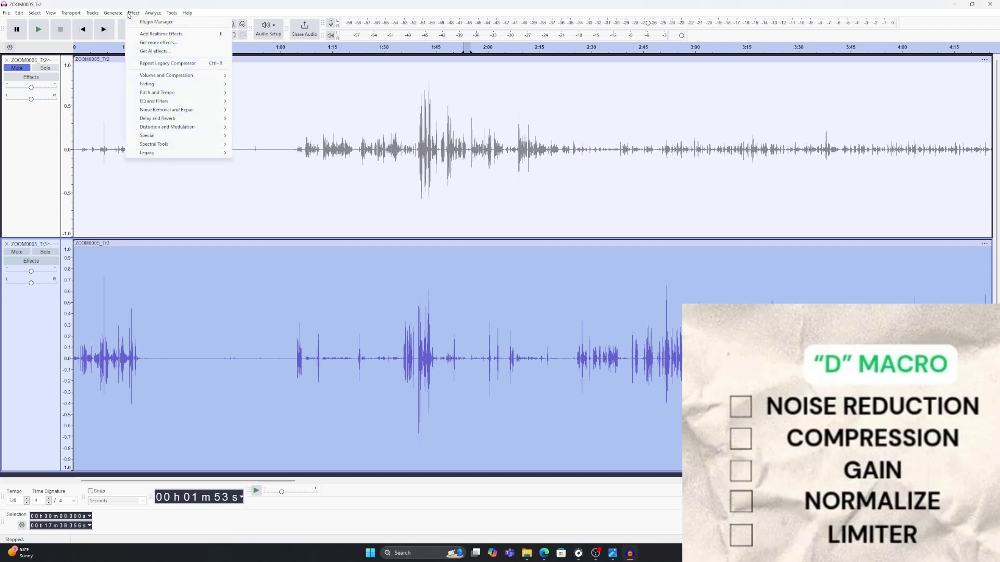
pyautogui.moveTo(158, 78)
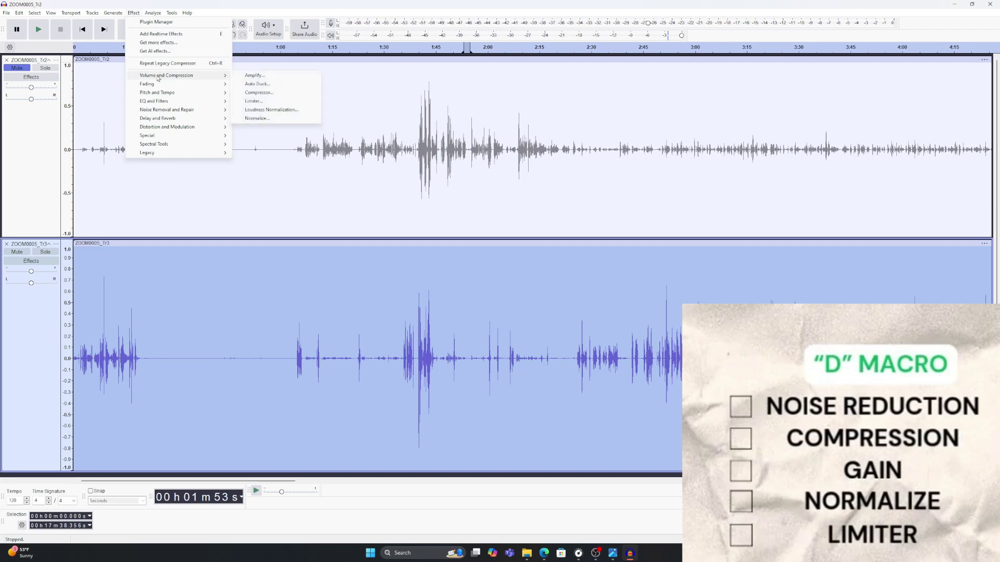
pyautogui.click(259, 118)
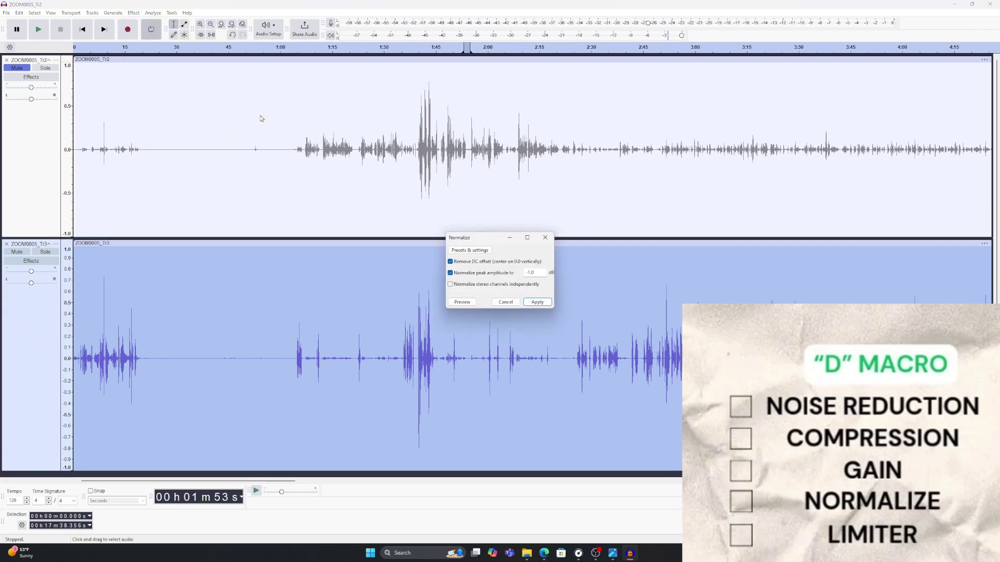
pyautogui.click(537, 302)
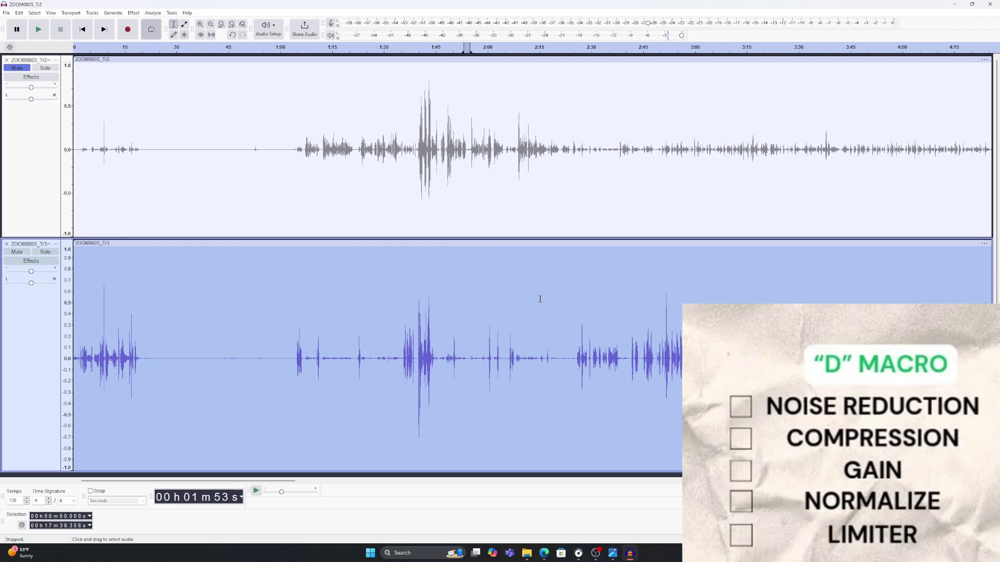
# Apply the Legacy Limiter to ZOOM0005_Tr3 as a hard limit at -1.00 dB with 10 ms hold and no make-up gain
pyautogui.click(134, 13)
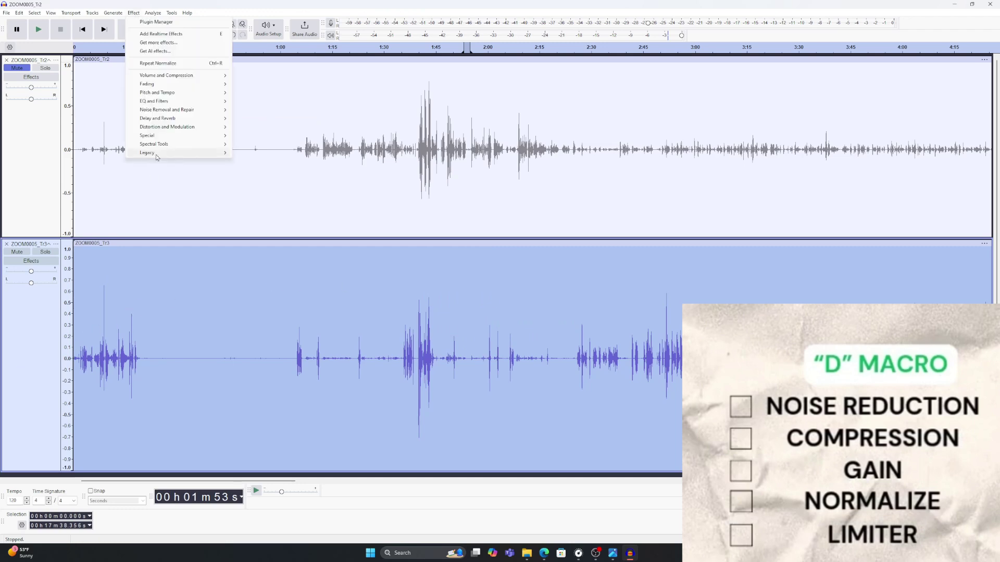
pyautogui.moveTo(158, 153)
pyautogui.click(272, 171)
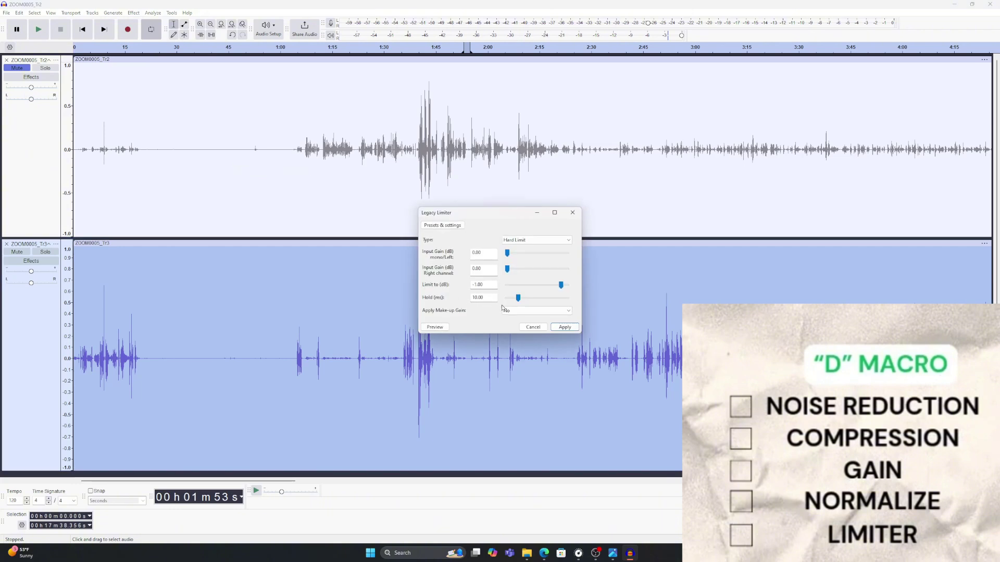
pyautogui.click(564, 328)
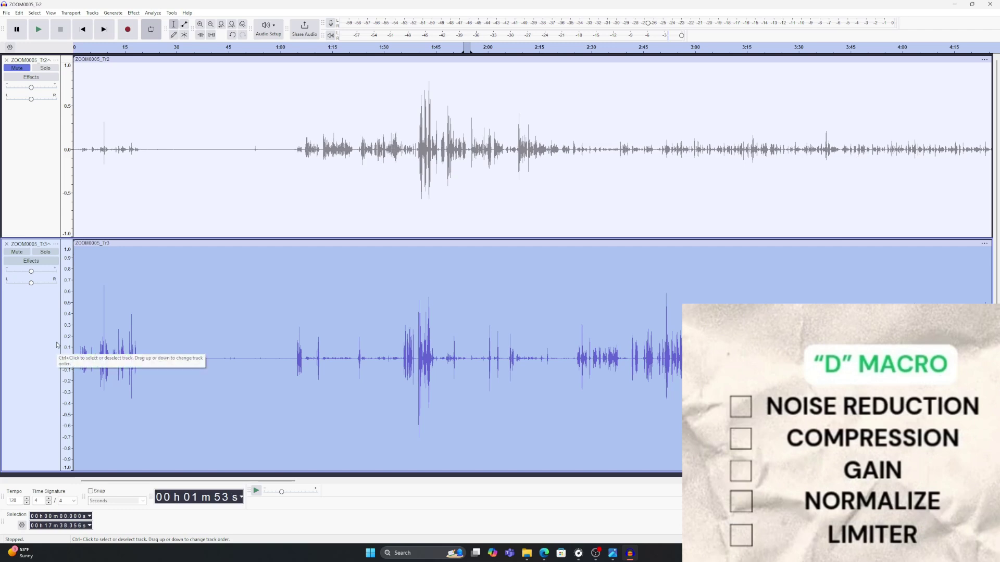
# Select both ZOOM0005_Tr2 and ZOOM0005_Tr3 and mix and render them into a single track
pyautogui.click(41, 205)
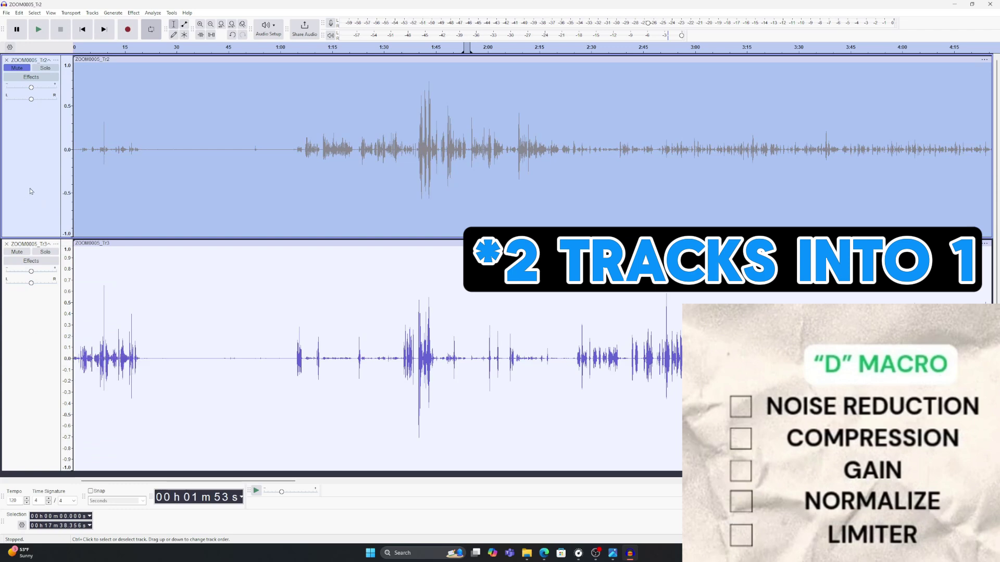
pyautogui.keyDown('ctrl'); pyautogui.click(37, 361); pyautogui.keyUp('ctrl')
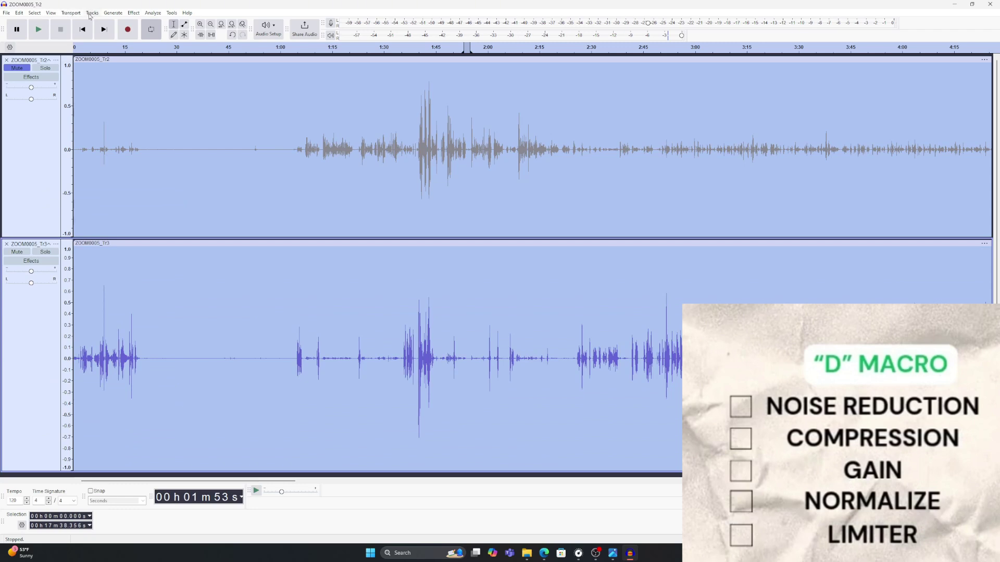
pyautogui.click(92, 13)
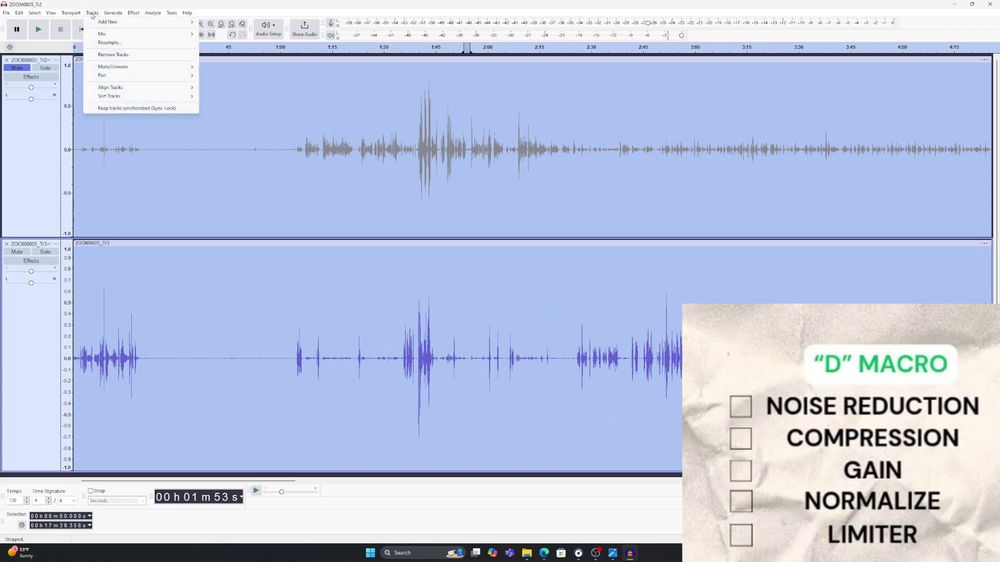
pyautogui.moveTo(134, 36)
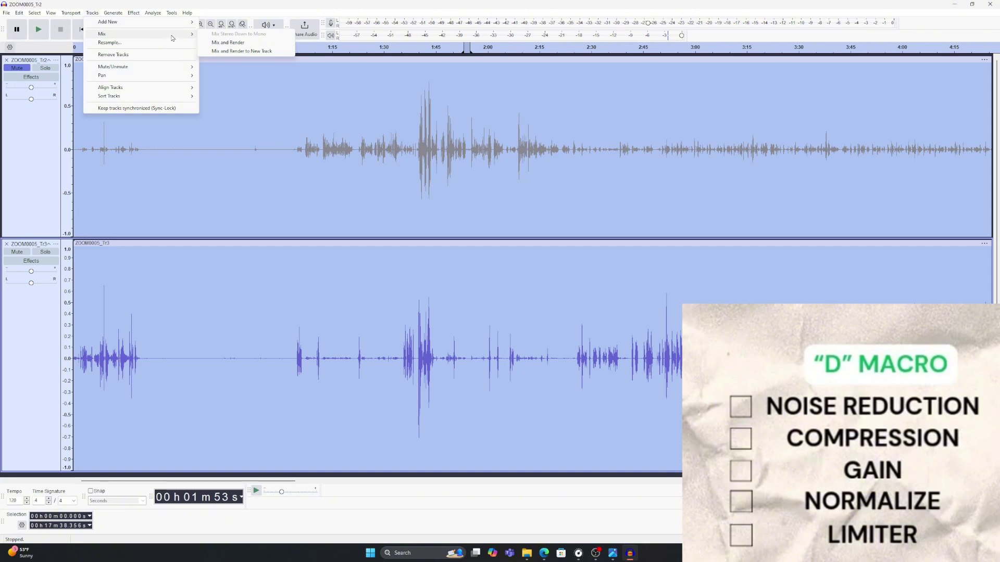
pyautogui.click(274, 44)
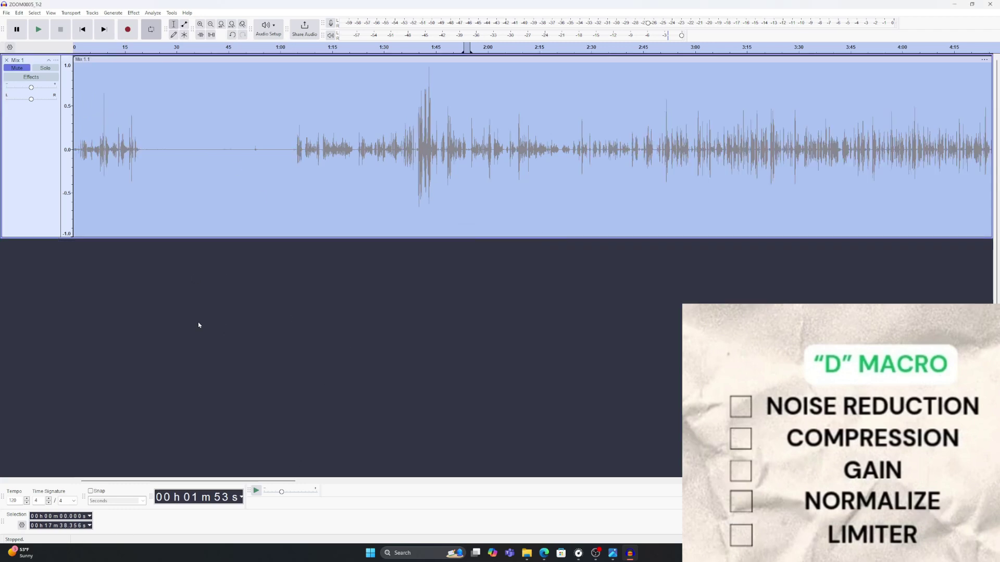
# Unmute the mixed track and rename it "macro d"
pyautogui.click(17, 68)
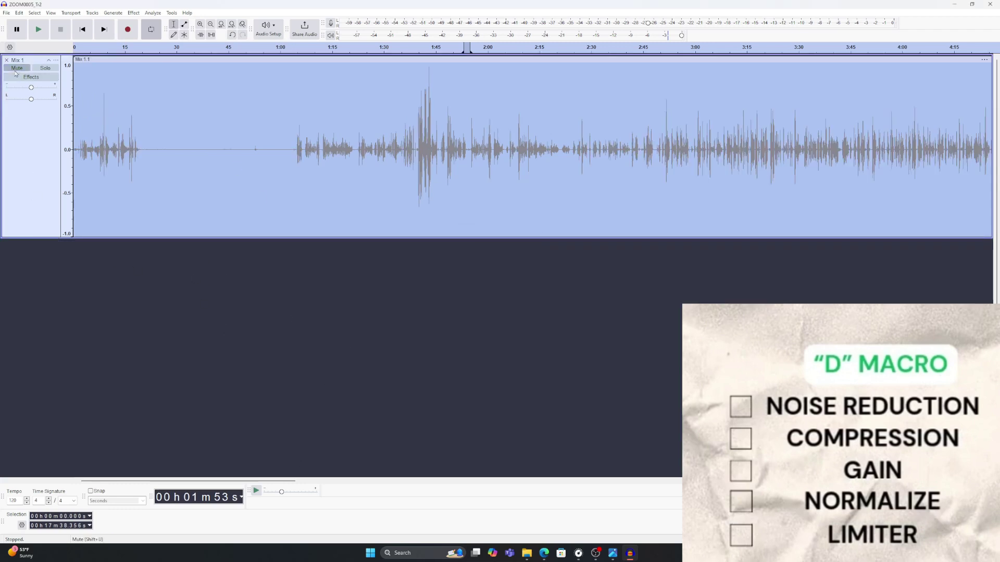
pyautogui.click(56, 60)
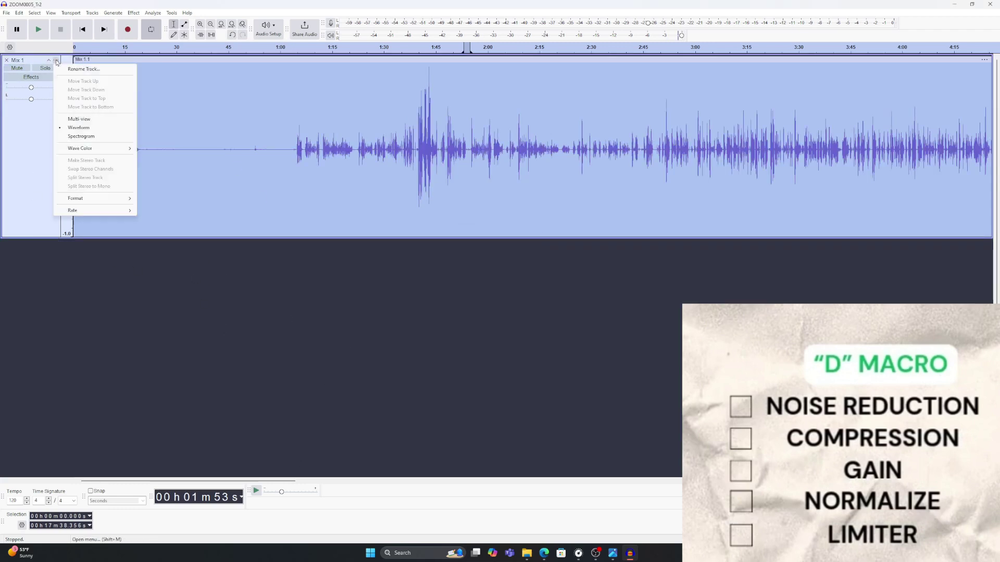
pyautogui.click(81, 72)
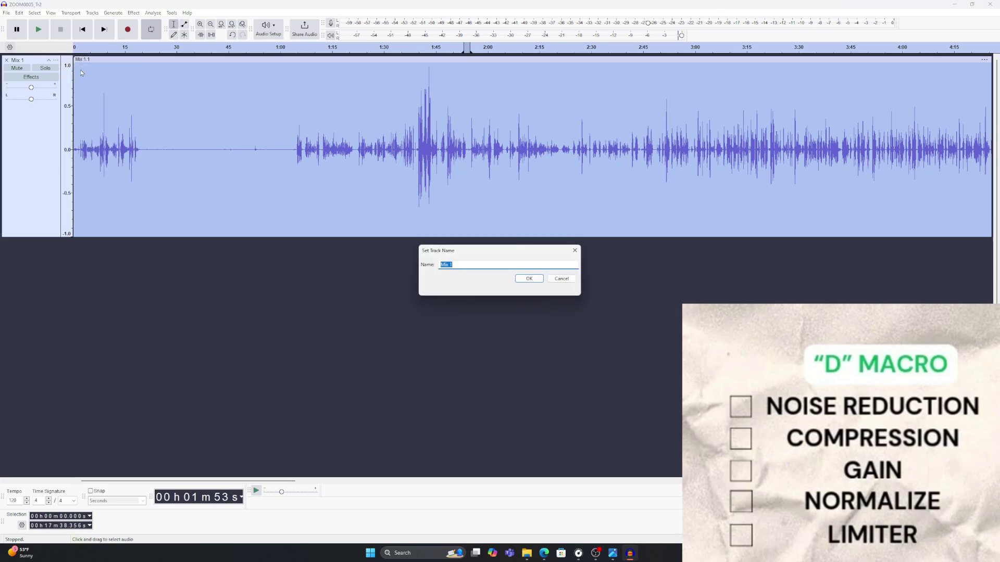
pyautogui.write('macro d')
pyautogui.click(529, 278)
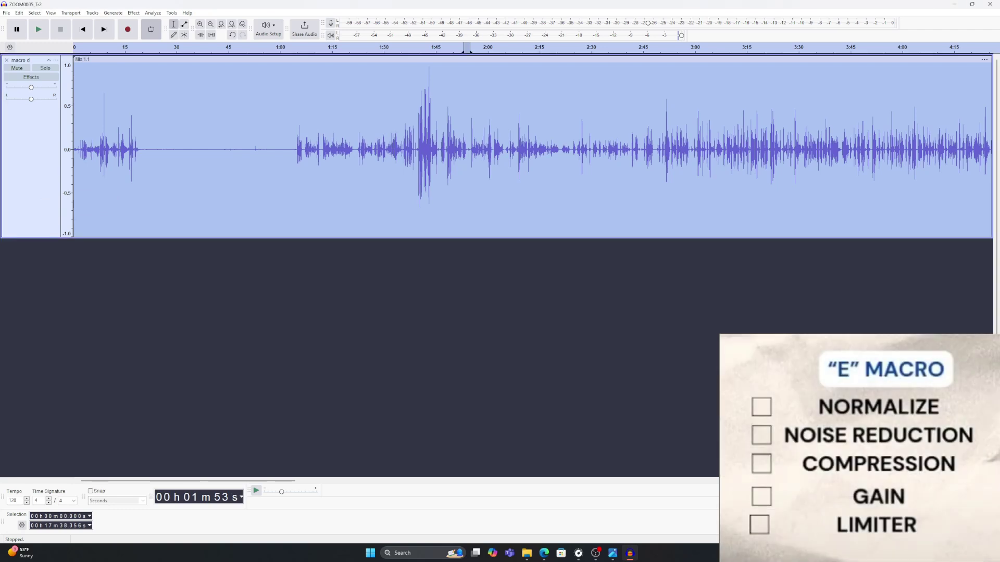
# Import the original ZOOM0005_Tr2 and ZOOM0005_Tr3 recordings below the macro d track and increase the ZOOM0005_Tr2 track's height
pyautogui.moveTo(0, 317); pyautogui.dragTo(139, 324)
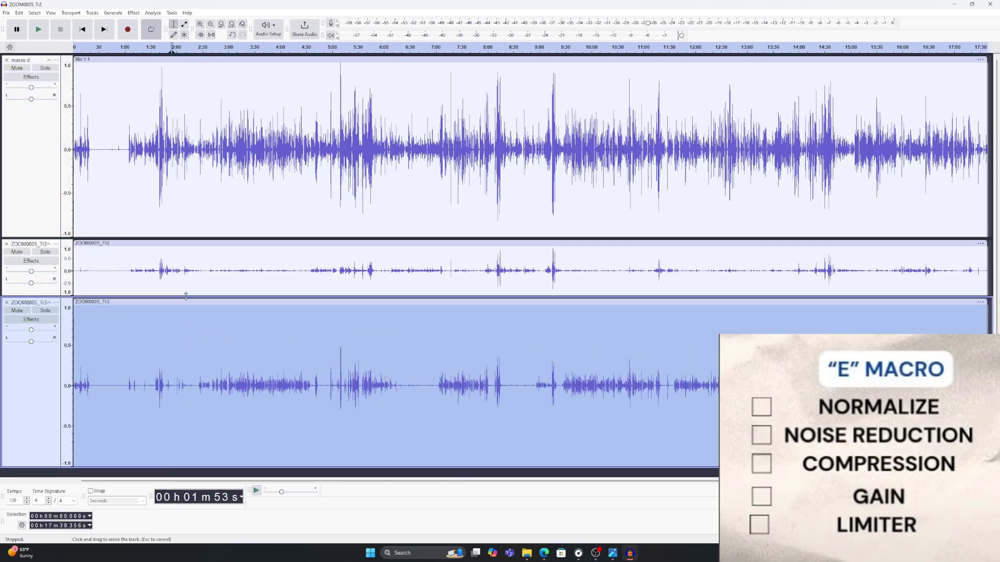
pyautogui.moveTo(186, 296); pyautogui.dragTo(190, 367)
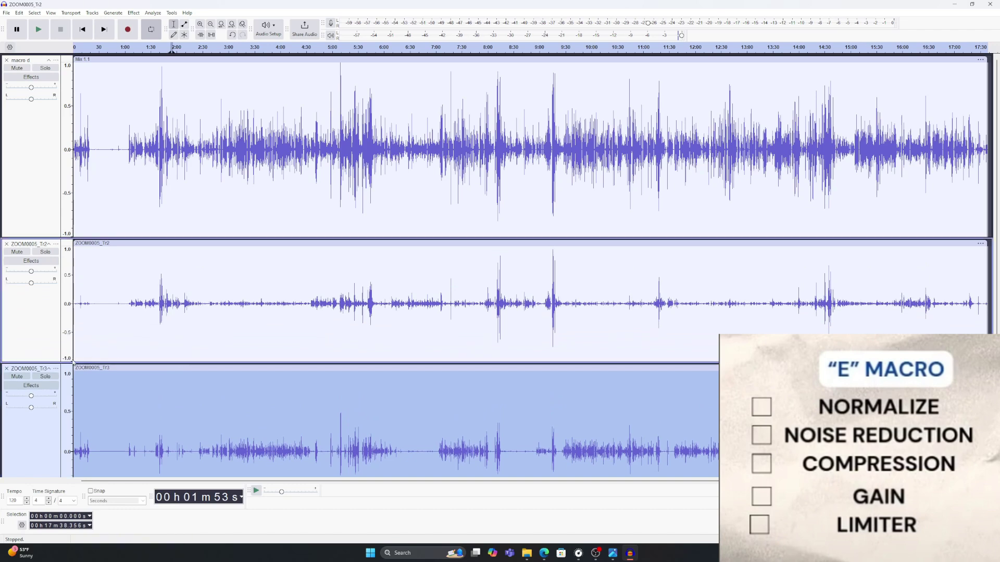
pyautogui.click(42, 329)
pyautogui.click(22, 14)
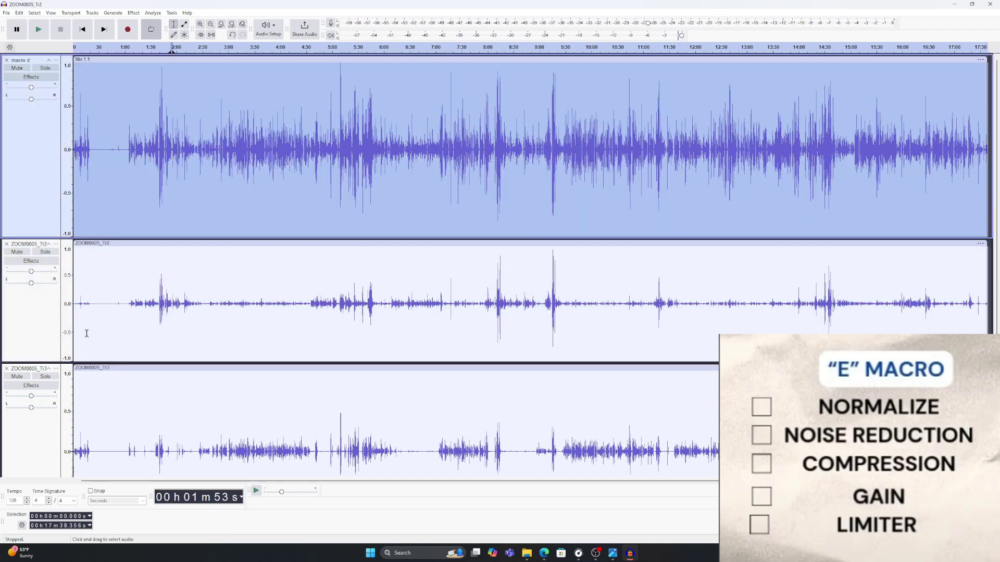
pyautogui.scroll(-2, 86, 333)
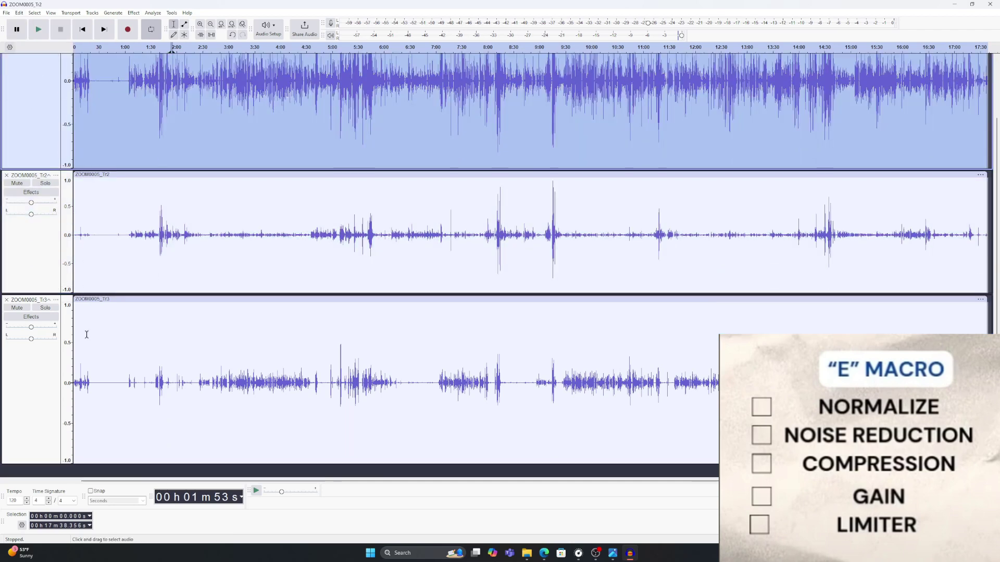
pyautogui.click(101, 313)
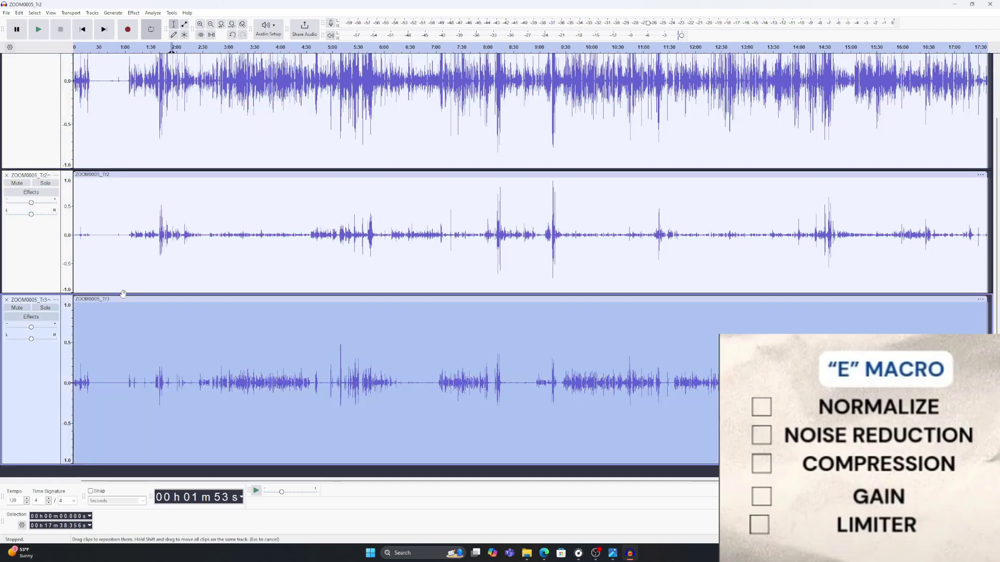
pyautogui.scroll(2, 81, 201)
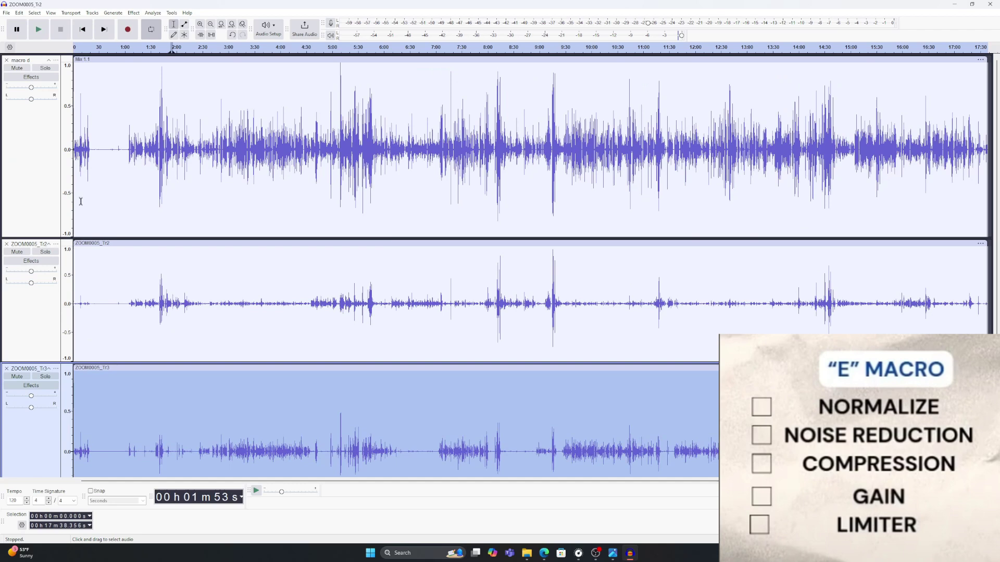
# Duplicate the macro d track and undo the duplication
pyautogui.click(36, 149)
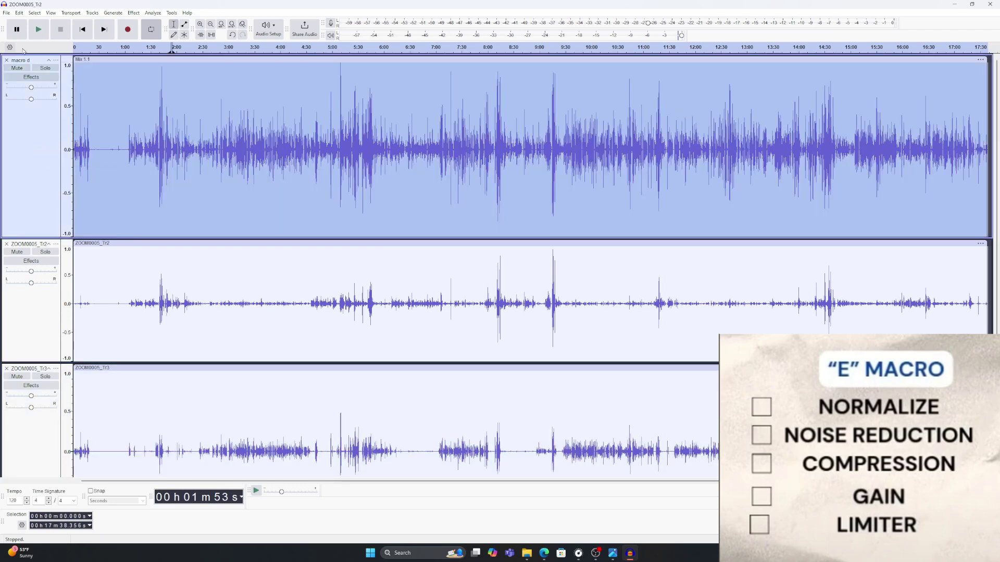
pyautogui.click(19, 13)
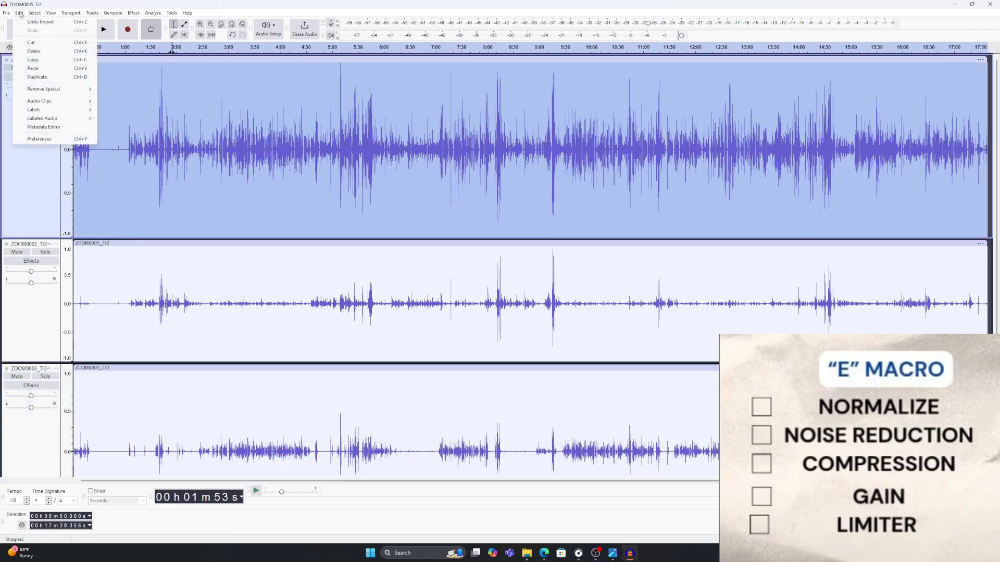
pyautogui.click(54, 78)
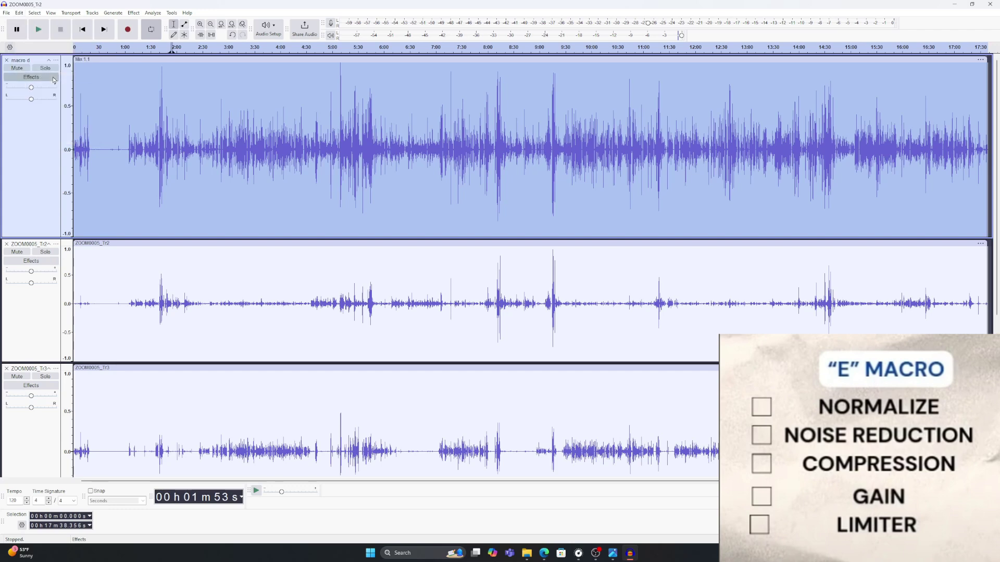
pyautogui.moveTo(52, 86); pyautogui.dragTo(180, 316)
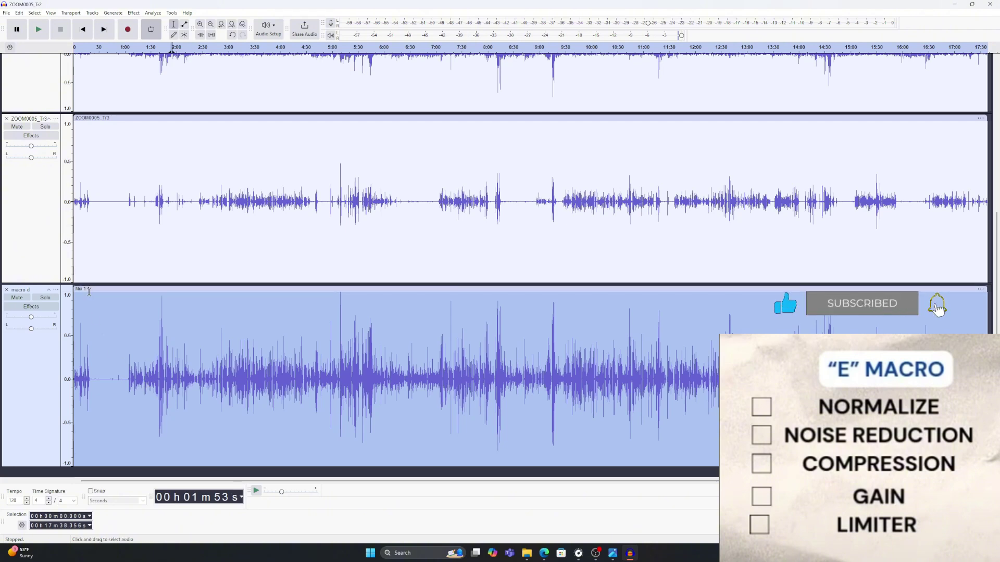
pyautogui.hotkey('ctrl', 'z')
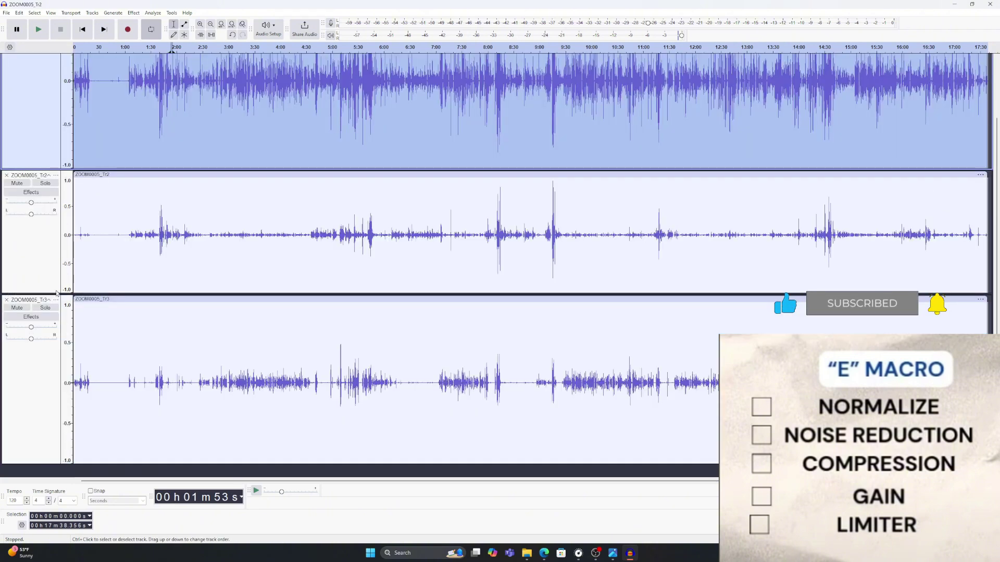
# Mute the macro d track and shrink its height to make room for the two original recordings
pyautogui.scroll(3, 121, 281)
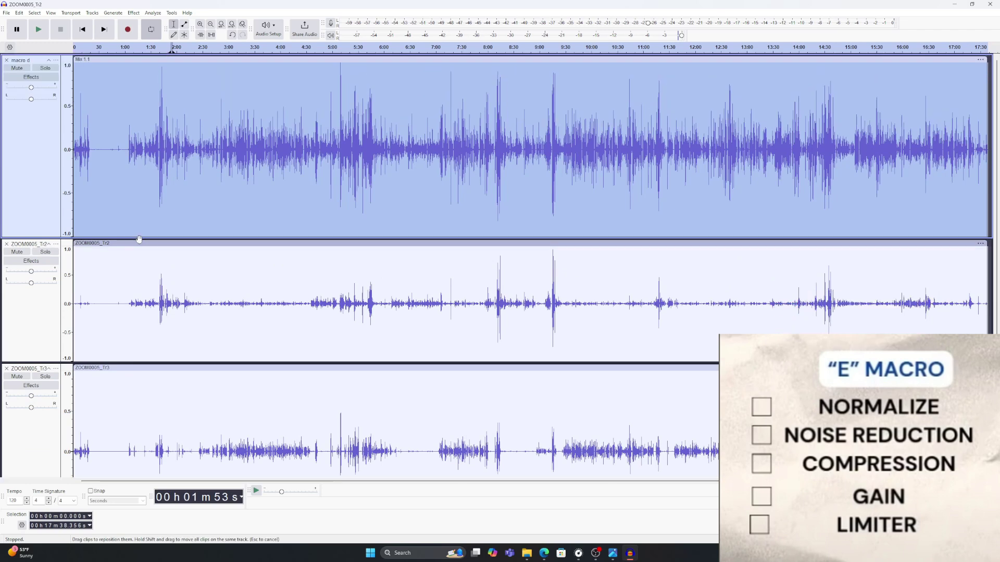
pyautogui.click(17, 67)
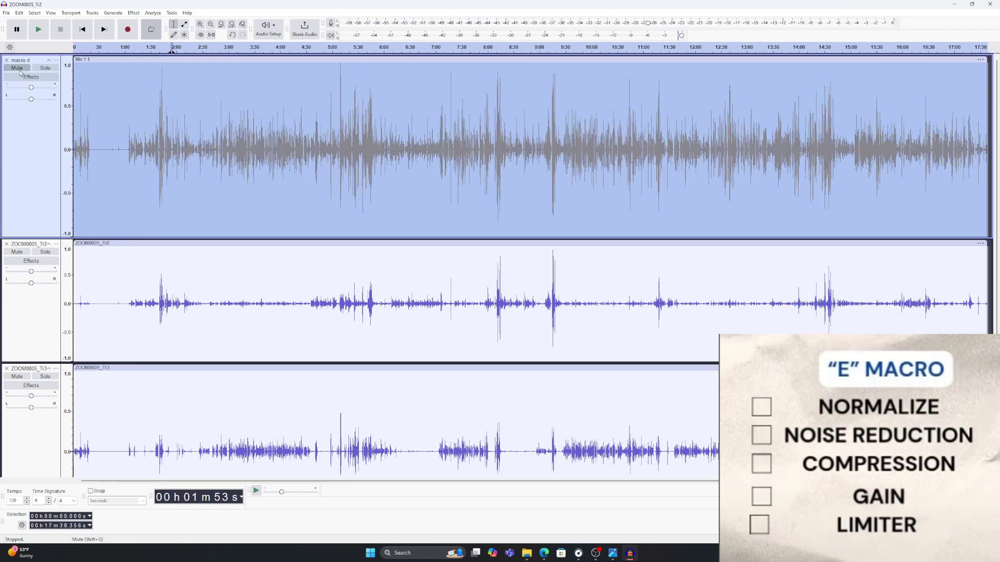
pyautogui.moveTo(128, 237); pyautogui.dragTo(118, 107)
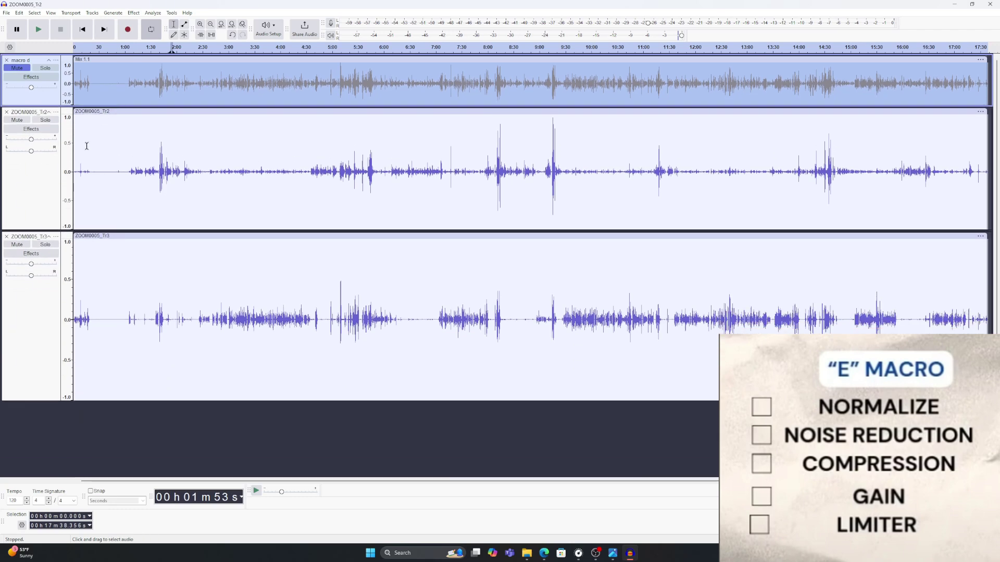
# Normalize the whole ZOOM0005_Tr2 track to a peak amplitude of -1.0 dB with DC offset removal enabled
pyautogui.click(33, 198)
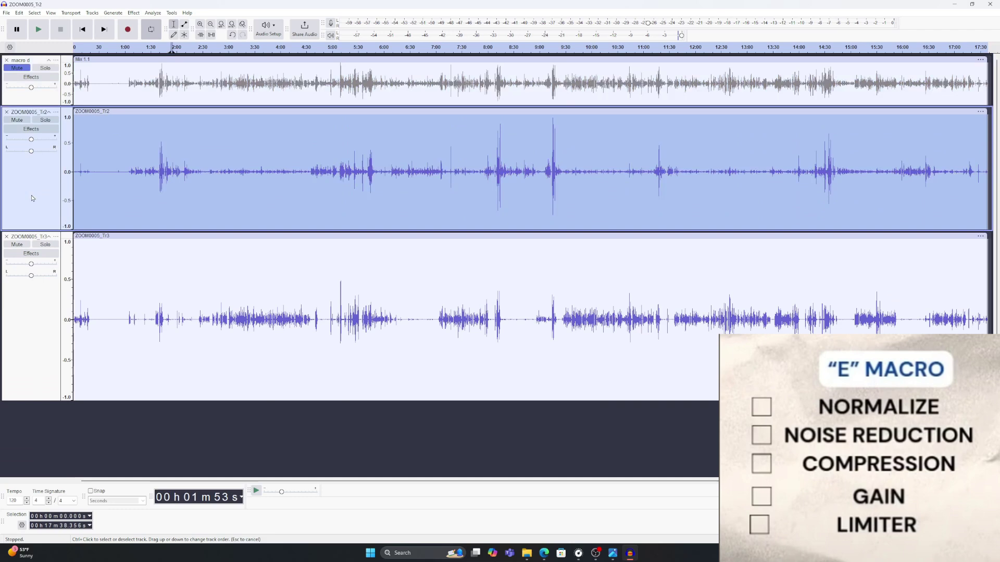
pyautogui.click(134, 13)
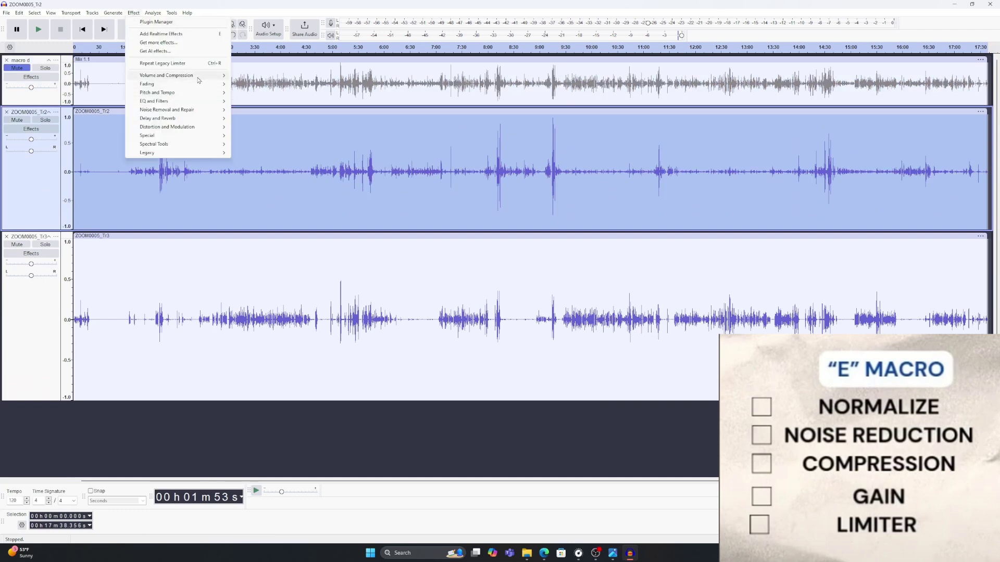
pyautogui.moveTo(177, 76)
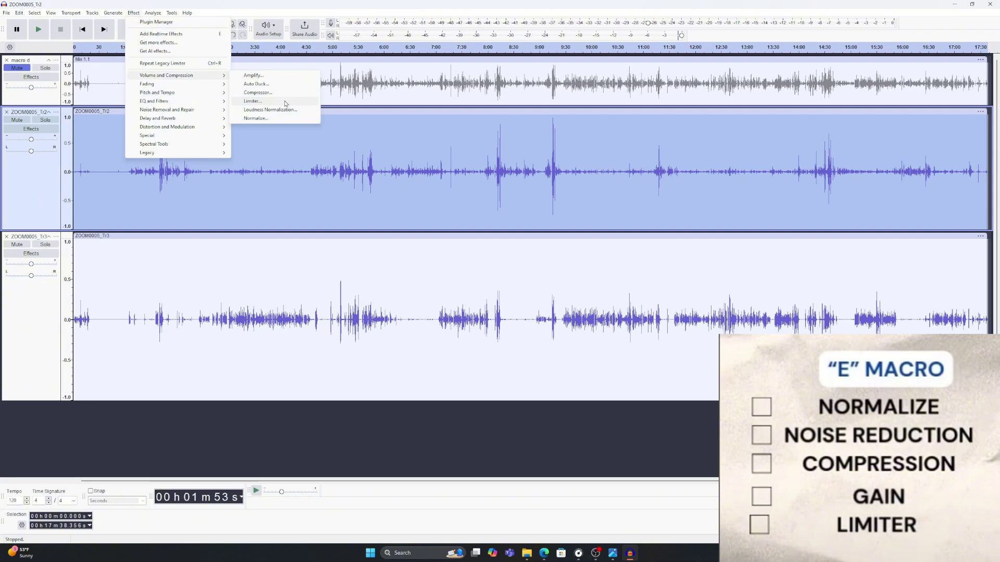
pyautogui.click(282, 119)
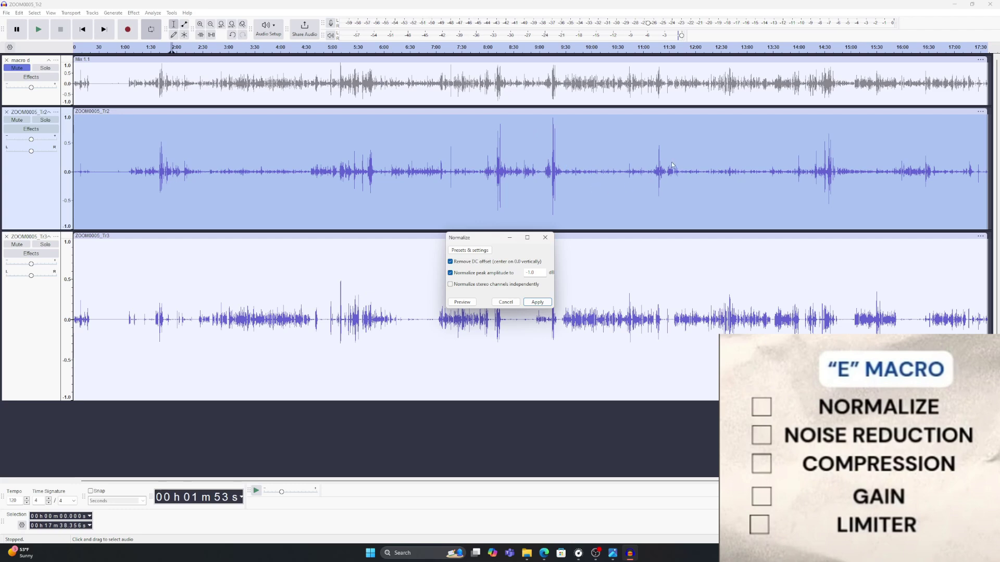
pyautogui.click(541, 302)
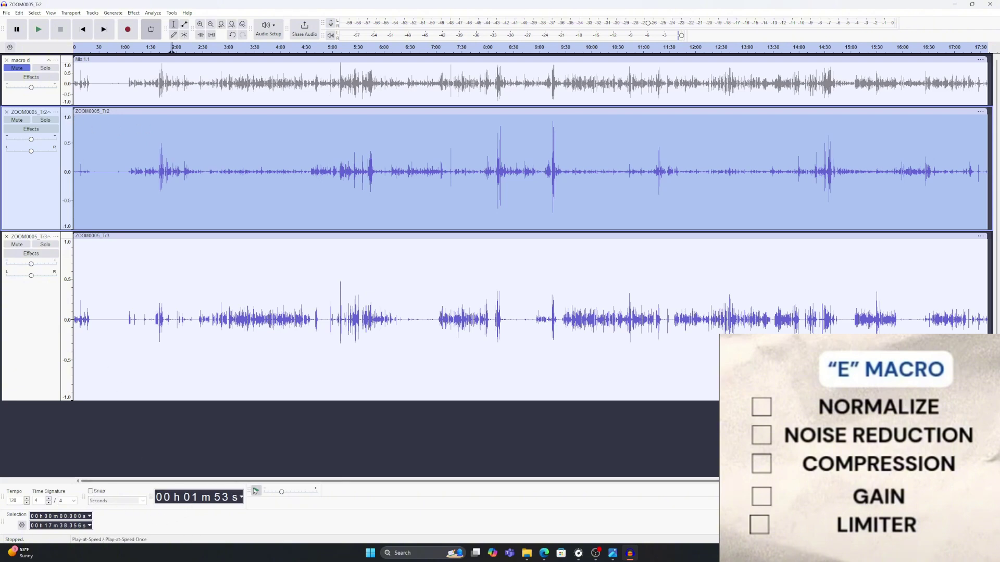
# Capture a Noise Reduction profile from the silent stretch of ZOOM0005_Tr2 between about 21 and 58 seconds
pyautogui.click(200, 24)
pyautogui.click(200, 25)
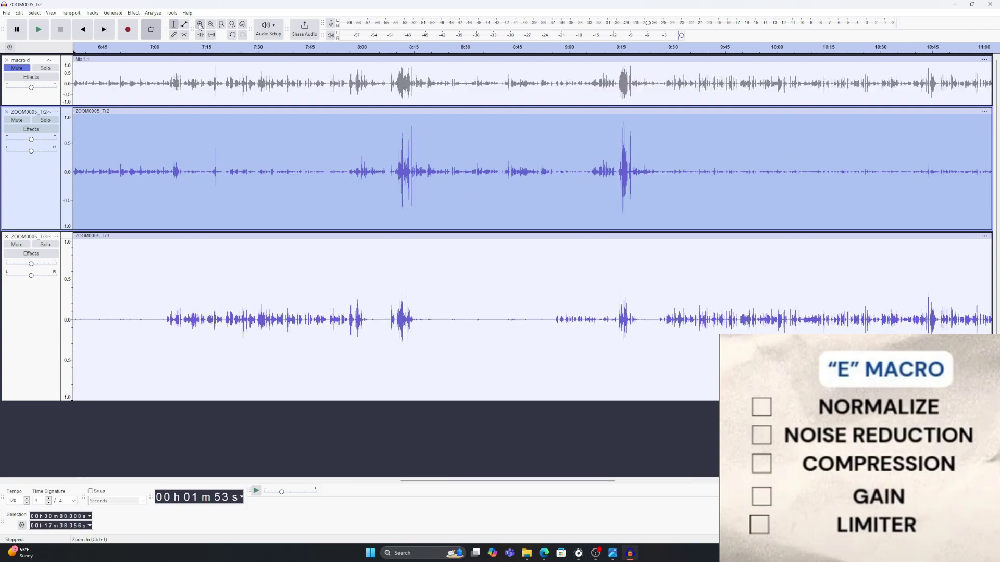
pyautogui.moveTo(464, 481); pyautogui.dragTo(76, 457)
pyautogui.moveTo(148, 174); pyautogui.dragTo(275, 175)
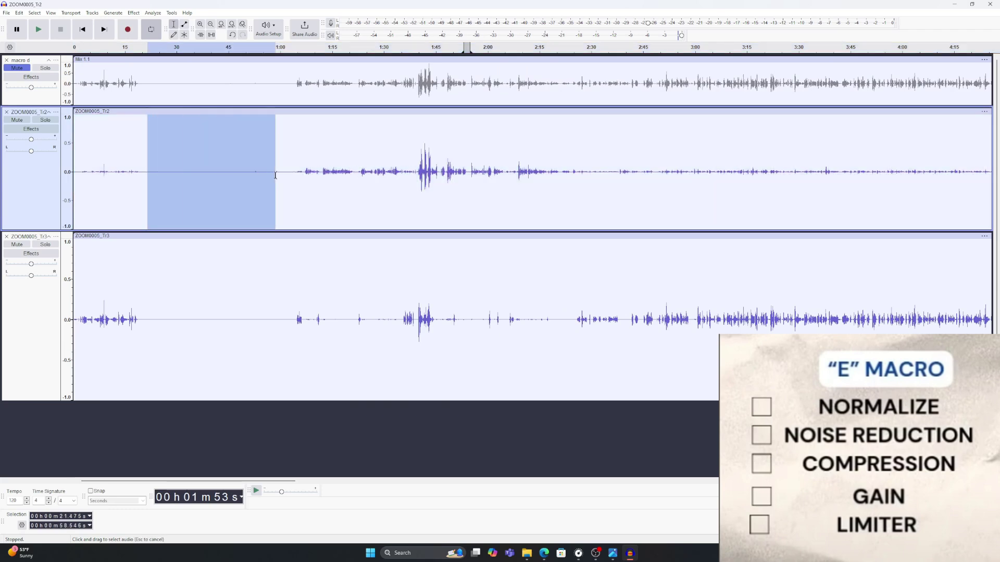
pyautogui.click(171, 12)
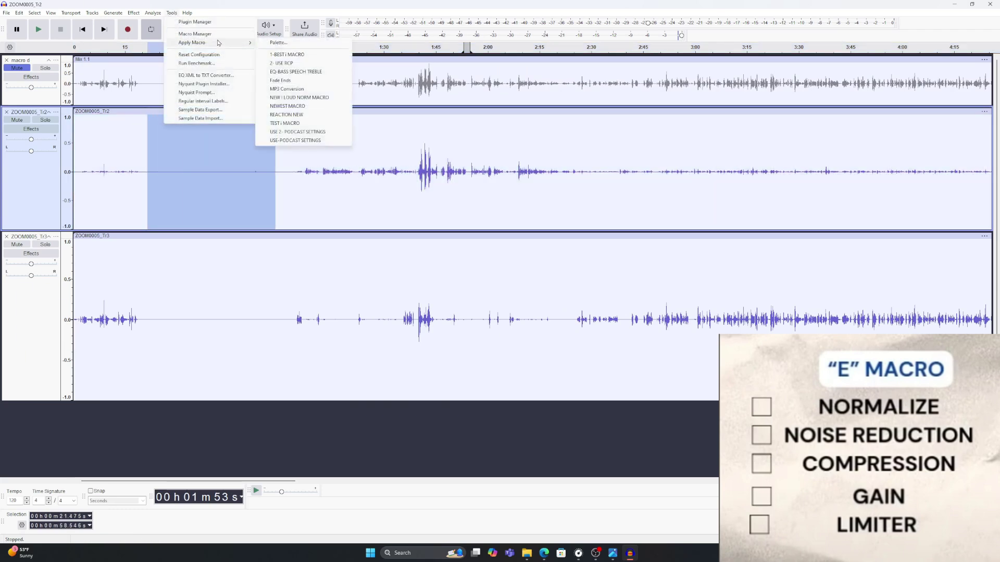
pyautogui.moveTo(139, 14)
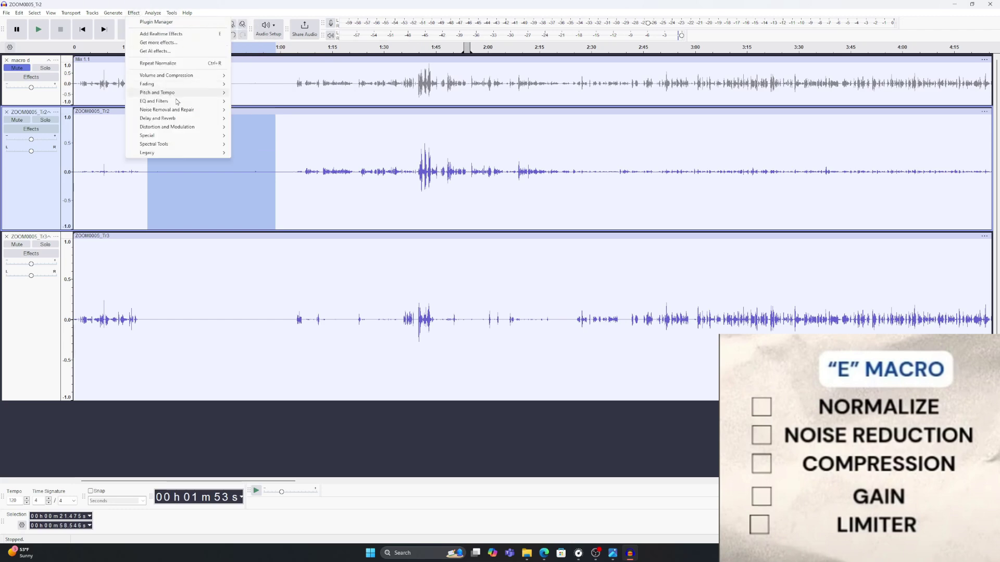
pyautogui.moveTo(183, 114)
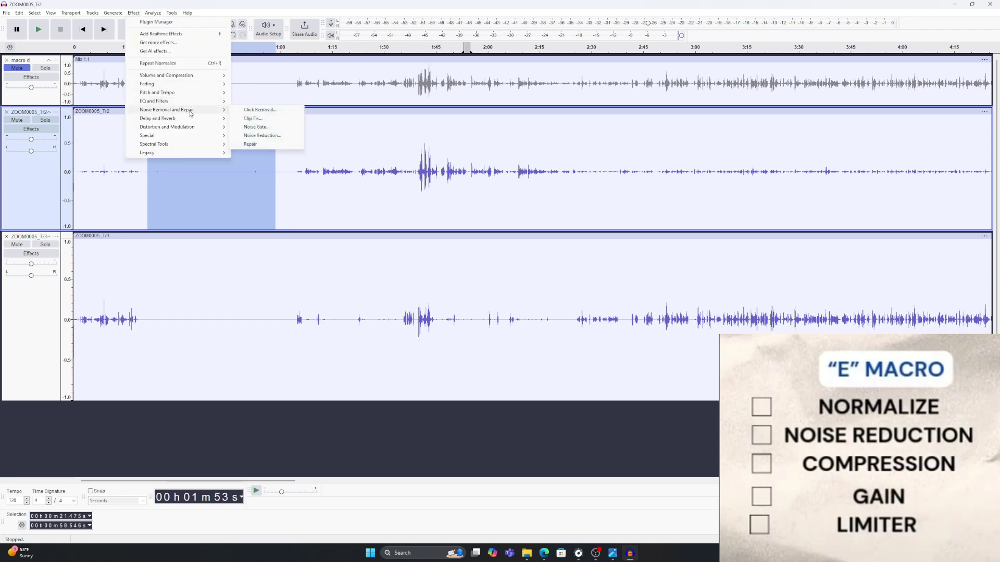
pyautogui.click(282, 136)
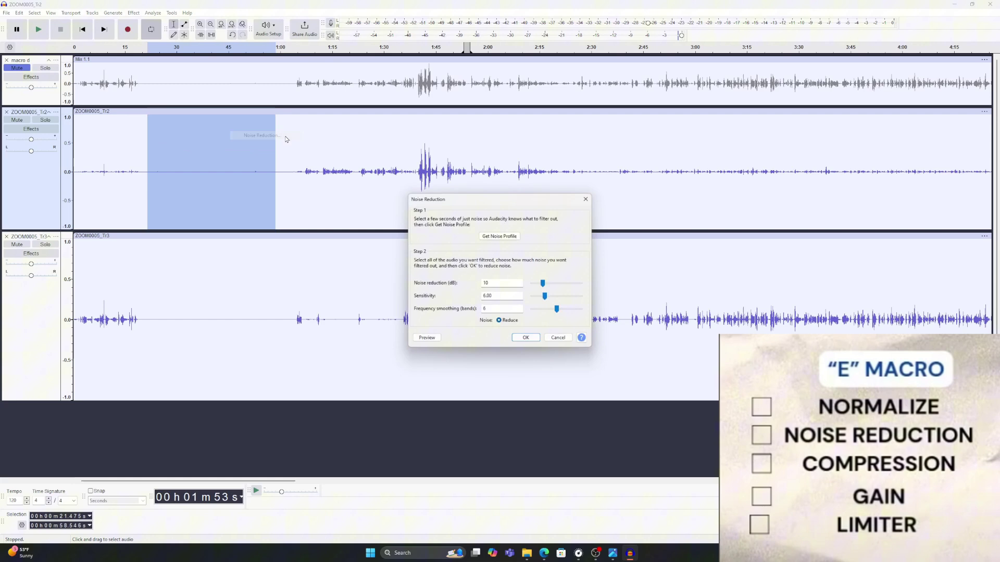
pyautogui.click(495, 237)
# Apply Noise Reduction to the whole ZOOM0005_Tr2 track with 10 dB reduction, sensitivity 6.00 and 6 frequency smoothing bands
pyautogui.click(48, 174)
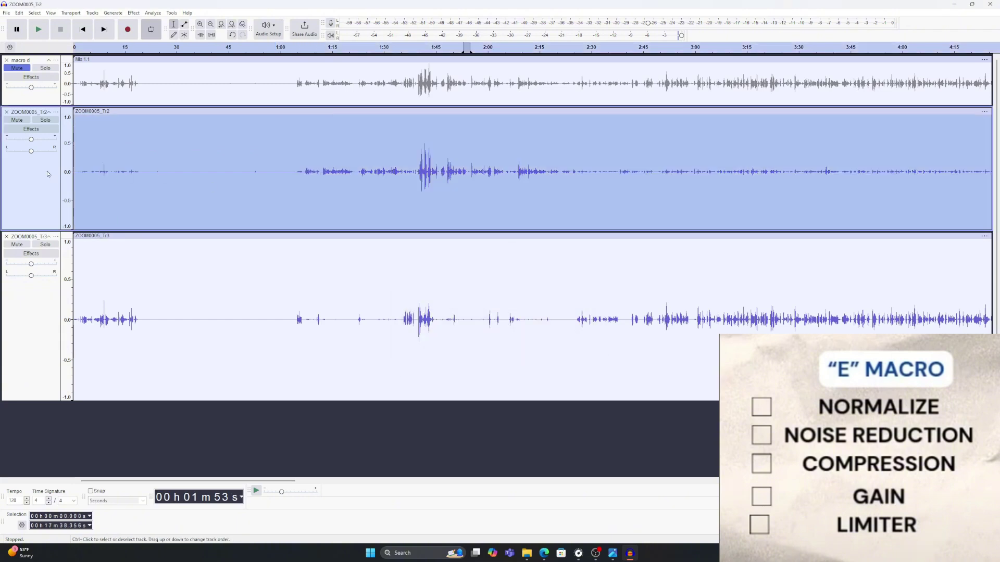
pyautogui.click(134, 13)
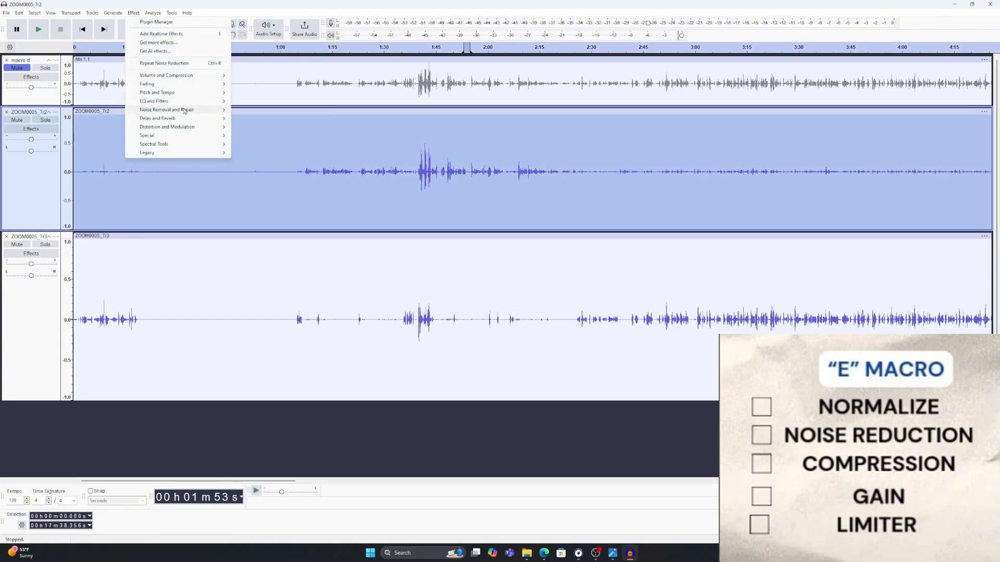
pyautogui.moveTo(185, 111)
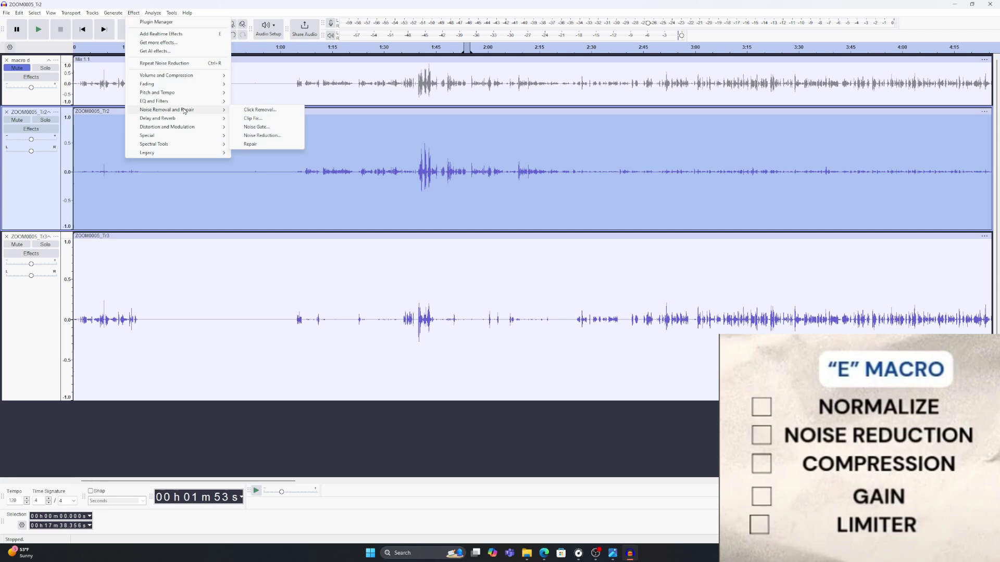
pyautogui.click(272, 136)
pyautogui.click(526, 338)
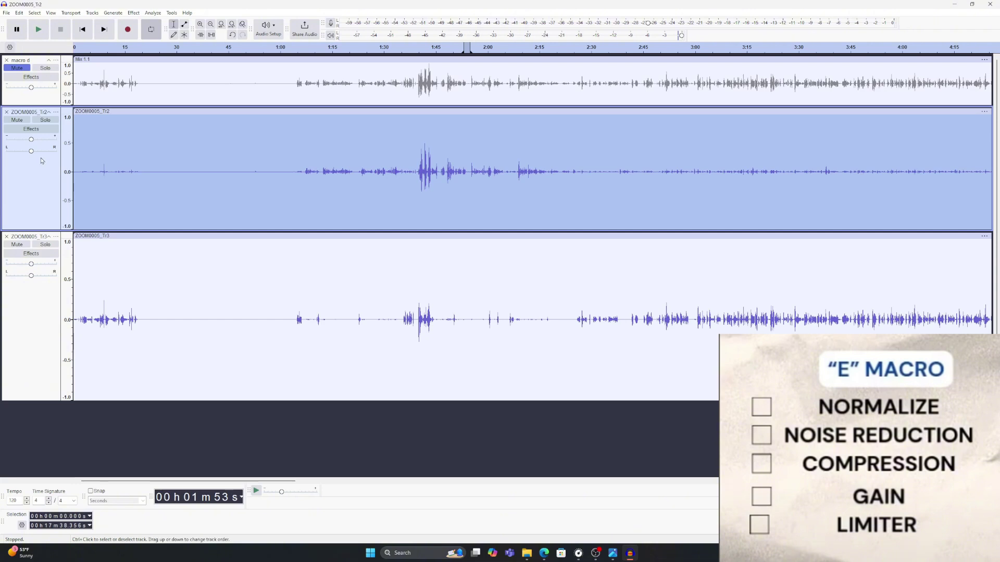
# Apply the Legacy Compressor to ZOOM0005_Tr2 with threshold -20 dB, noise floor -40 dB, ratio 3:1, attack 0.10 s, release 1.0 s and make-up gain
pyautogui.click(133, 12)
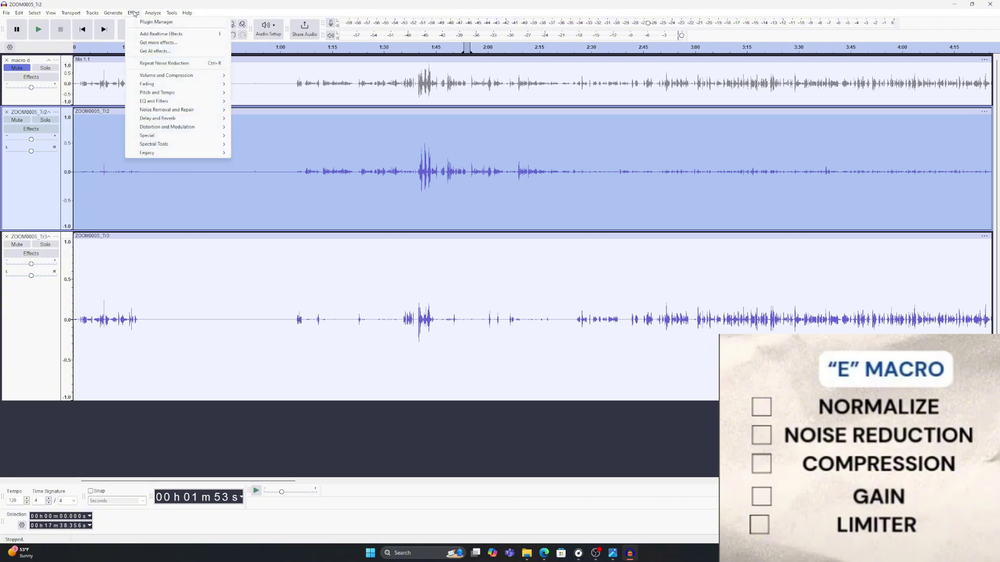
pyautogui.moveTo(193, 78)
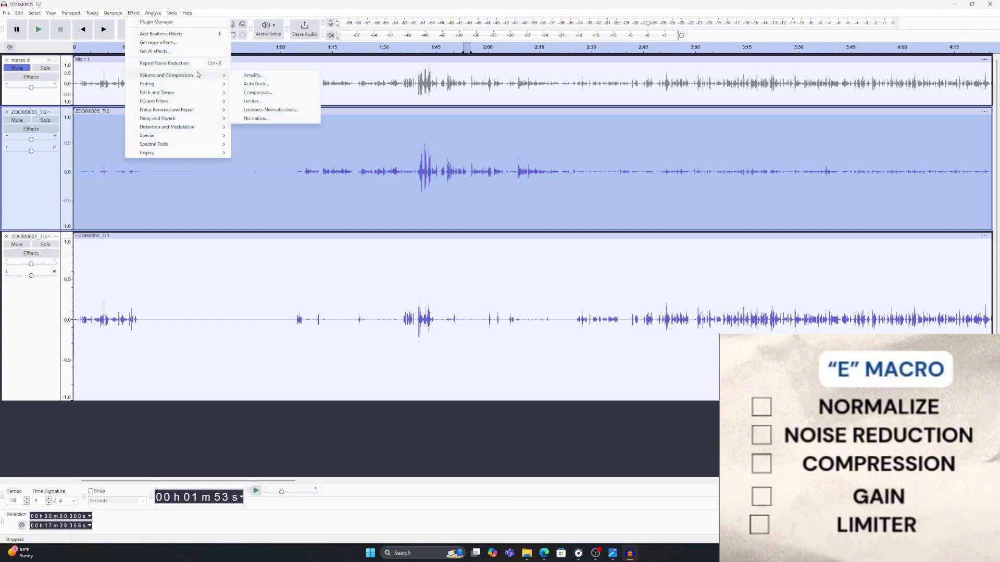
pyautogui.moveTo(203, 154)
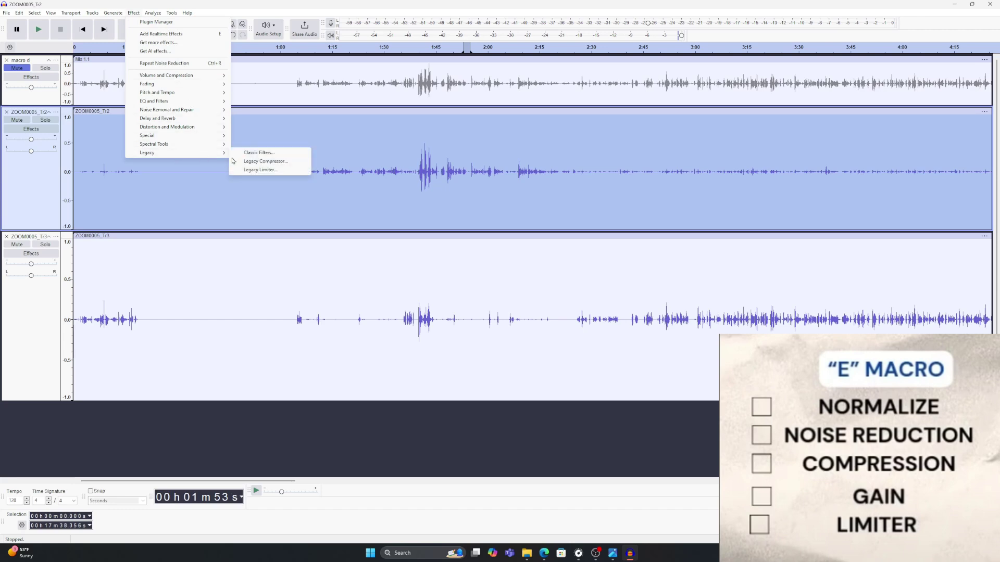
pyautogui.click(263, 162)
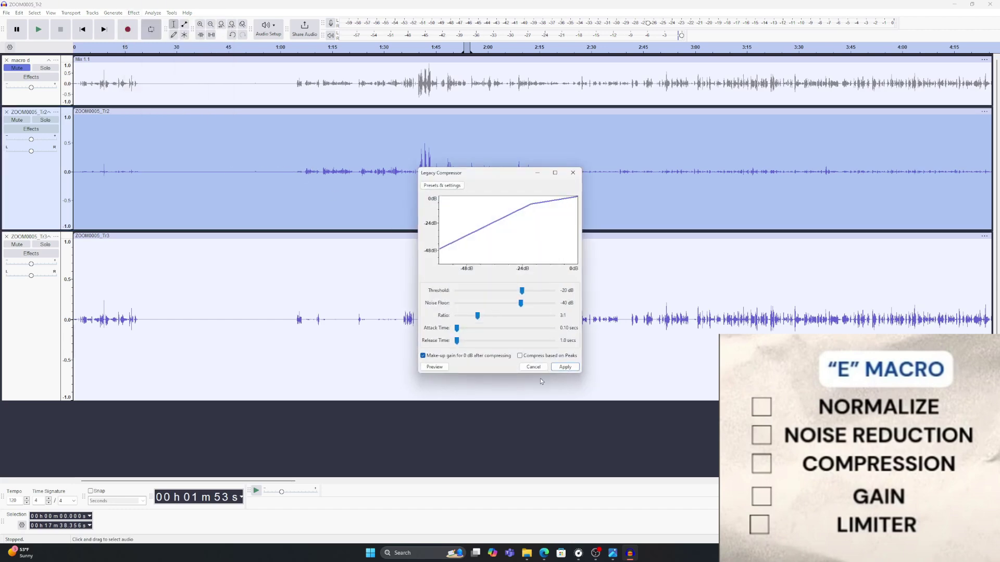
pyautogui.click(565, 368)
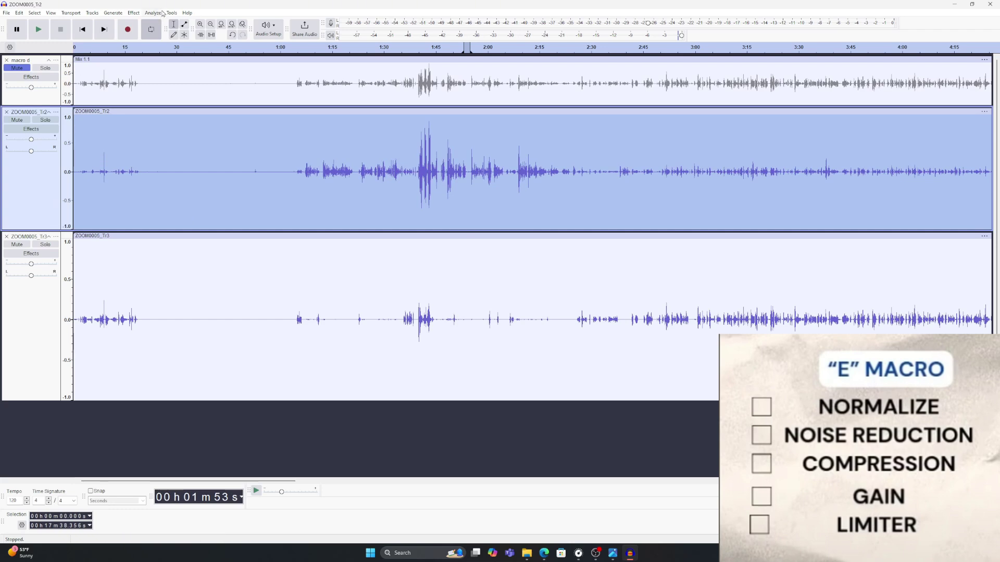
# Apply the Legacy Limiter to ZOOM0005_Tr2 as a hard limit at -1.00 dB with 10 ms hold and no make-up gain
pyautogui.click(139, 14)
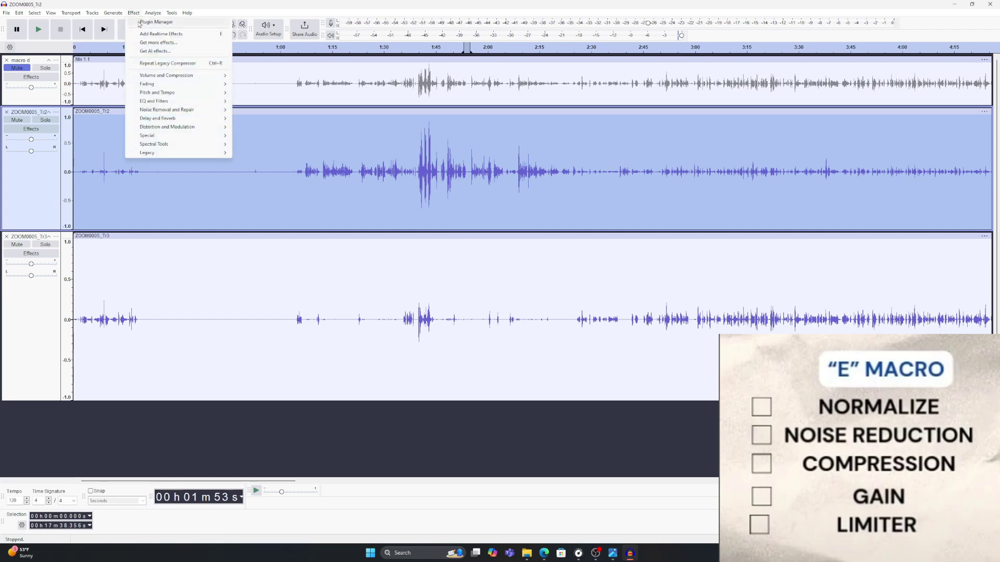
pyautogui.moveTo(181, 157)
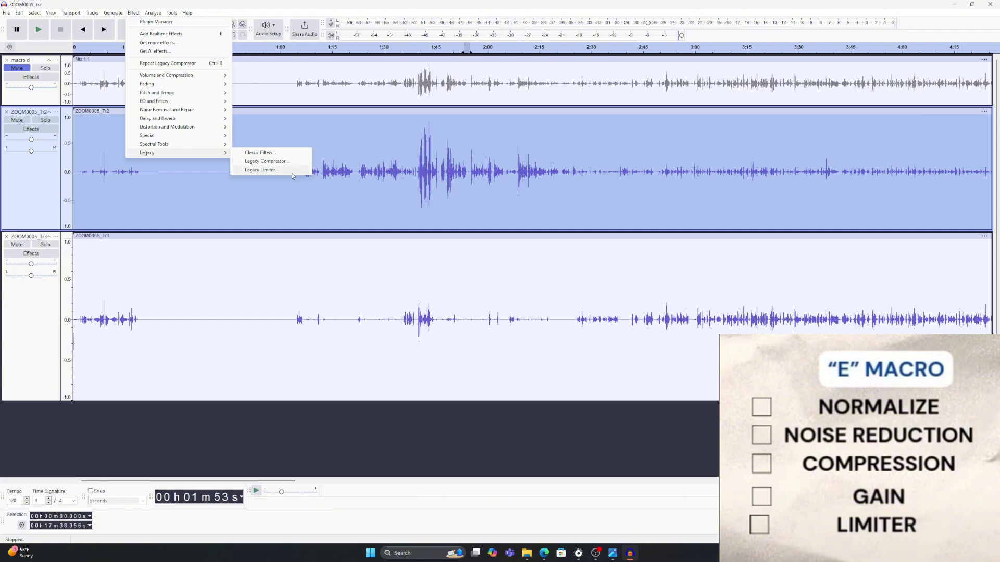
pyautogui.click(268, 170)
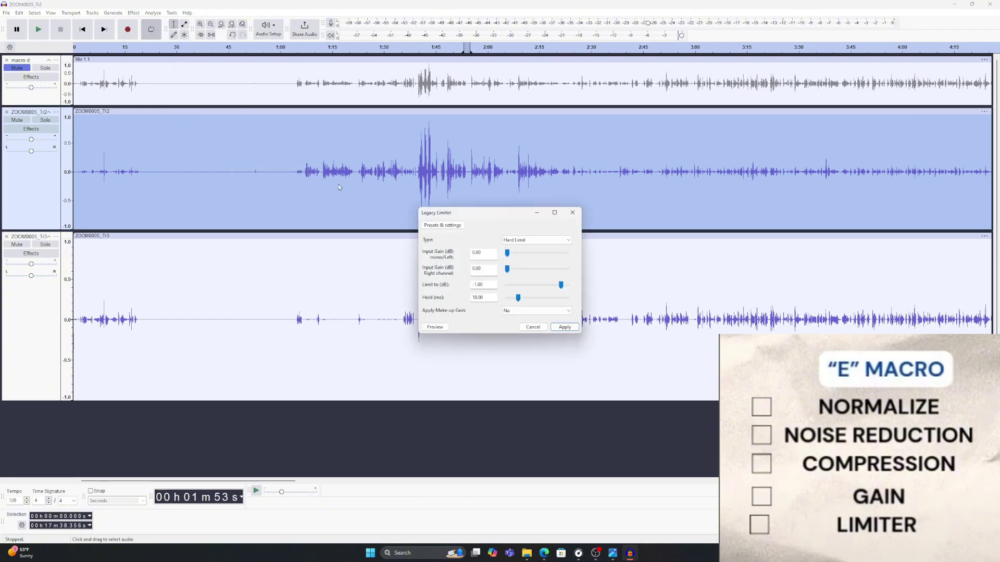
pyautogui.click(568, 328)
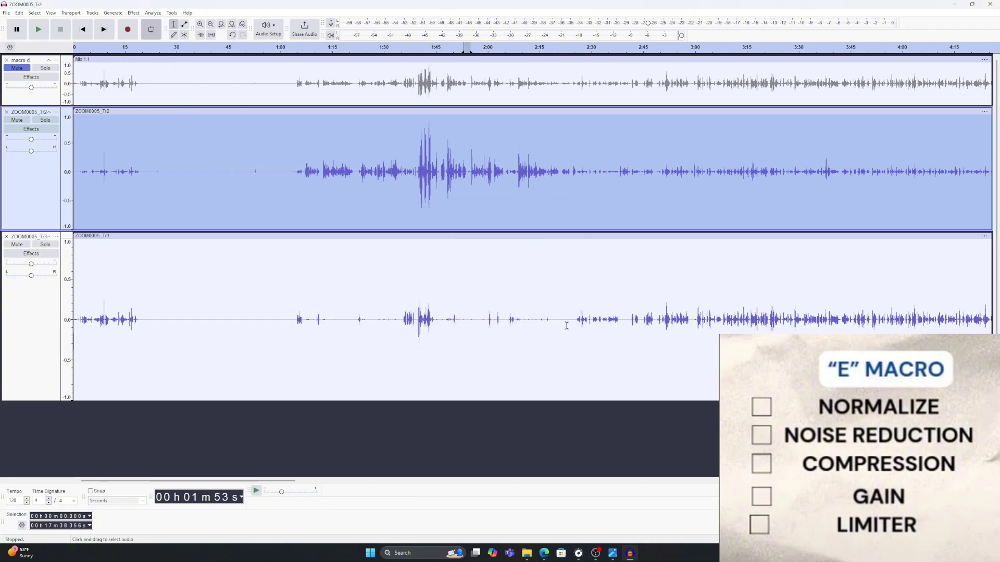
# Normalize the whole ZOOM0005_Tr3 track with the same settings as ZOOM0005_Tr2
pyautogui.click(45, 316)
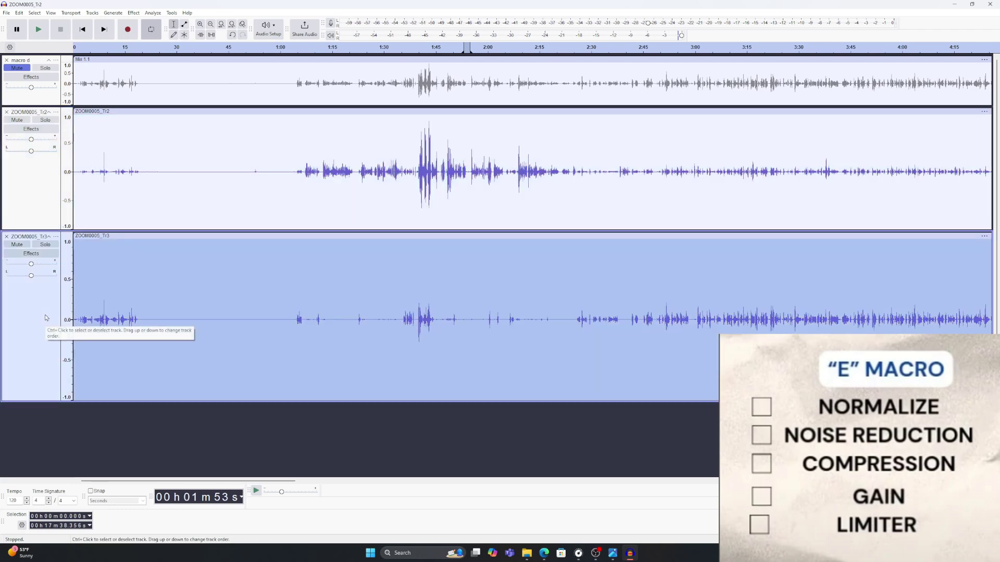
pyautogui.click(134, 13)
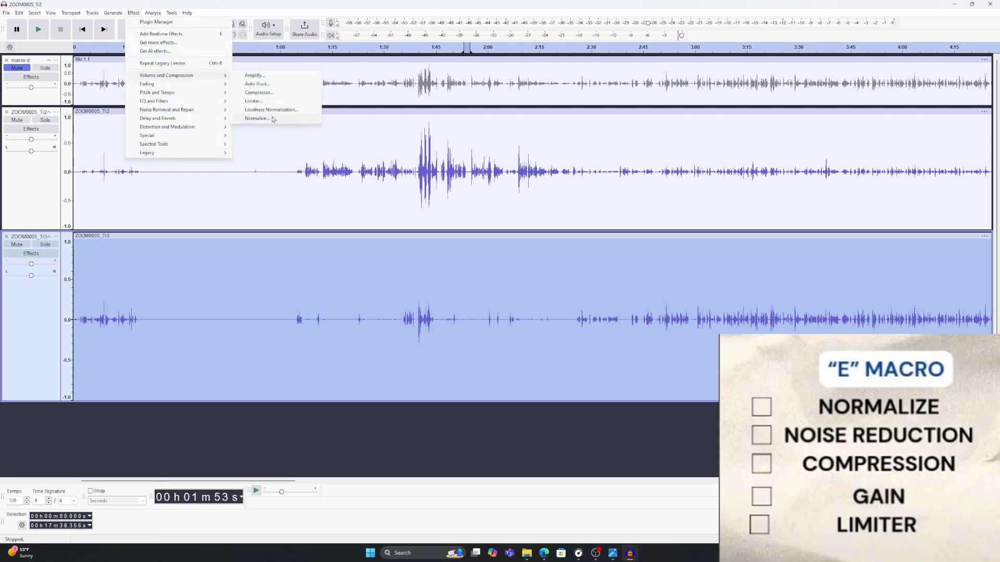
pyautogui.click(270, 119)
pyautogui.click(534, 302)
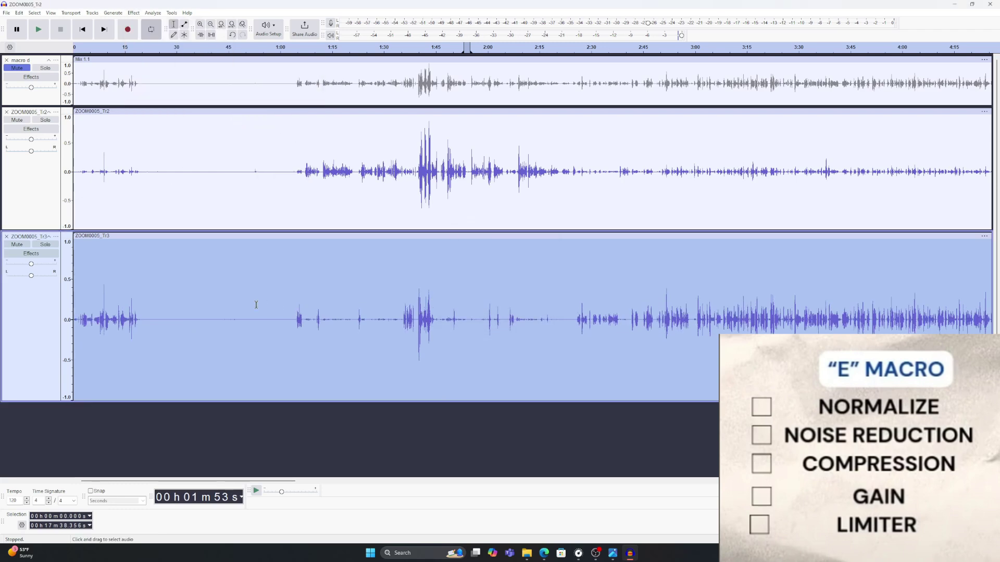
# Capture a Noise Reduction profile from the silent stretch of ZOOM0005_Tr3 between about 21 and 55 seconds
pyautogui.moveTo(147, 287); pyautogui.dragTo(262, 305)
pyautogui.click(133, 12)
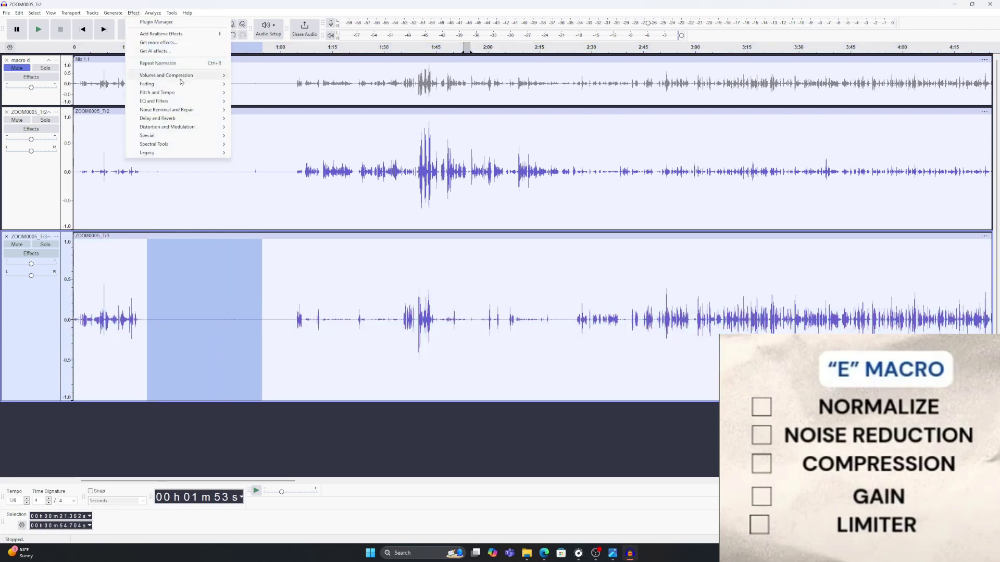
pyautogui.moveTo(221, 110)
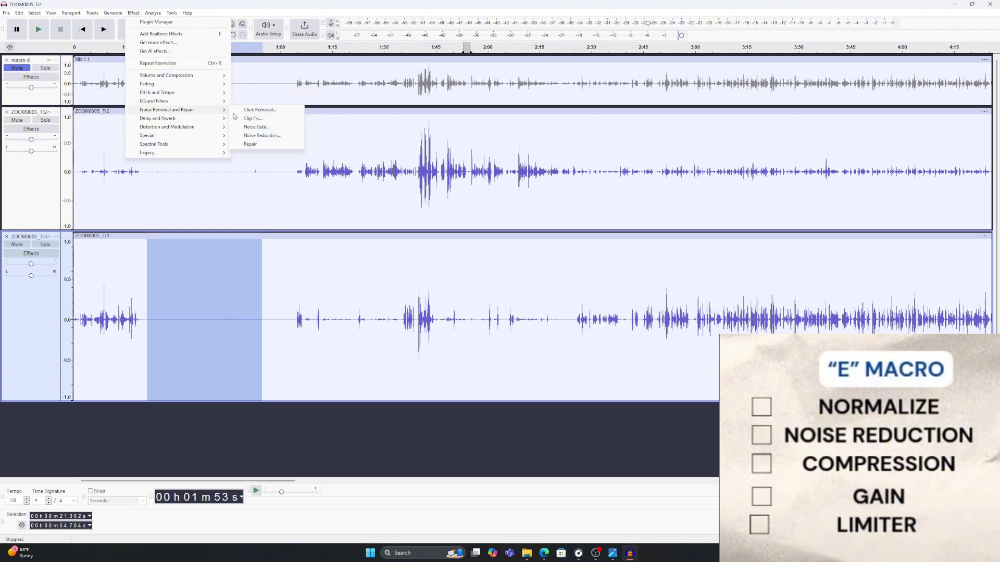
pyautogui.click(262, 136)
pyautogui.click(500, 237)
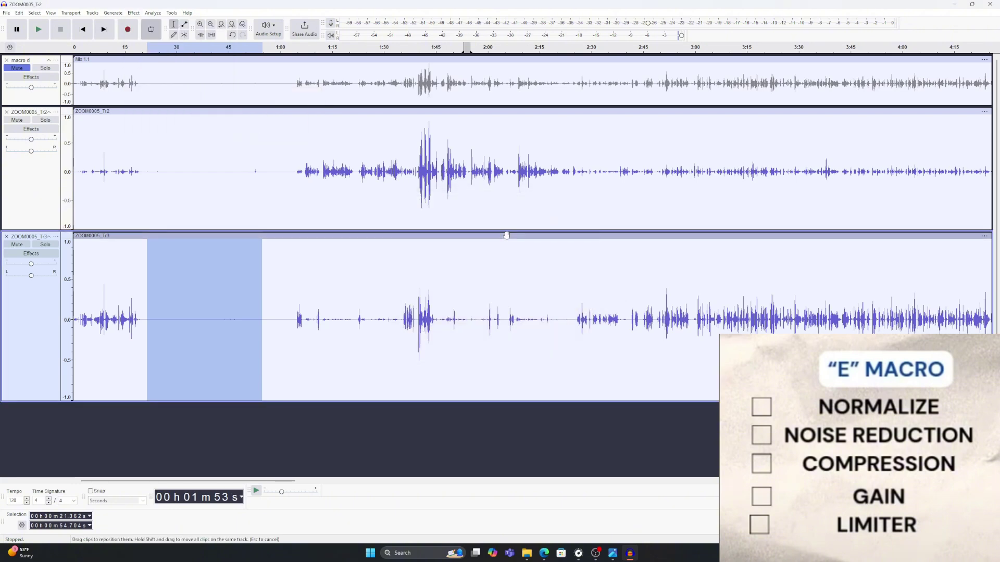
# Apply Noise Reduction to the whole ZOOM0005_Tr3 track with 10 dB reduction, sensitivity 6.00 and 6 frequency smoothing bands
pyautogui.click(21, 346)
pyautogui.click(133, 13)
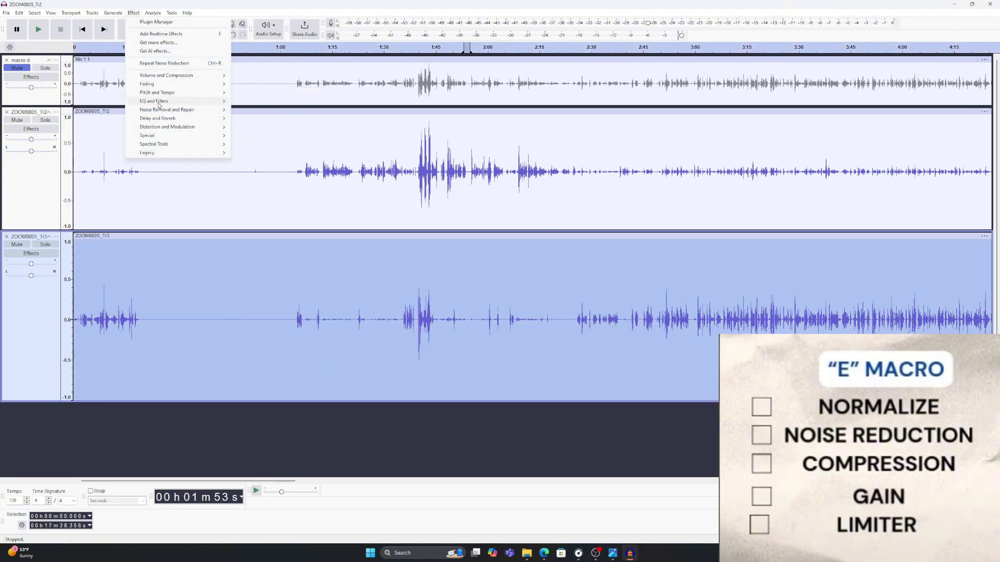
pyautogui.moveTo(172, 110)
pyautogui.click(262, 136)
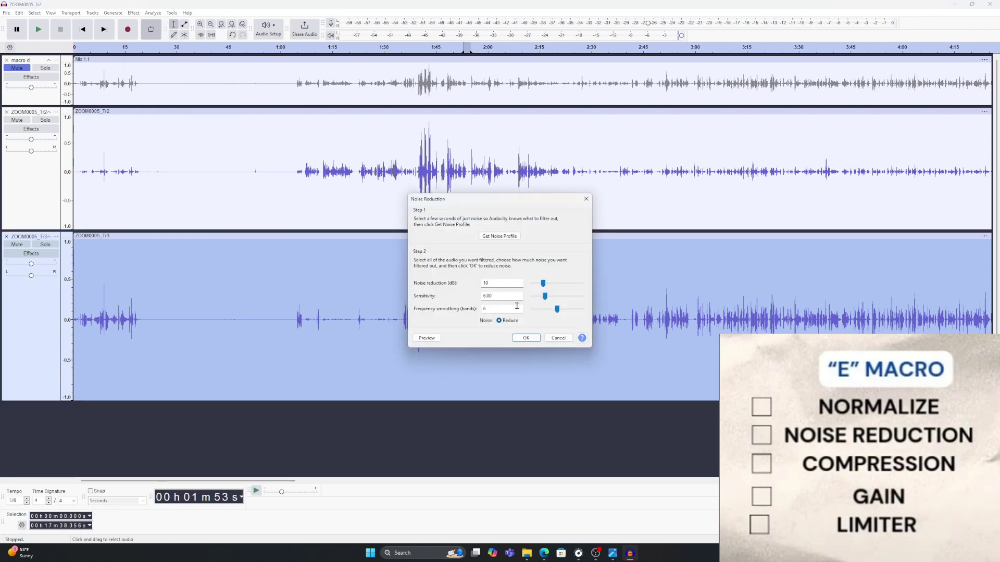
pyautogui.click(524, 339)
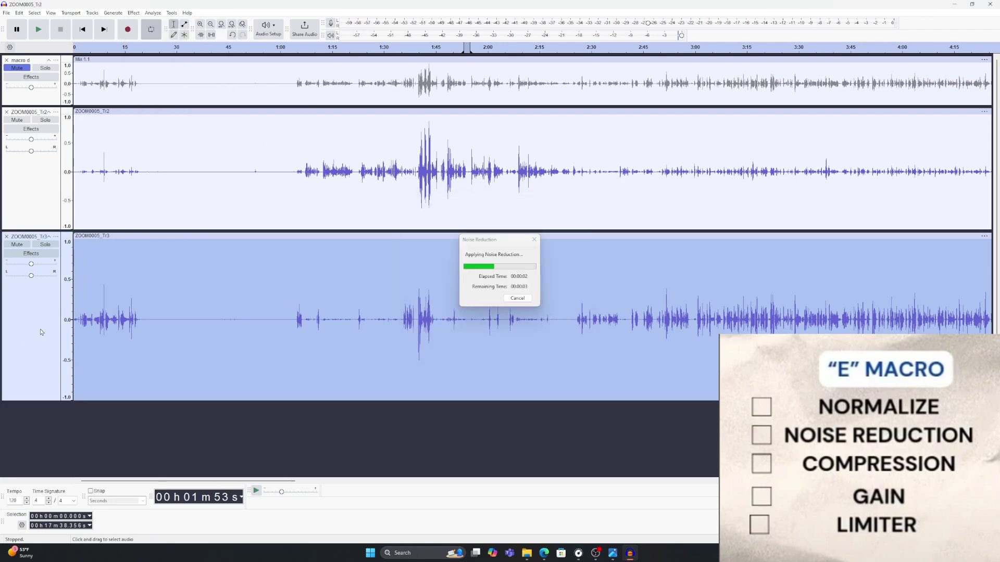
# Apply the Legacy Compressor to the whole ZOOM0005_Tr3 track with the same settings as ZOOM0005_Tr2
pyautogui.click(133, 13)
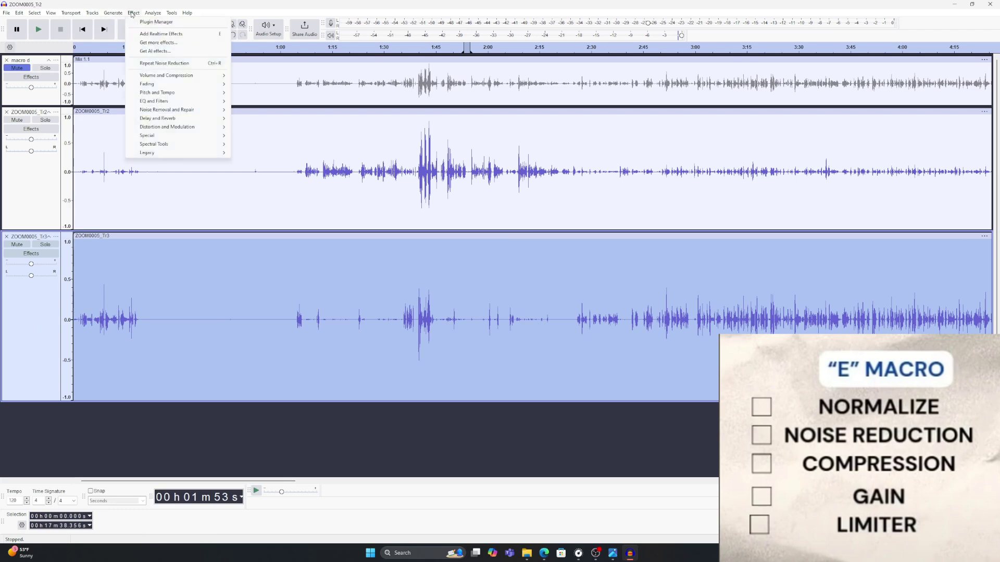
pyautogui.moveTo(156, 153)
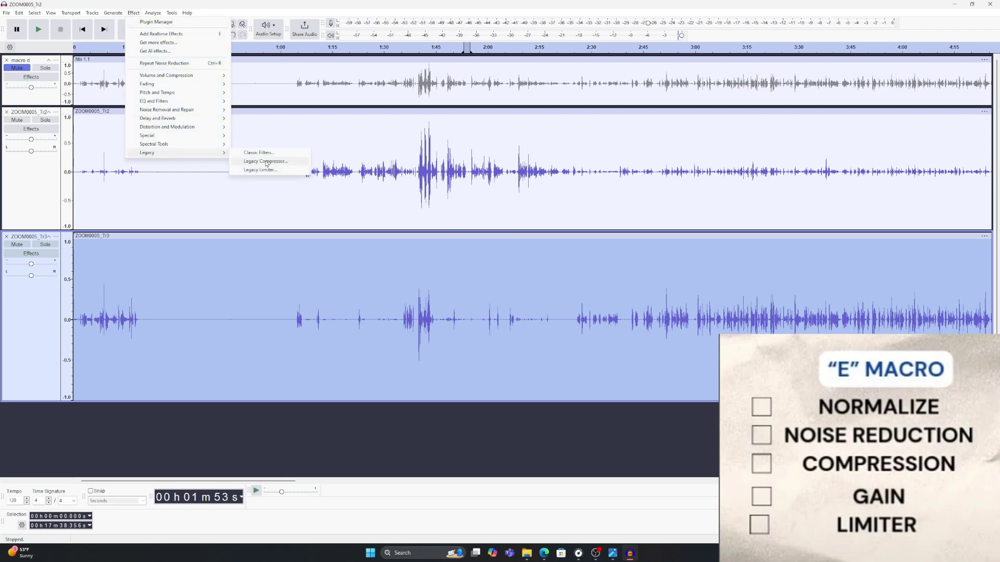
pyautogui.click(270, 161)
pyautogui.click(564, 367)
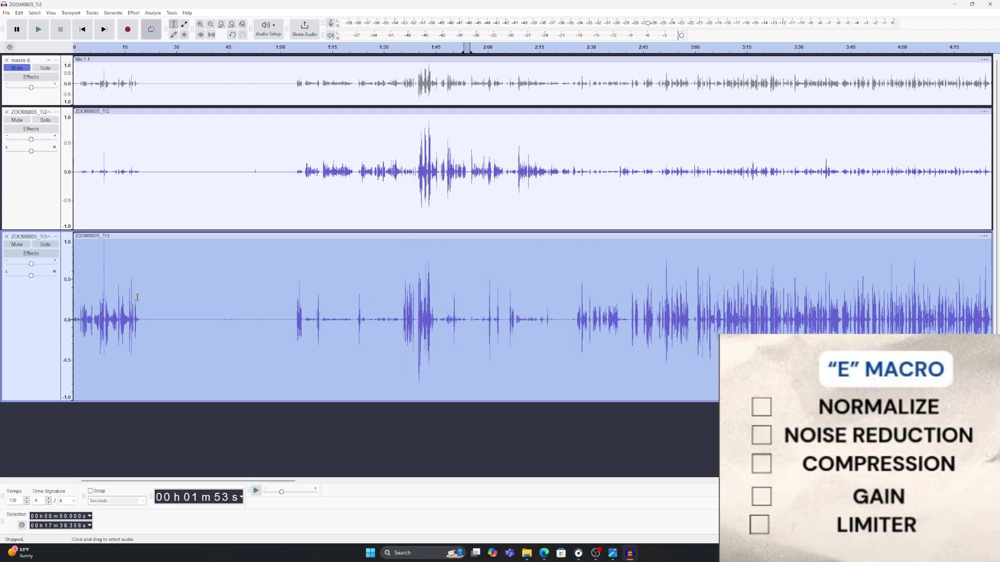
# Apply the Legacy Limiter to ZOOM0005_Tr3 as a hard limit at -1.00 dB with 10 ms hold and no make-up gain
pyautogui.click(133, 13)
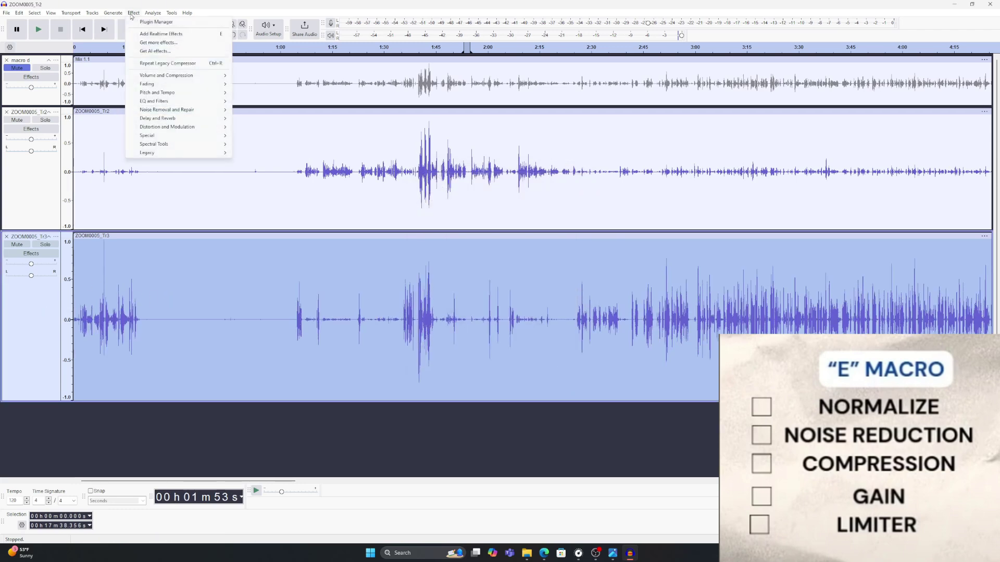
pyautogui.moveTo(157, 152)
pyautogui.click(284, 170)
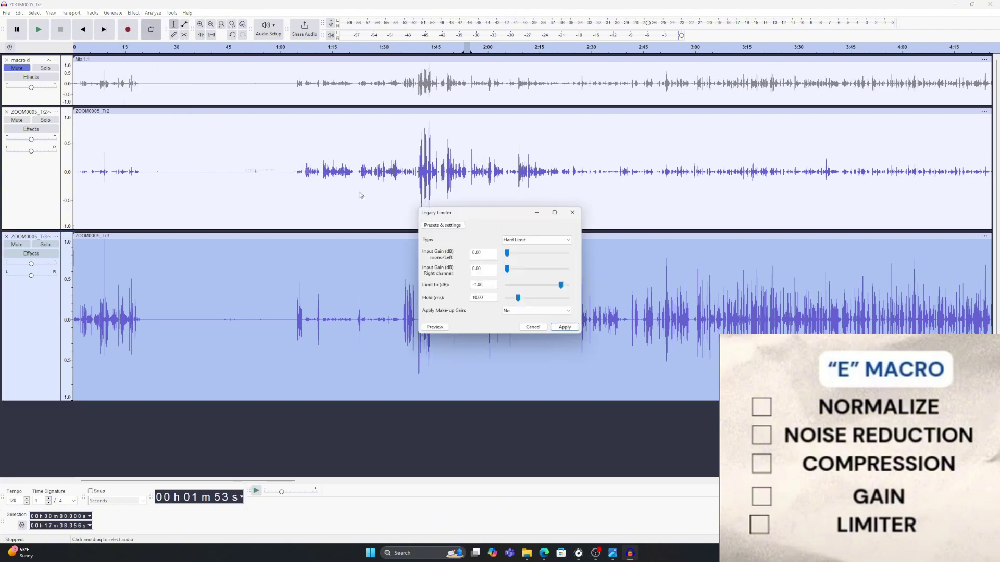
pyautogui.click(560, 329)
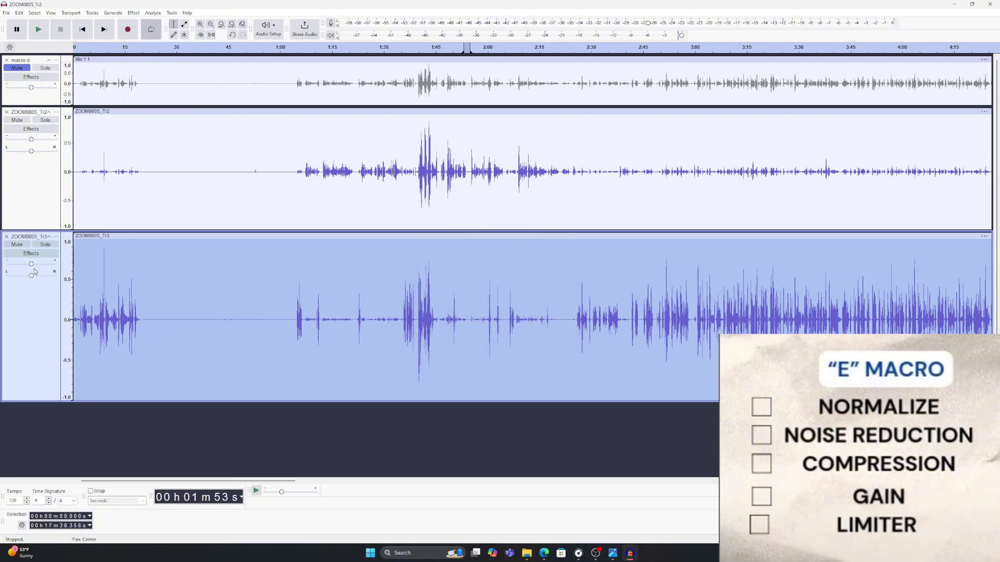
# Mix and render the processed ZOOM0005_Tr2 and ZOOM0005_Tr3 tracks into a single track
pyautogui.click(46, 202)
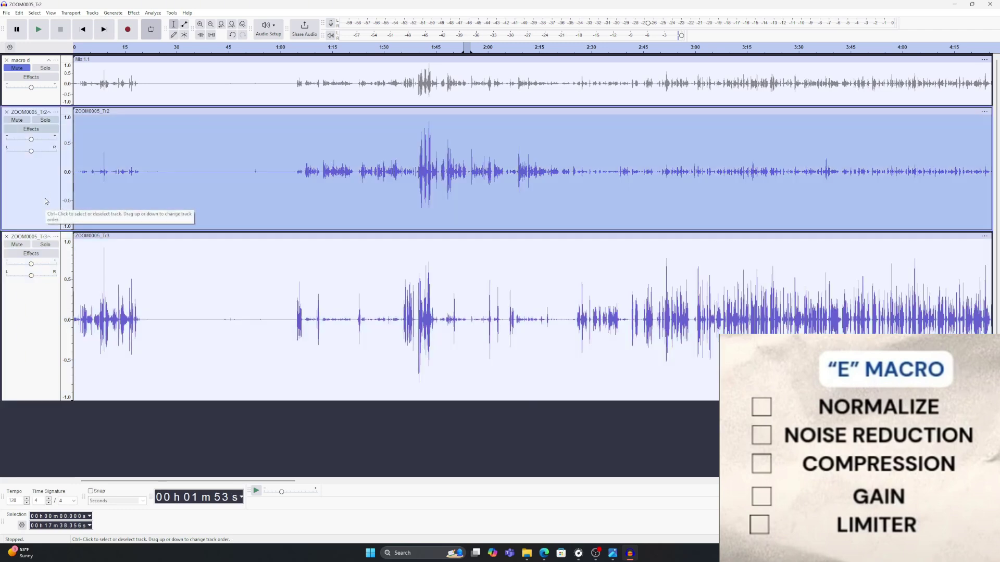
pyautogui.keyDown('ctrl'); pyautogui.click(42, 343); pyautogui.keyUp('ctrl')
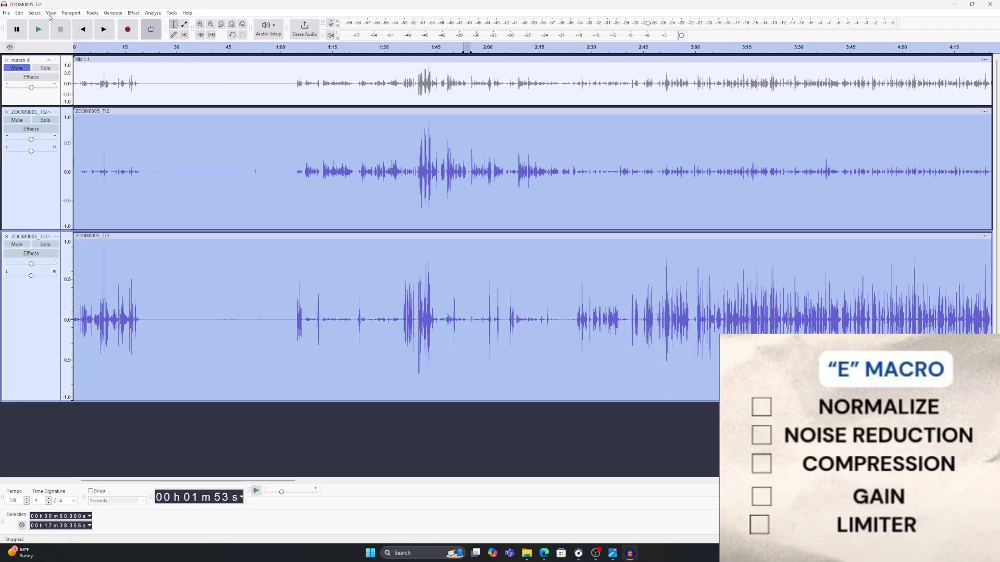
pyautogui.click(98, 14)
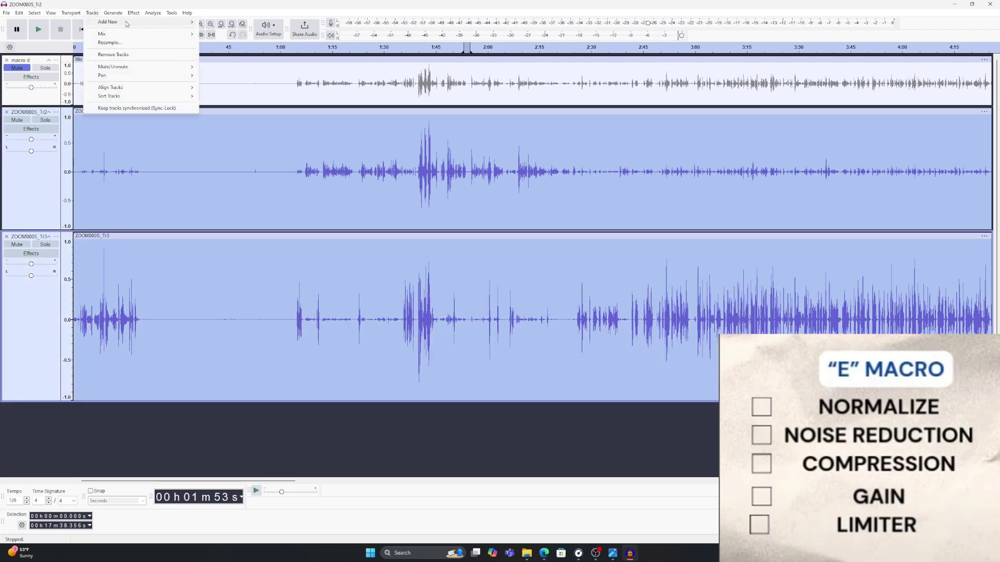
pyautogui.moveTo(129, 36)
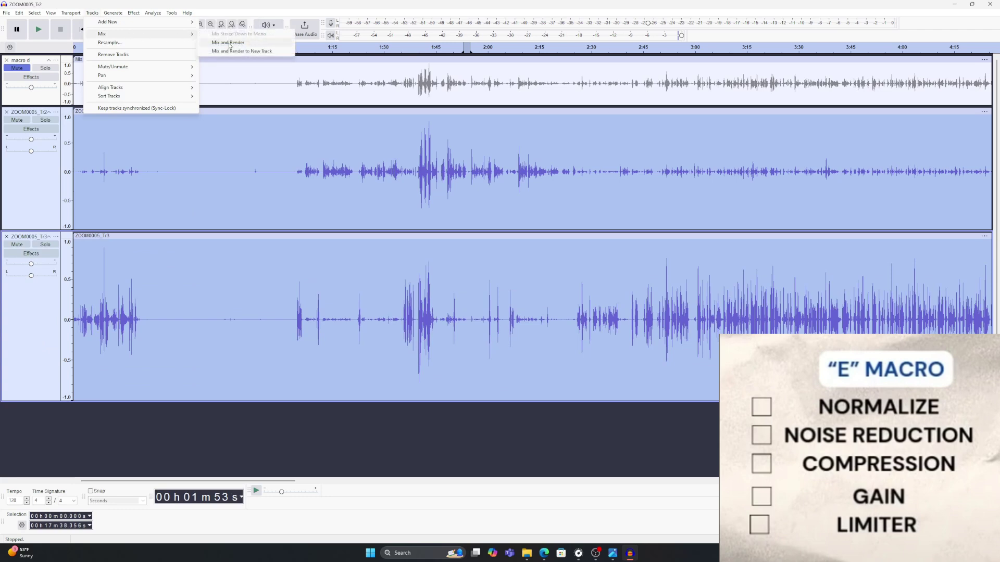
pyautogui.click(250, 44)
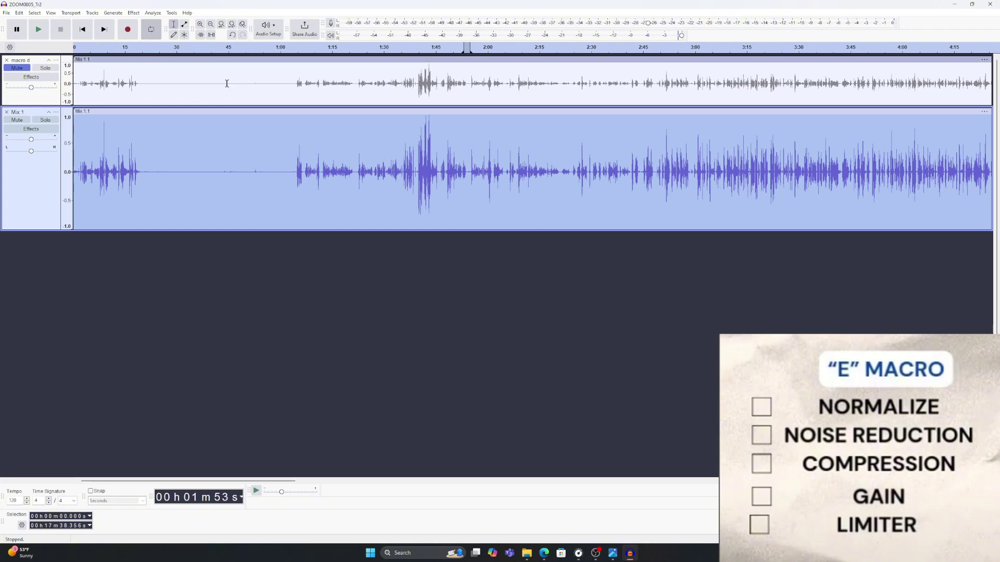
# Rename the new mixed track as "e macro" and reduce its track height
pyautogui.click(55, 112)
pyautogui.click(81, 121)
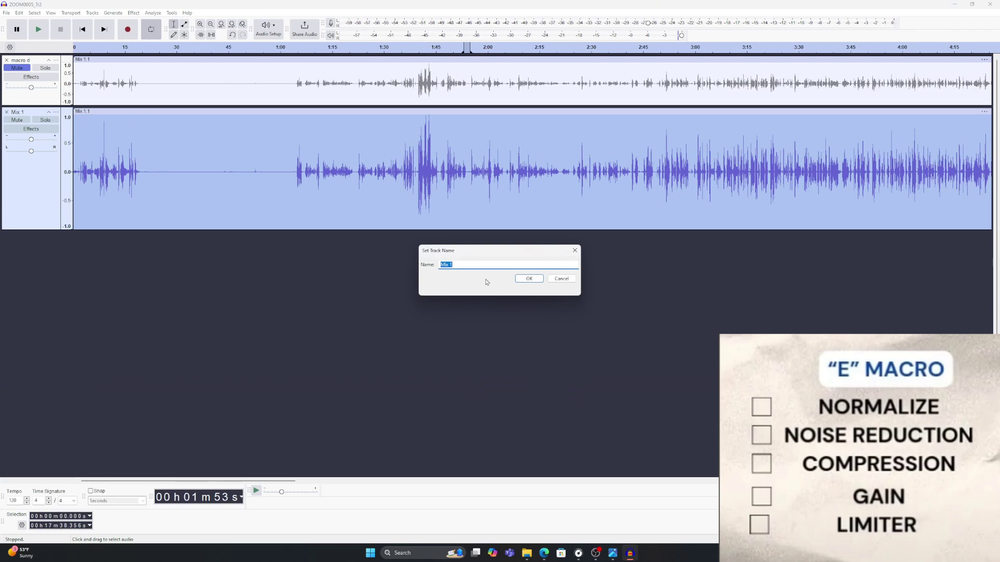
pyautogui.write('e macro')
pyautogui.click(529, 279)
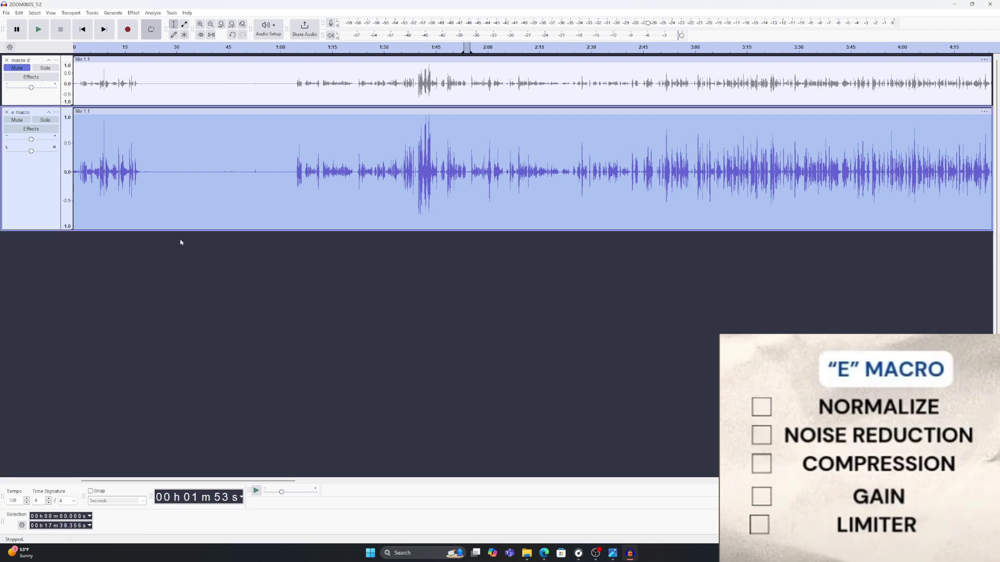
pyautogui.moveTo(182, 230); pyautogui.dragTo(166, 178)
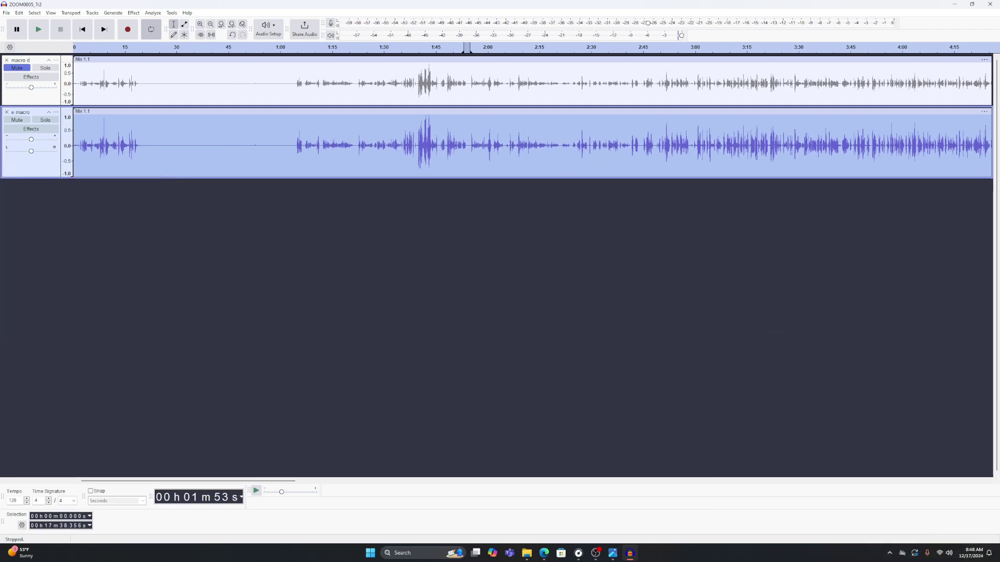
# Enlarge the track heights of the reimported ZOOM0005_Tr3 and ZOOM0005_Tr2 tracks
pyautogui.moveTo(0, 224); pyautogui.dragTo(119, 435)
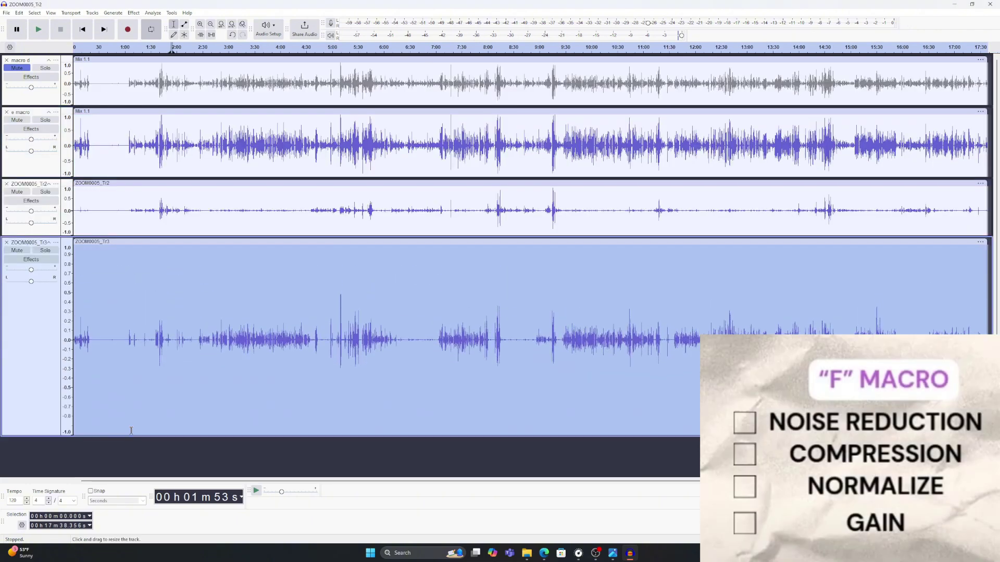
pyautogui.click(132, 229)
pyautogui.moveTo(132, 235); pyautogui.dragTo(133, 321)
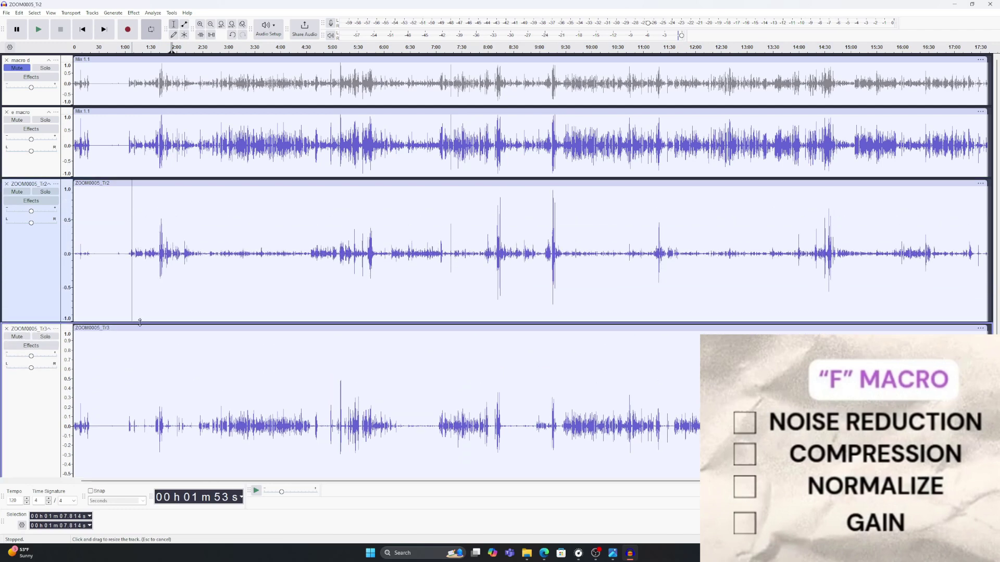
# Mute the "e macro" mix so that only the unprocessed ZOOM0005 tracks stay audible
pyautogui.click(36, 269)
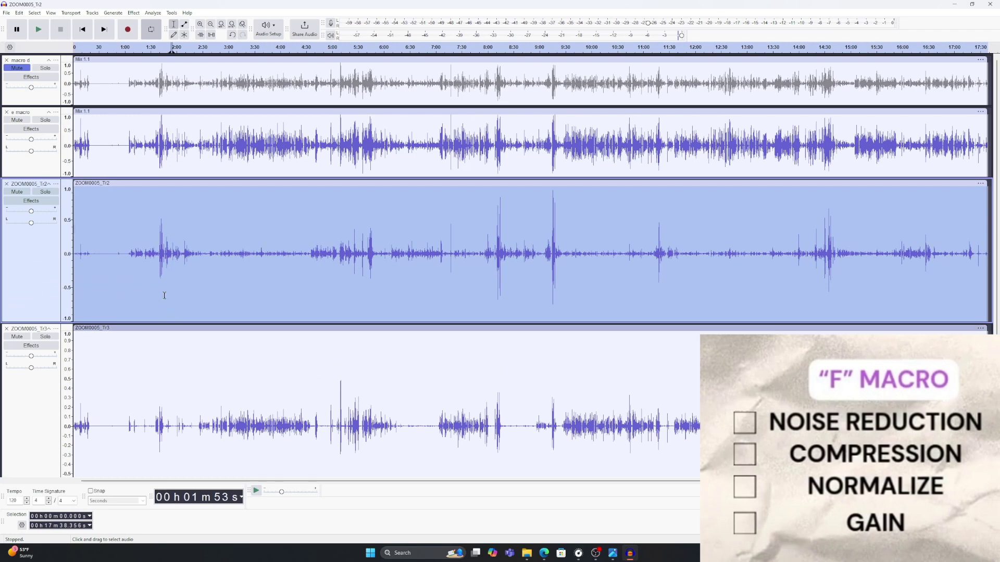
pyautogui.click(200, 24)
pyautogui.click(200, 24)
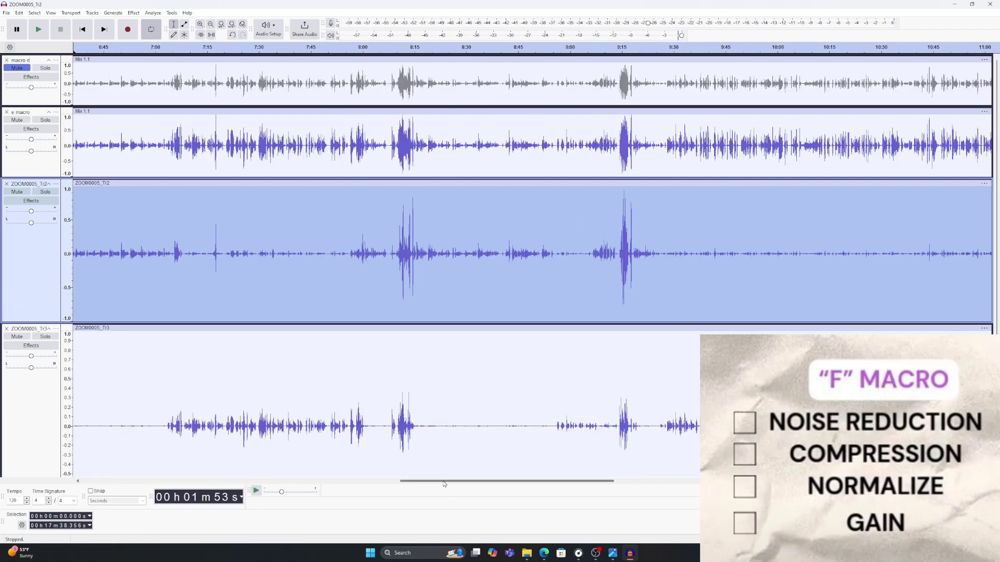
pyautogui.moveTo(416, 481); pyautogui.dragTo(98, 480)
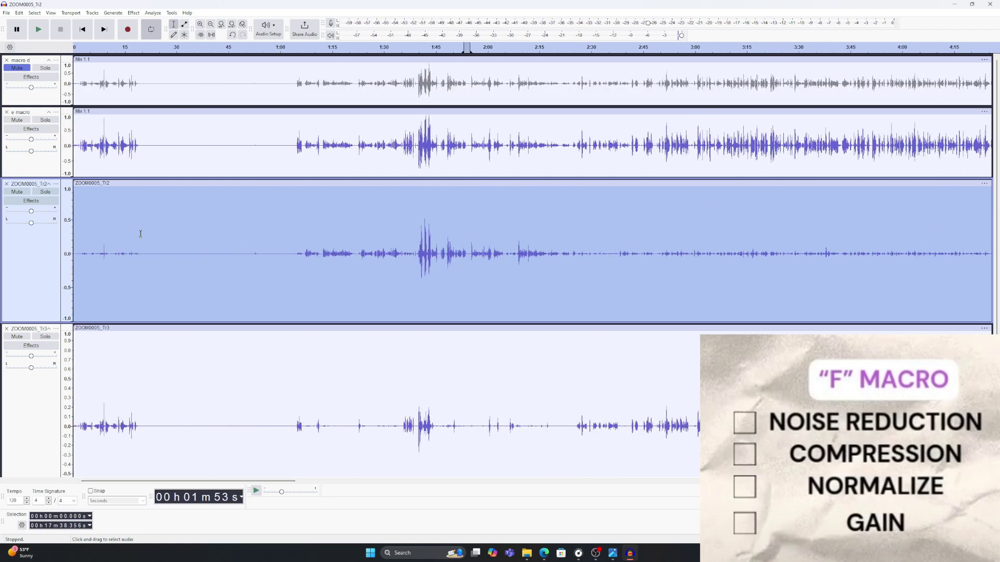
pyautogui.click(17, 120)
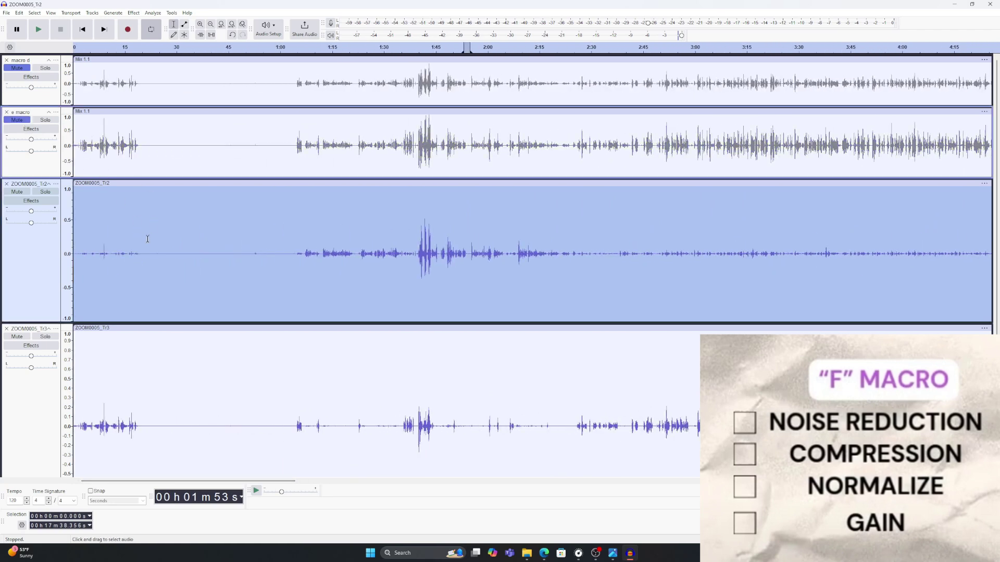
# Capture a Noise Reduction profile from the silent stretch of ZOOM0005_Tr2 between about 21 and 49 seconds
pyautogui.moveTo(144, 240); pyautogui.dragTo(242, 241)
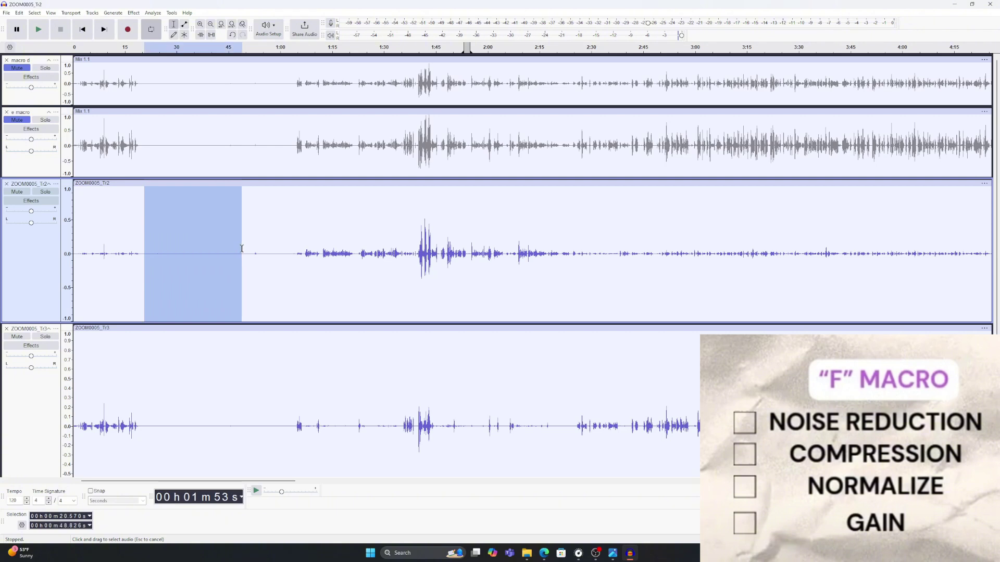
pyautogui.click(133, 12)
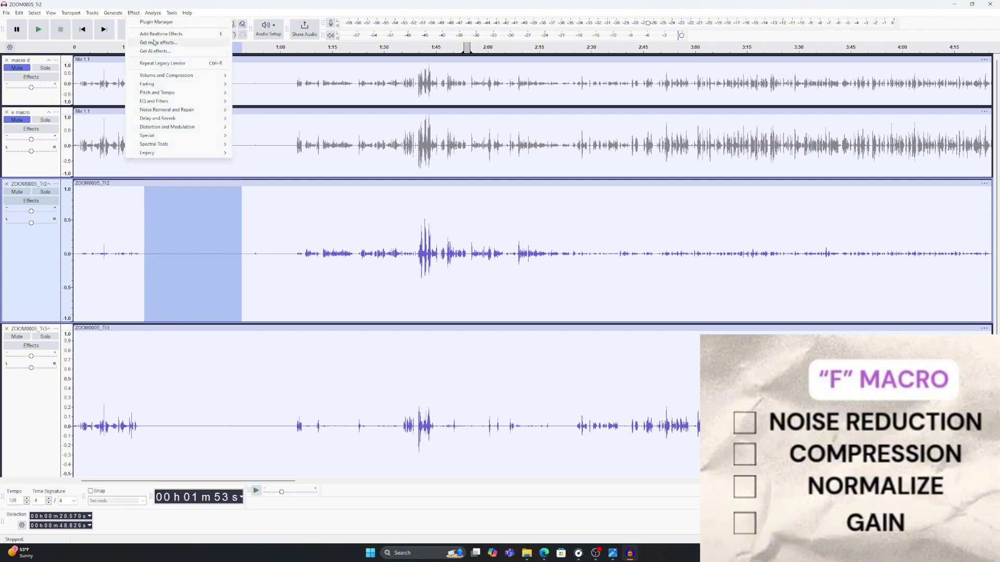
pyautogui.moveTo(185, 77)
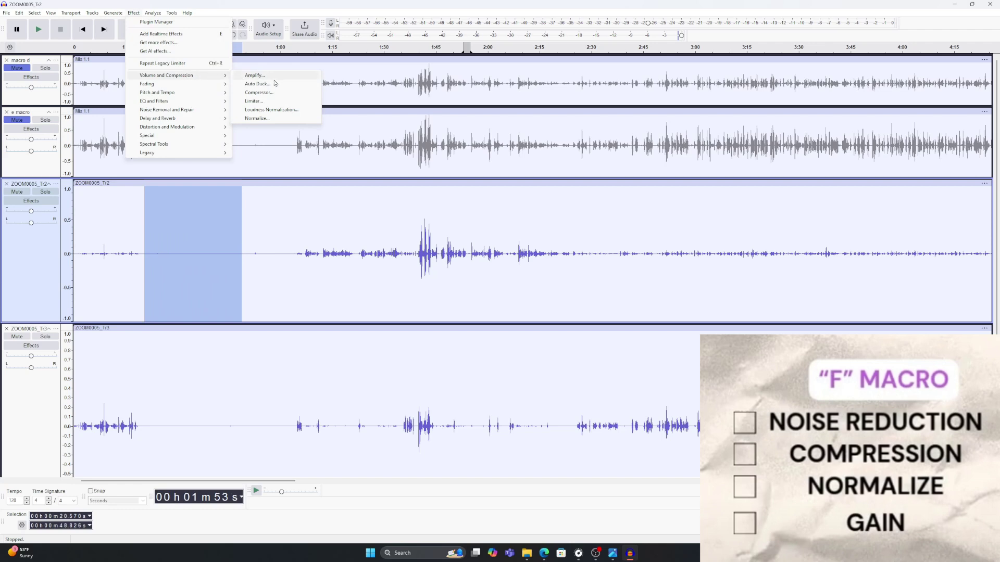
pyautogui.moveTo(208, 111)
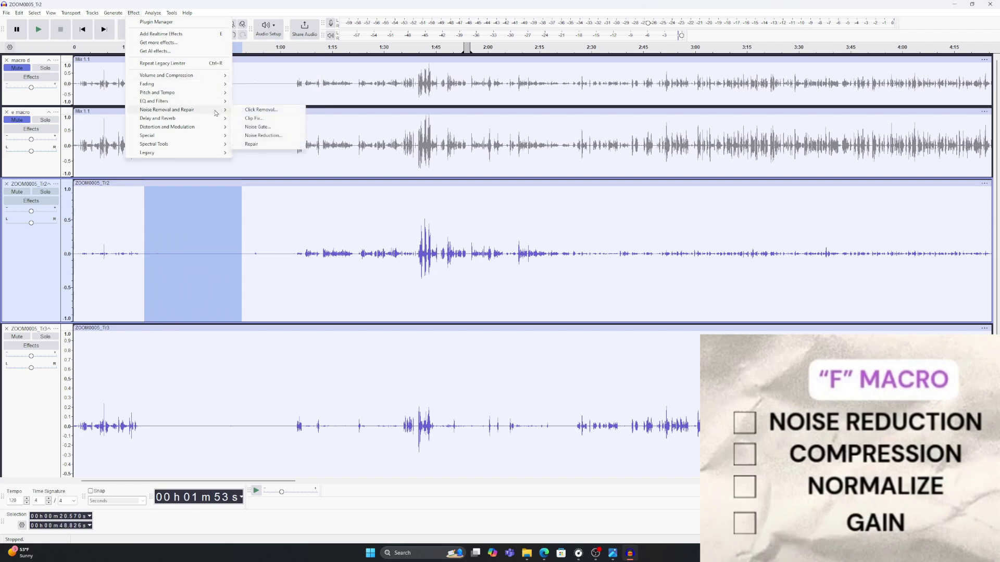
pyautogui.click(266, 136)
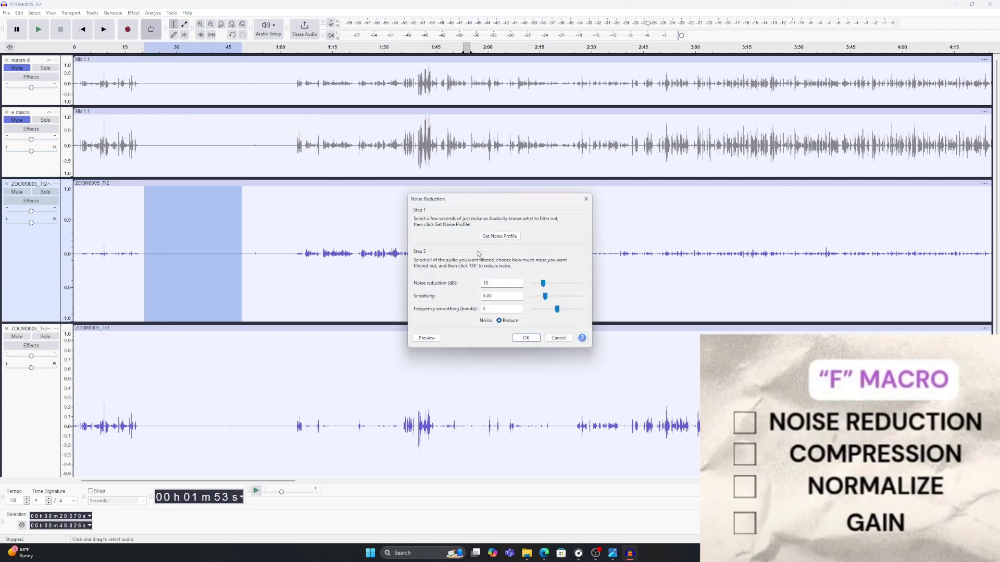
pyautogui.click(486, 237)
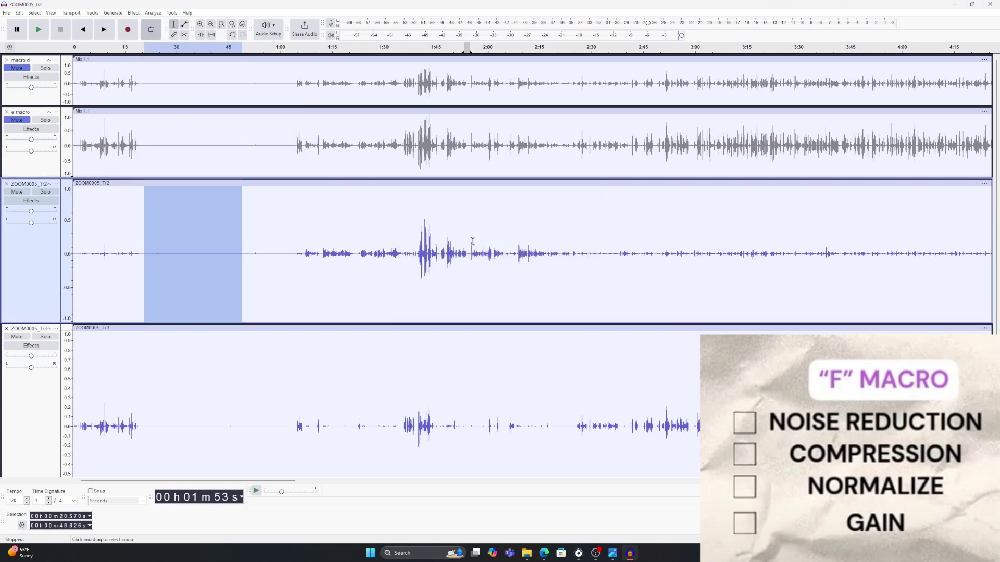
# Apply Noise Reduction to the whole ZOOM0005_Tr2 track with 10 dB reduction, sensitivity 6.00 and 6 frequency smoothing bands
pyautogui.click(33, 277)
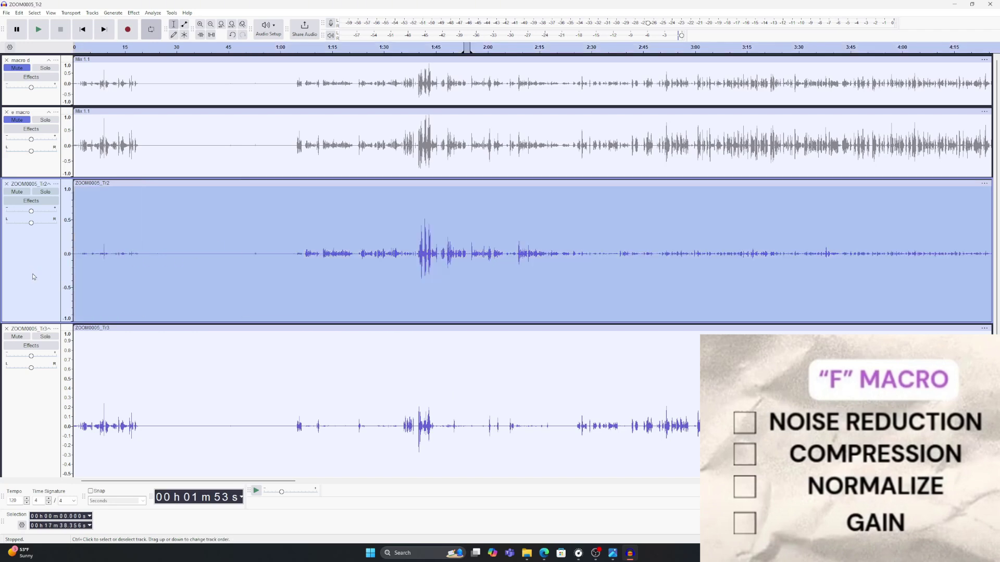
pyautogui.click(133, 13)
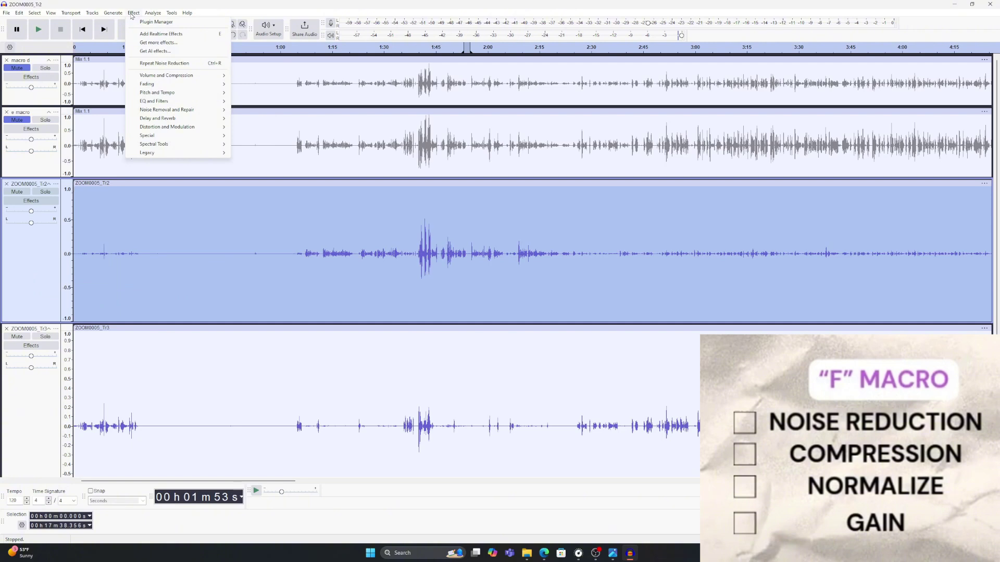
pyautogui.moveTo(165, 115)
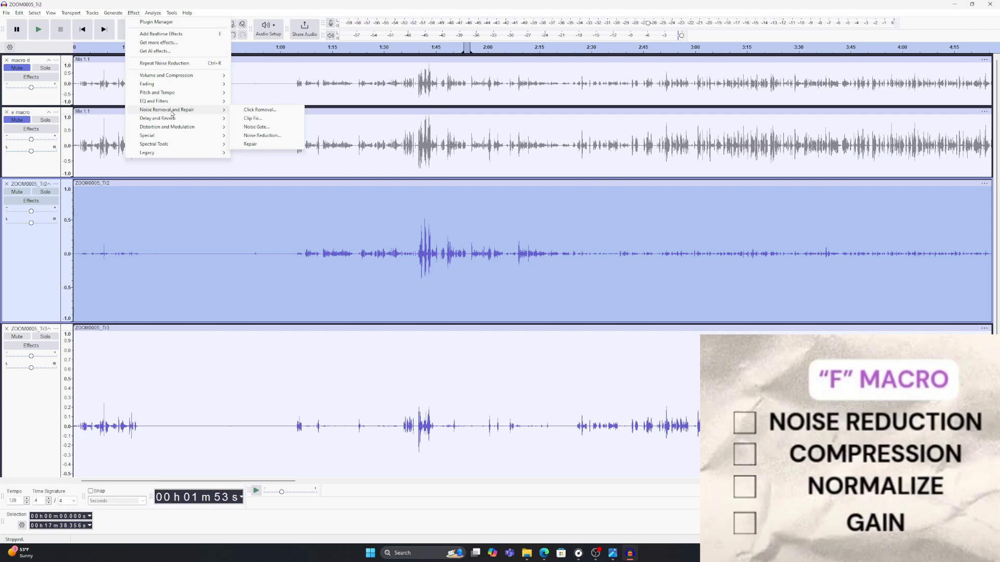
pyautogui.click(277, 136)
pyautogui.click(526, 339)
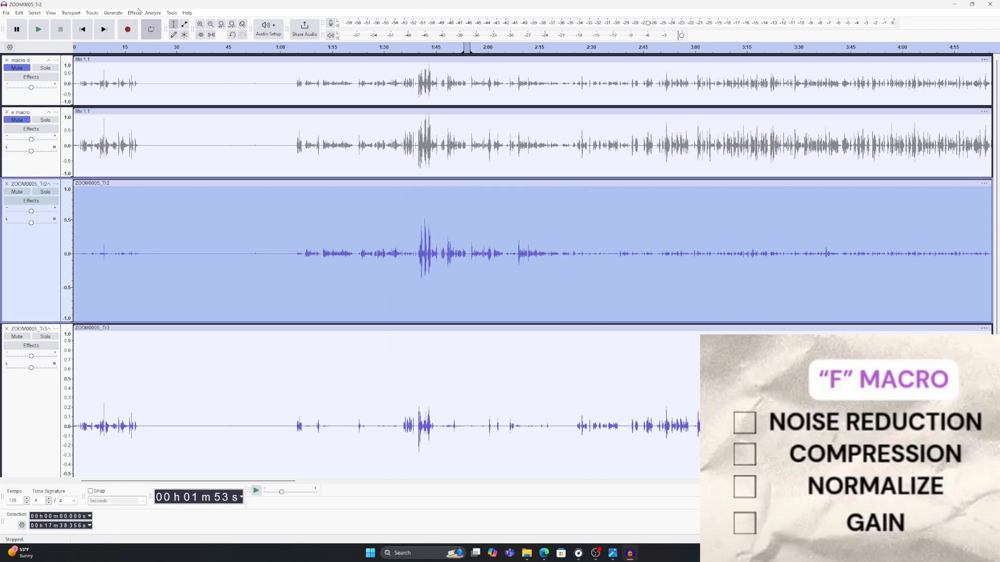
# Apply the Legacy Compressor to ZOOM0005_Tr2 with -20 dB threshold, -40 dB noise floor, 3:1 ratio, 0.10 s attack and 1.0 s release
pyautogui.click(136, 13)
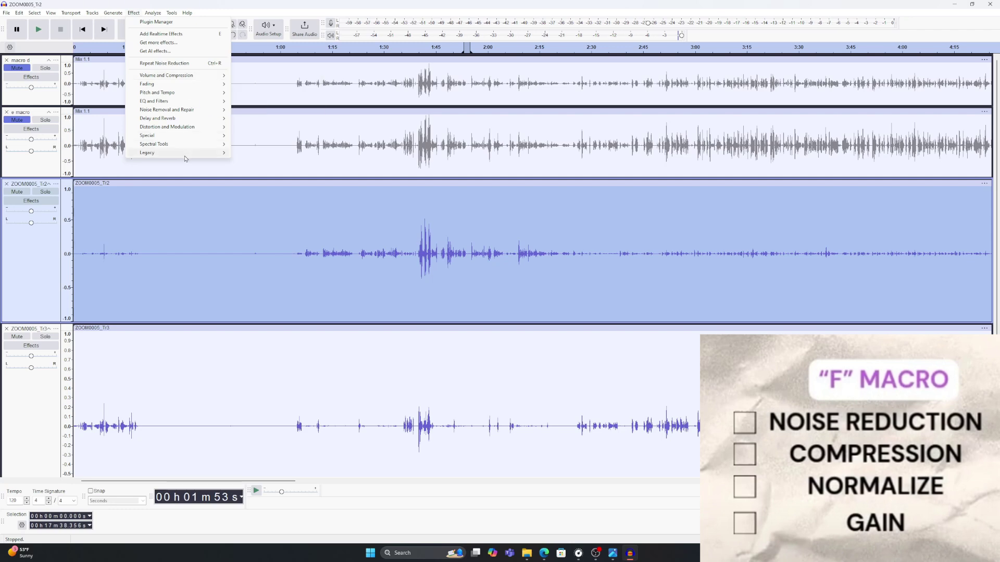
pyautogui.moveTo(214, 153)
pyautogui.click(284, 163)
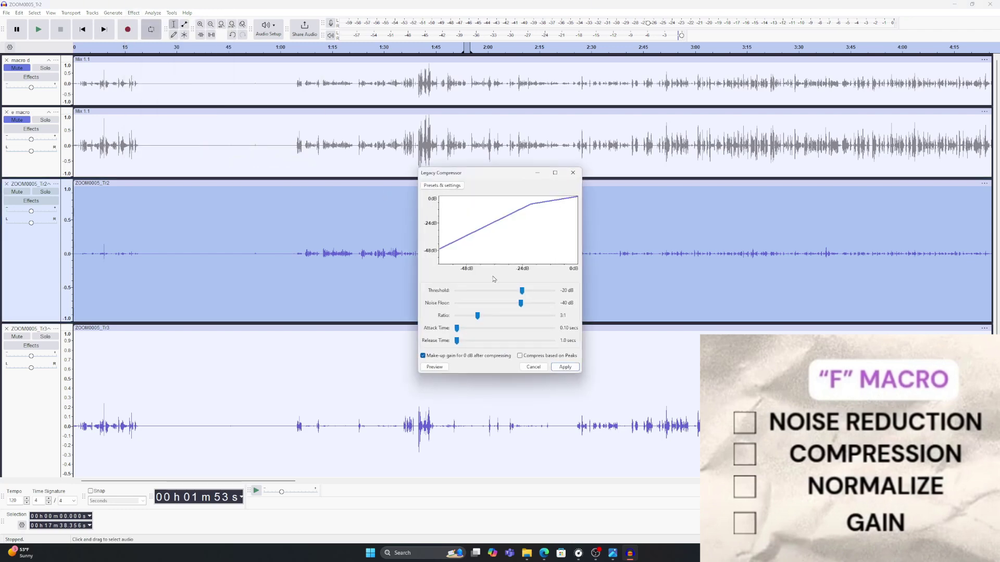
pyautogui.click(565, 368)
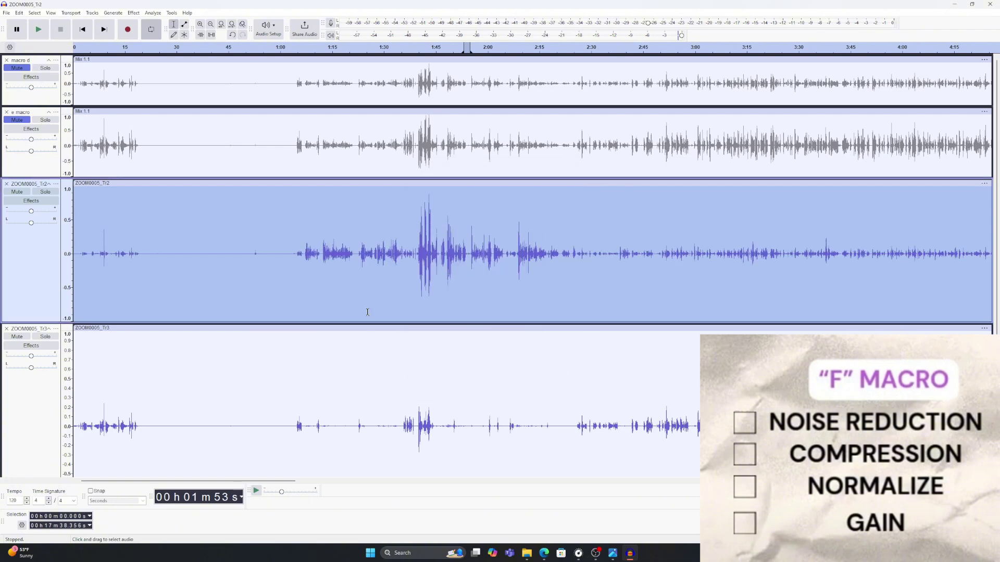
# Normalize the compressed ZOOM0005_Tr2 track to a peak amplitude of -1.0 dB
pyautogui.click(130, 13)
pyautogui.moveTo(209, 68)
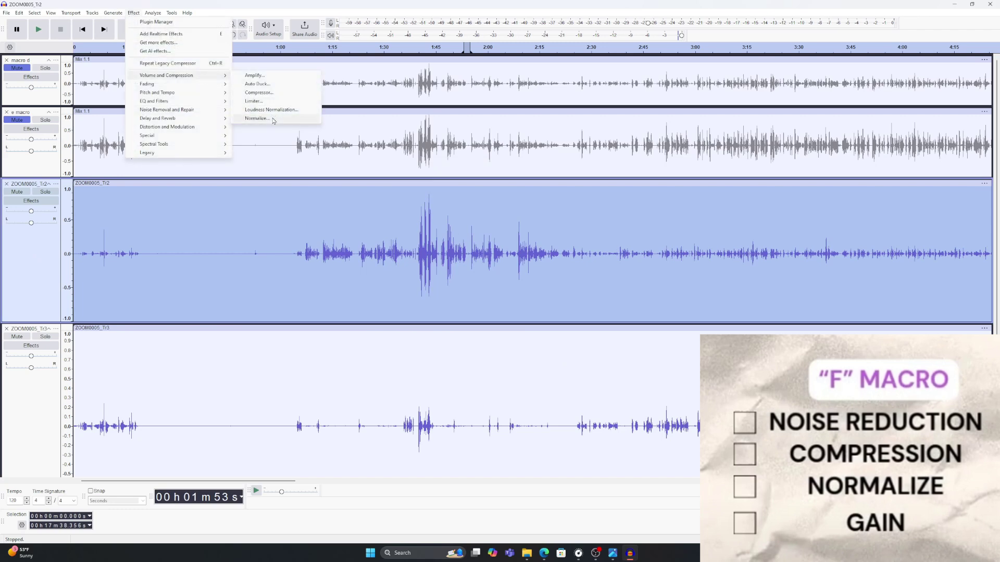
pyautogui.click(294, 118)
pyautogui.click(536, 303)
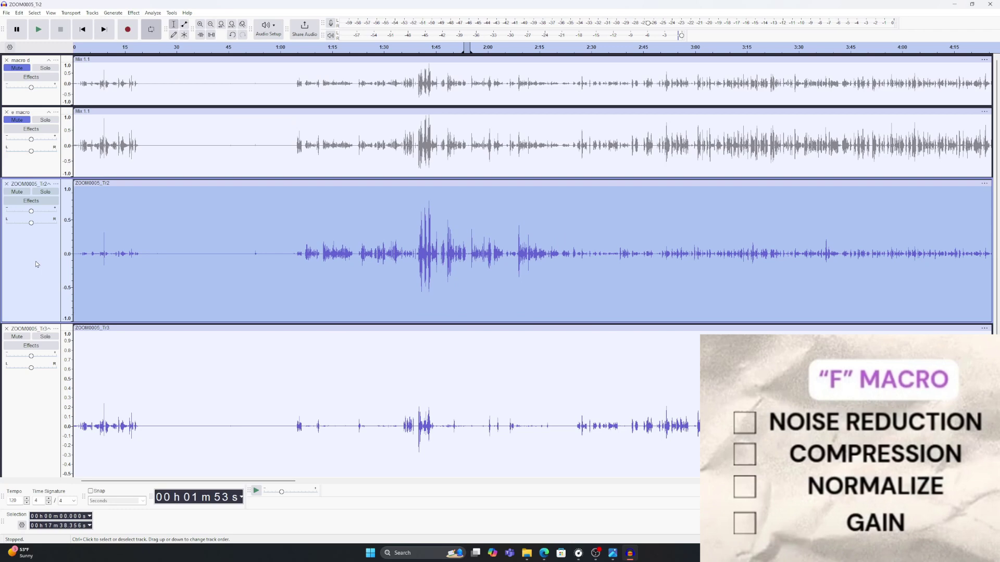
# Capture a Noise Reduction profile from the silent stretch of ZOOM0005_Tr3 between about 20 and 59 seconds
pyautogui.scroll(-2, 36, 262)
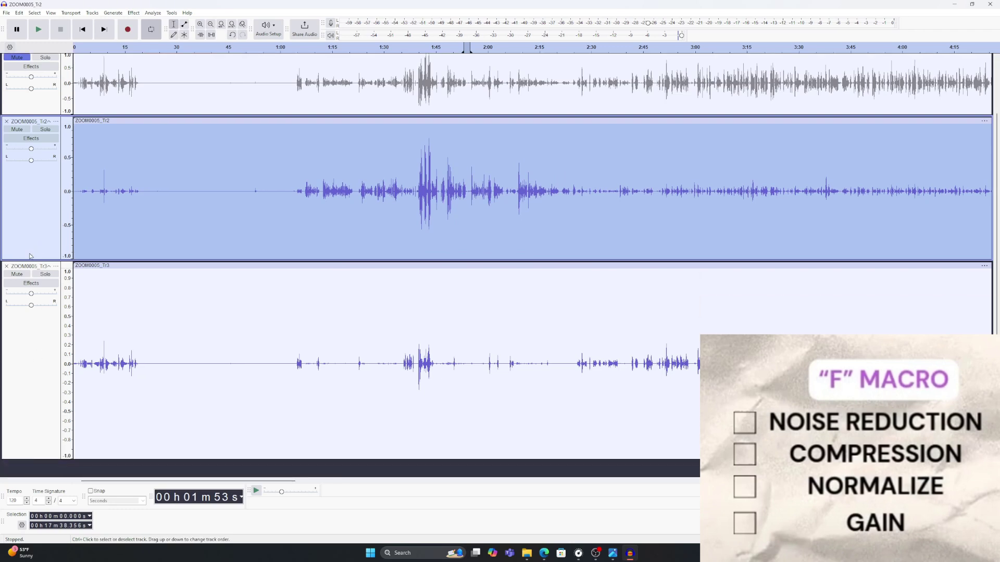
pyautogui.click(31, 323)
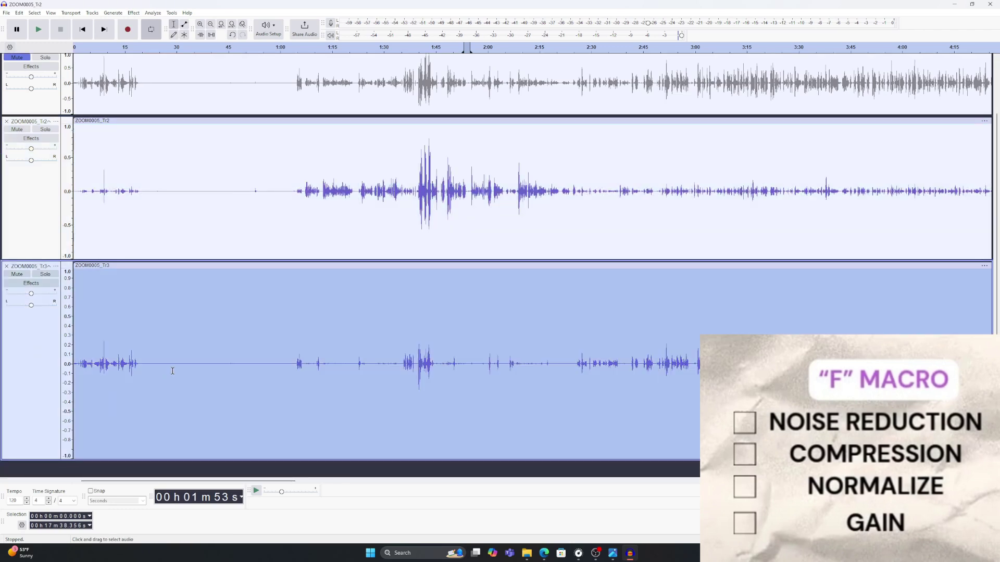
pyautogui.moveTo(146, 346); pyautogui.dragTo(278, 349)
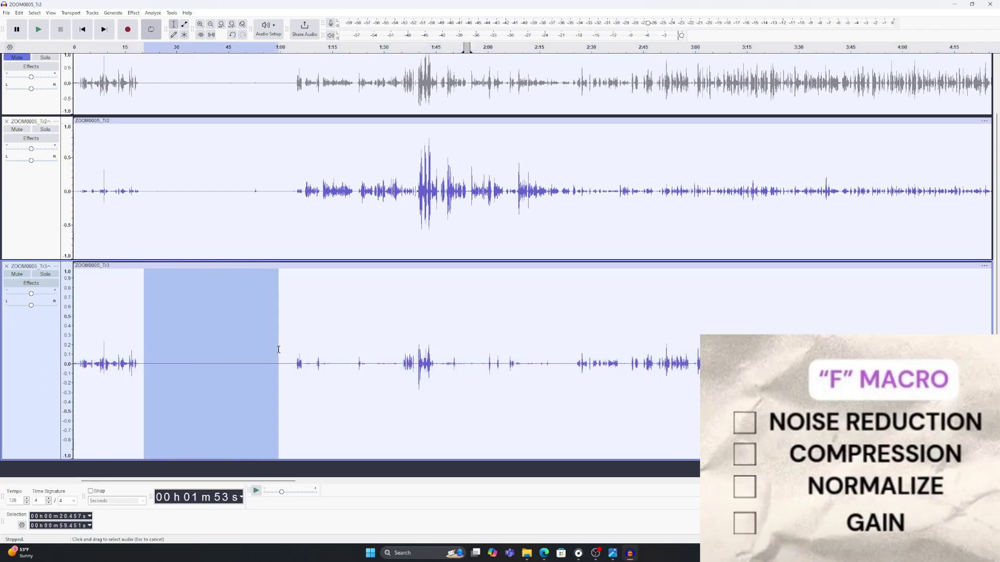
pyautogui.click(134, 12)
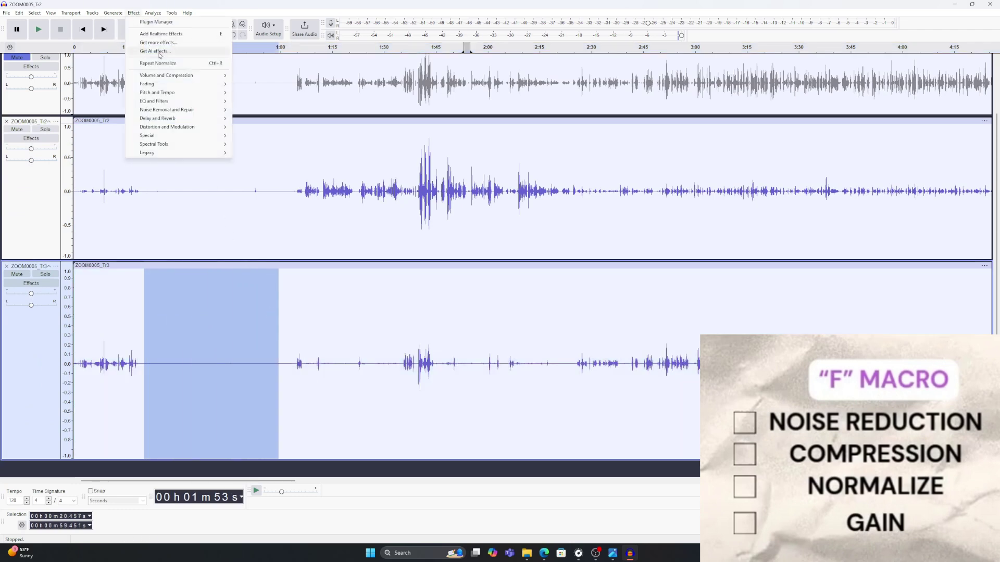
pyautogui.click(263, 136)
pyautogui.click(500, 237)
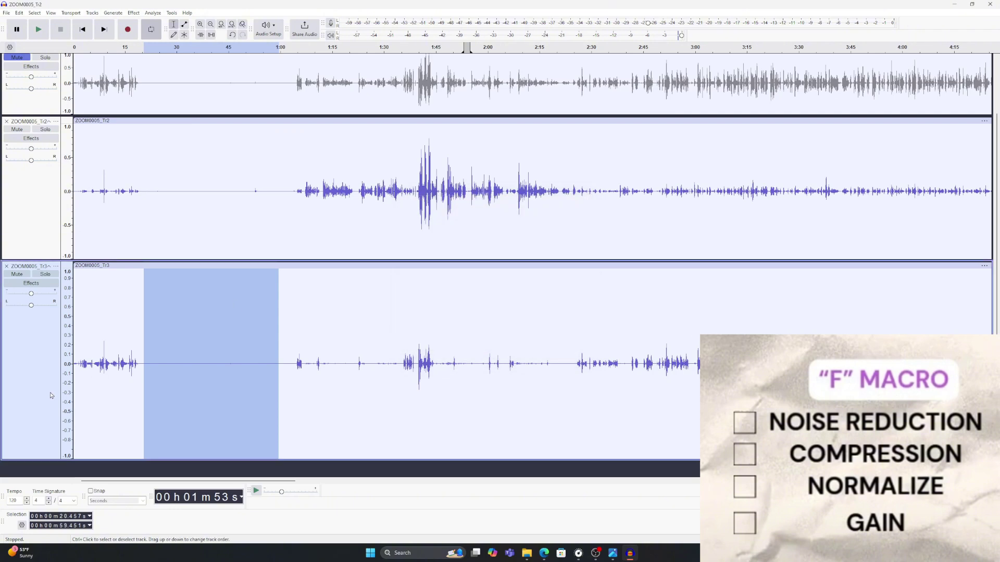
# Apply Noise Reduction to the whole ZOOM0005_Tr3 track with 10 dB reduction, sensitivity 6.00 and 6 frequency smoothing bands
pyautogui.hotkey('ctrl', 'a')
pyautogui.click(133, 12)
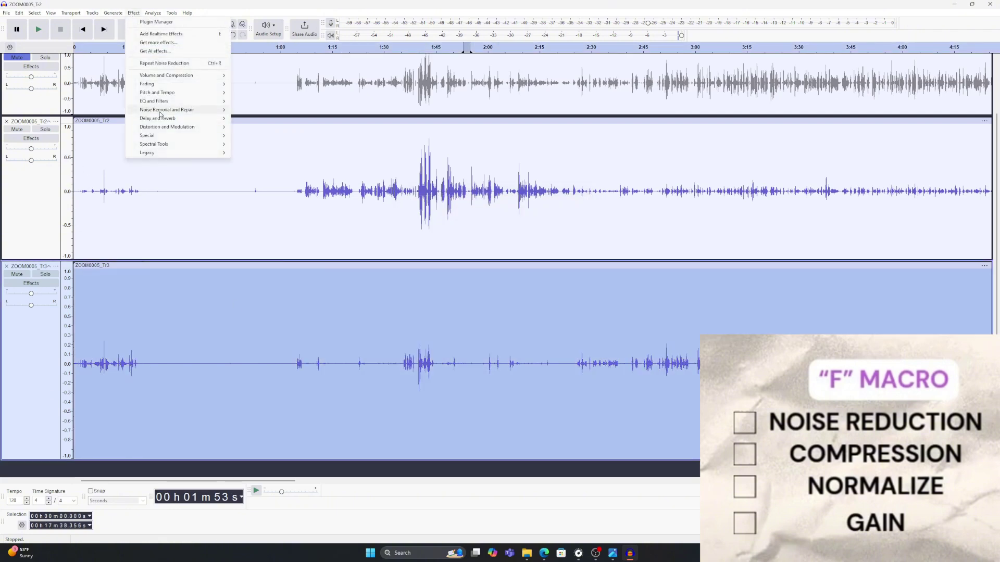
pyautogui.moveTo(190, 111)
pyautogui.click(274, 136)
pyautogui.click(517, 338)
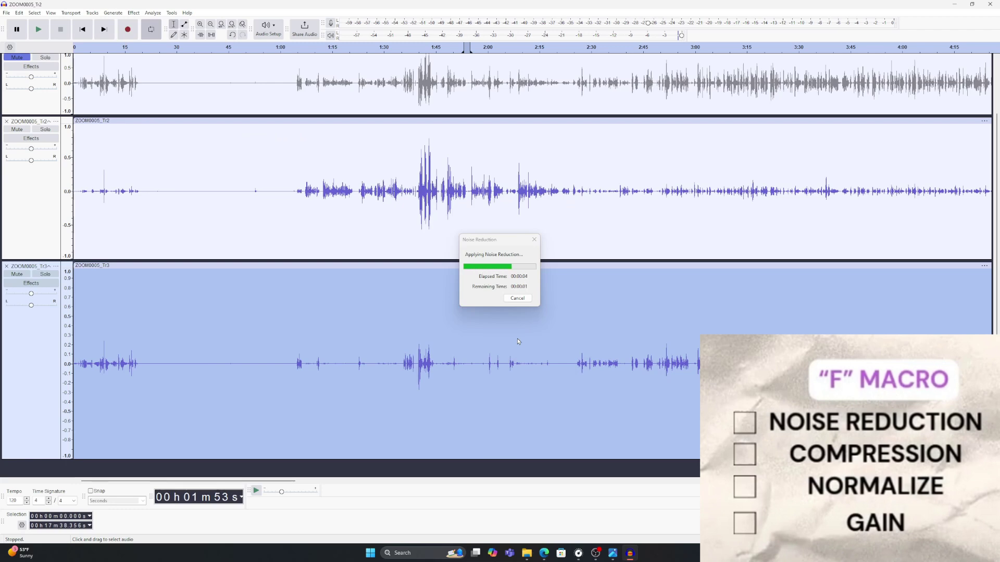
# Compress the ZOOM0005_Tr3 track with the Legacy Compressor, using the same settings as for ZOOM0005_Tr2
pyautogui.click(134, 12)
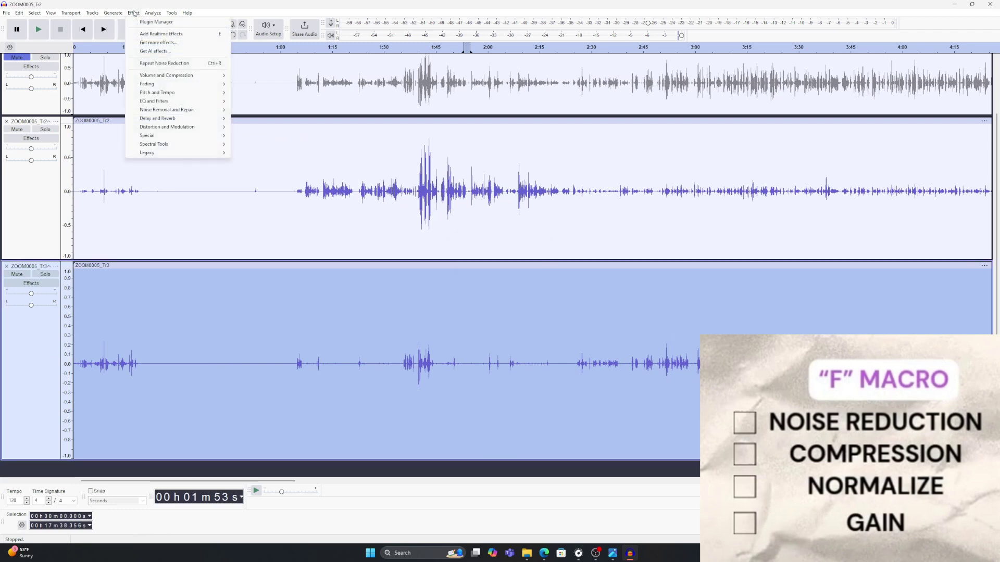
pyautogui.moveTo(197, 77)
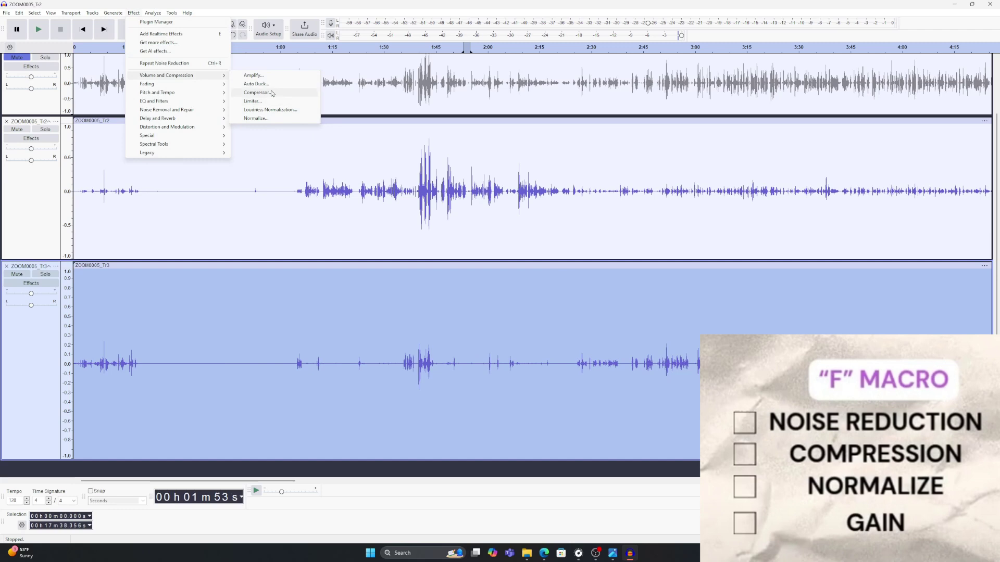
pyautogui.moveTo(209, 153)
pyautogui.click(263, 161)
pyautogui.click(564, 367)
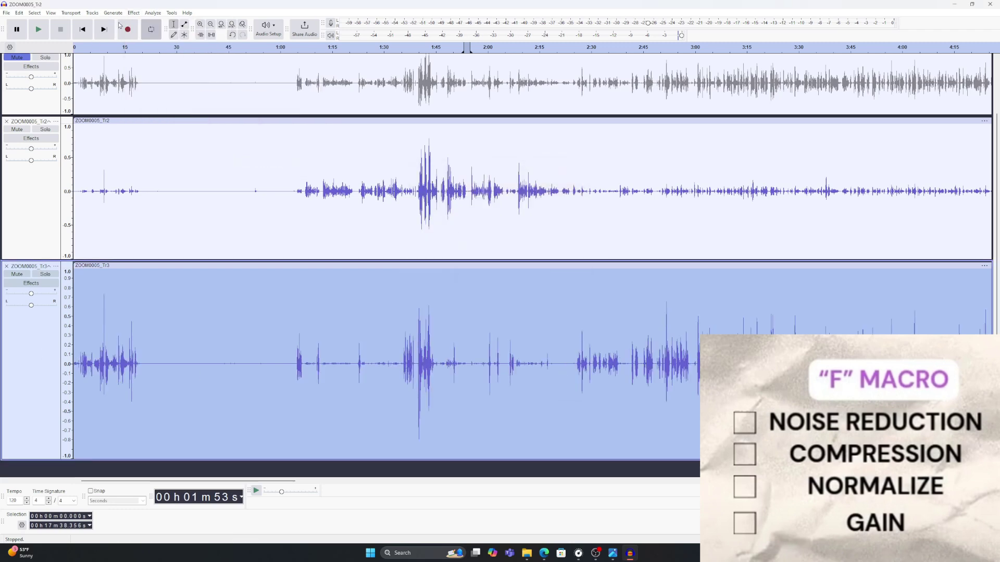
# Normalize ZOOM0005_Tr3 to a peak amplitude of -1.0 dB with DC offset removal
pyautogui.click(134, 12)
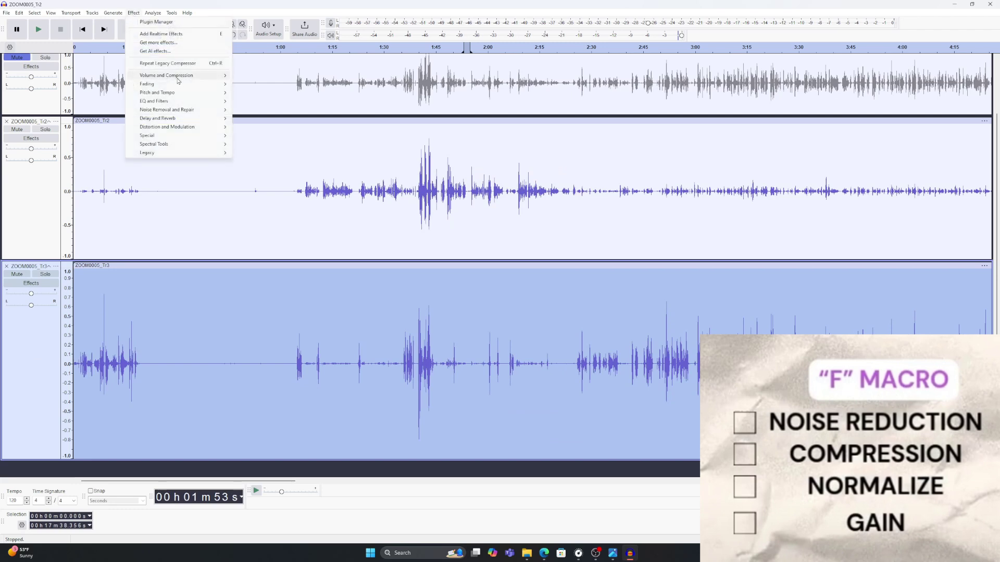
pyautogui.moveTo(186, 80)
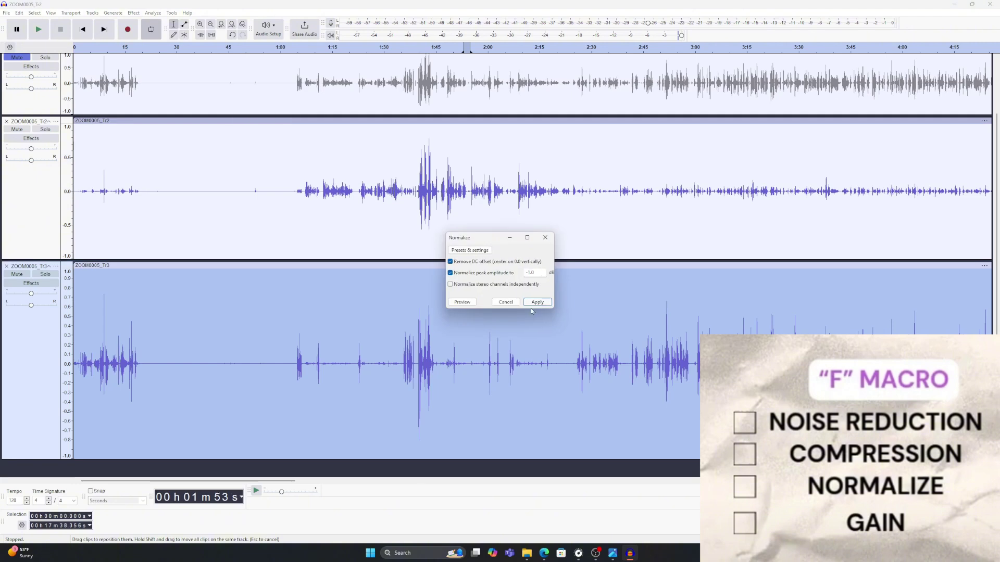
pyautogui.click(535, 302)
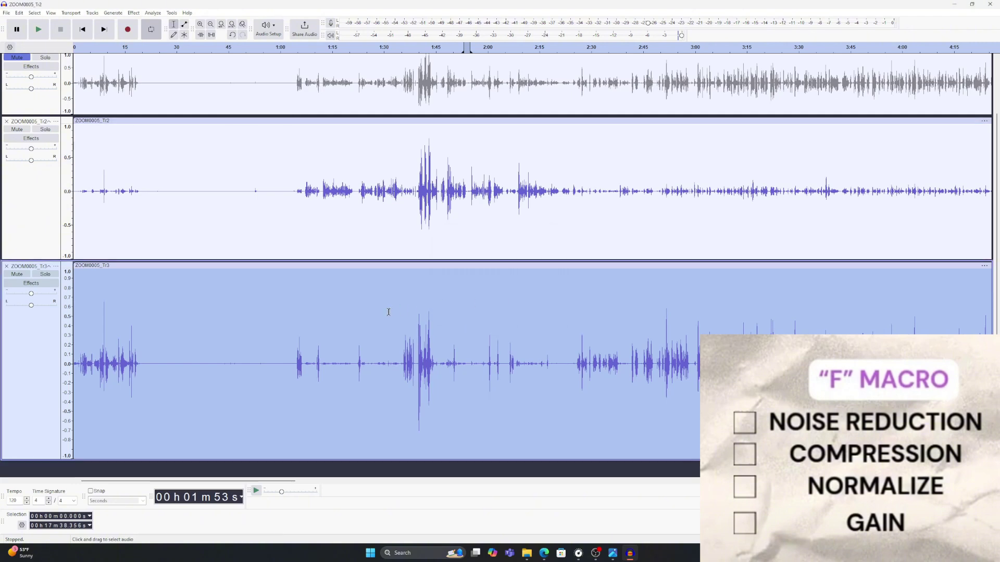
# Mix and render the processed ZOOM0005_Tr2 and ZOOM0005_Tr3 tracks into a single track
pyautogui.click(37, 218)
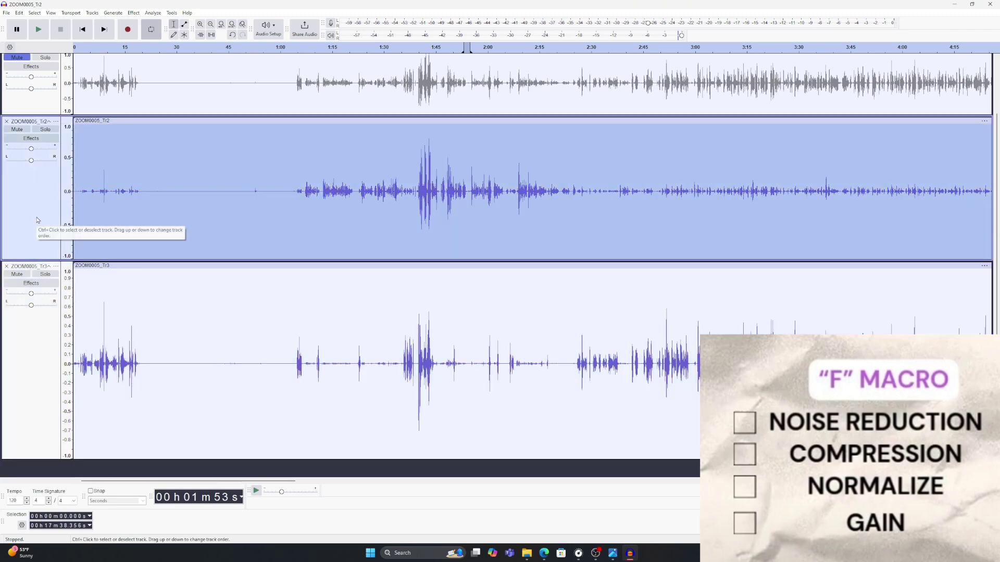
pyautogui.keyDown('ctrl'); pyautogui.click(41, 377); pyautogui.keyUp('ctrl')
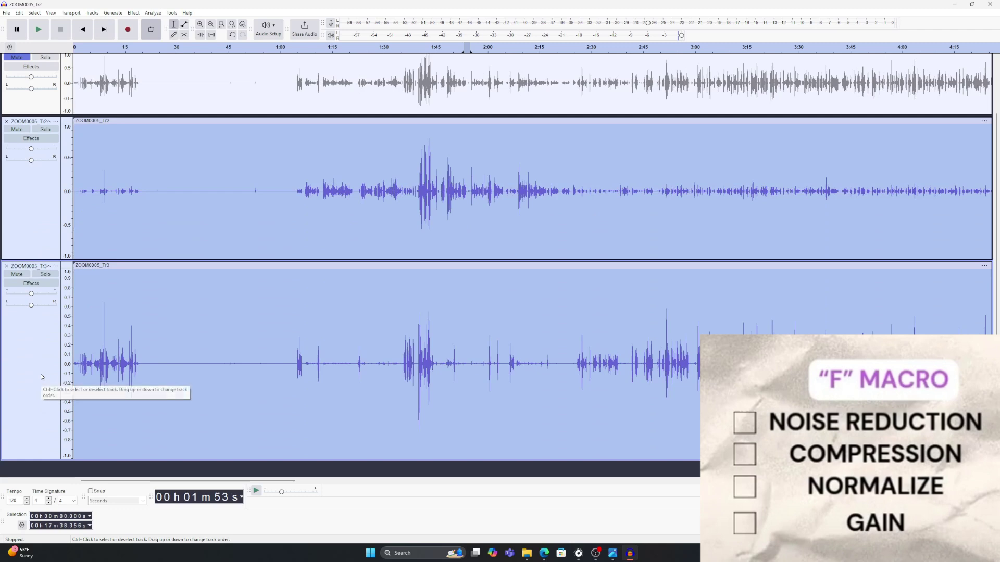
pyautogui.click(89, 14)
pyautogui.moveTo(139, 26)
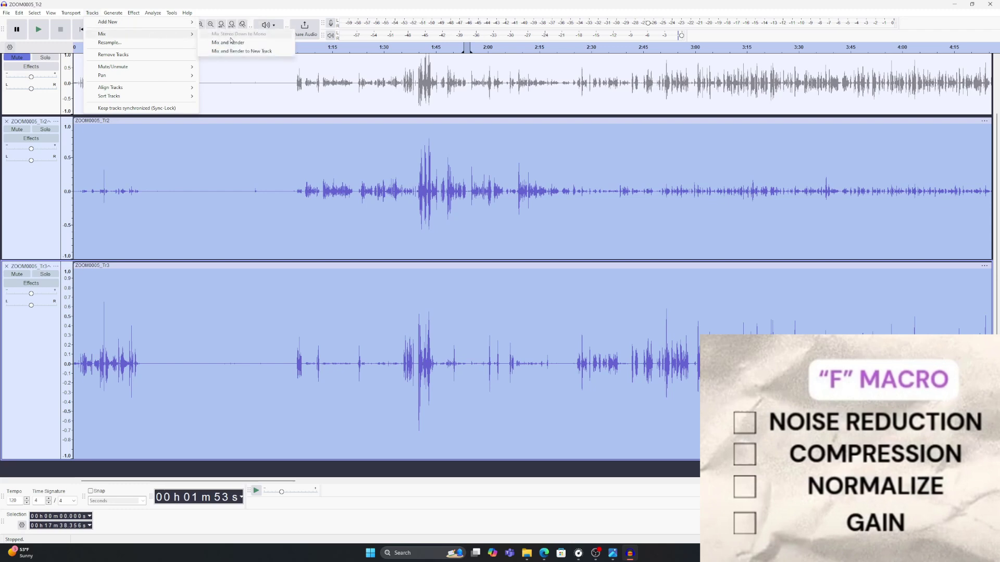
pyautogui.click(230, 42)
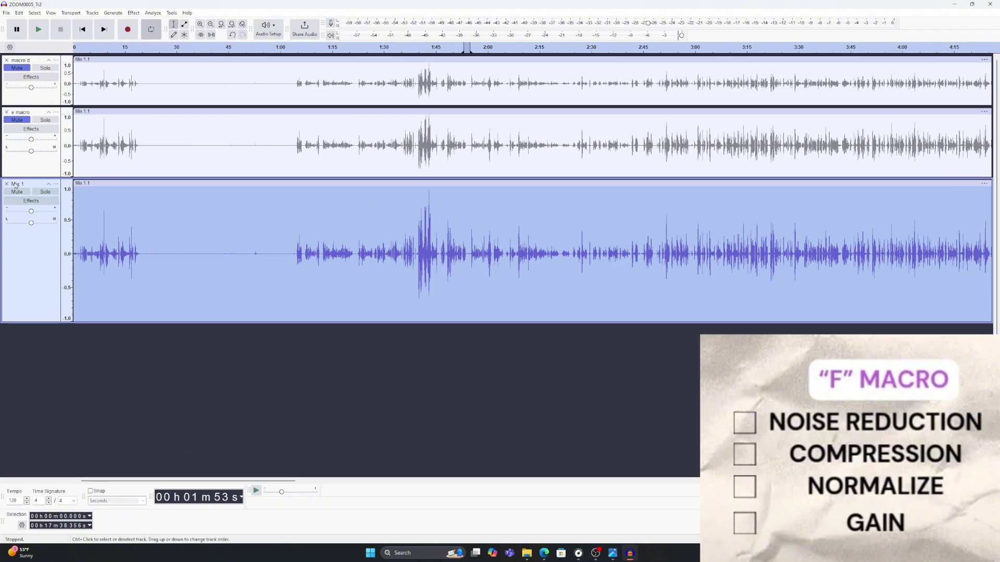
# Rename the newly rendered mix track as "macro f"
pyautogui.click(56, 184)
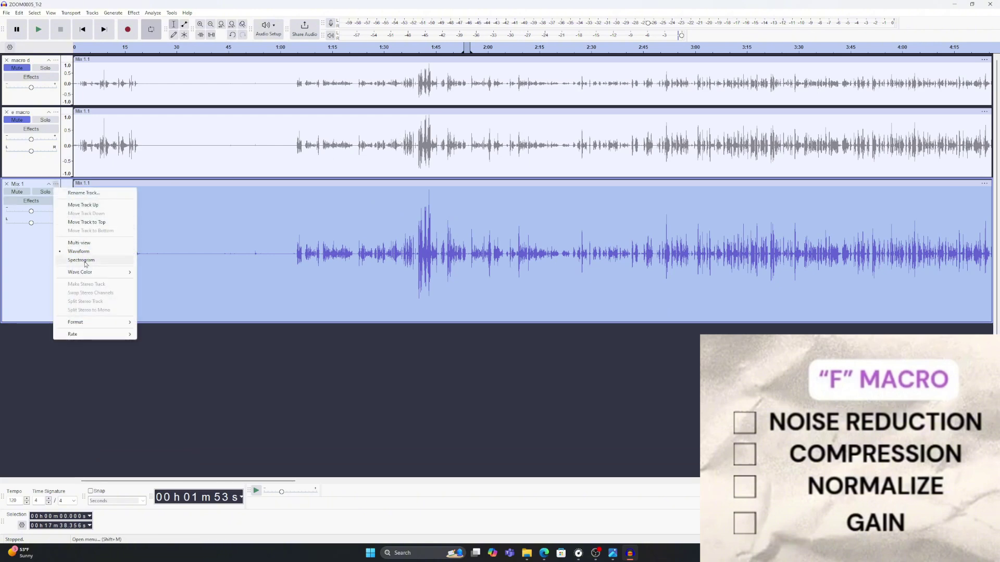
pyautogui.click(89, 193)
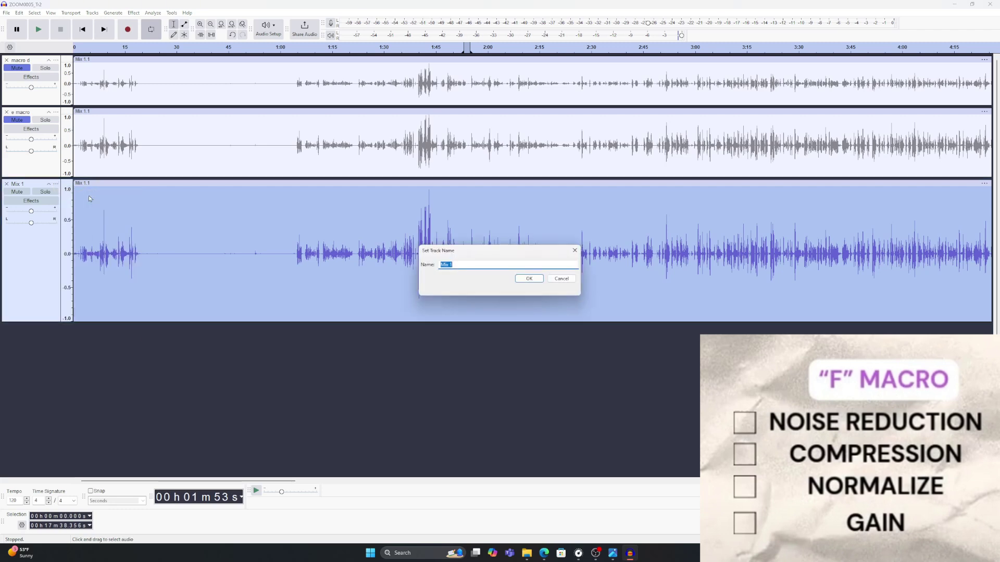
pyautogui.write('macro f')
pyautogui.press('Return')
# Reduce the height of the "macro f" track and unmute the "e macro" and "macro d" mixes
pyautogui.moveTo(185, 323); pyautogui.dragTo(184, 258)
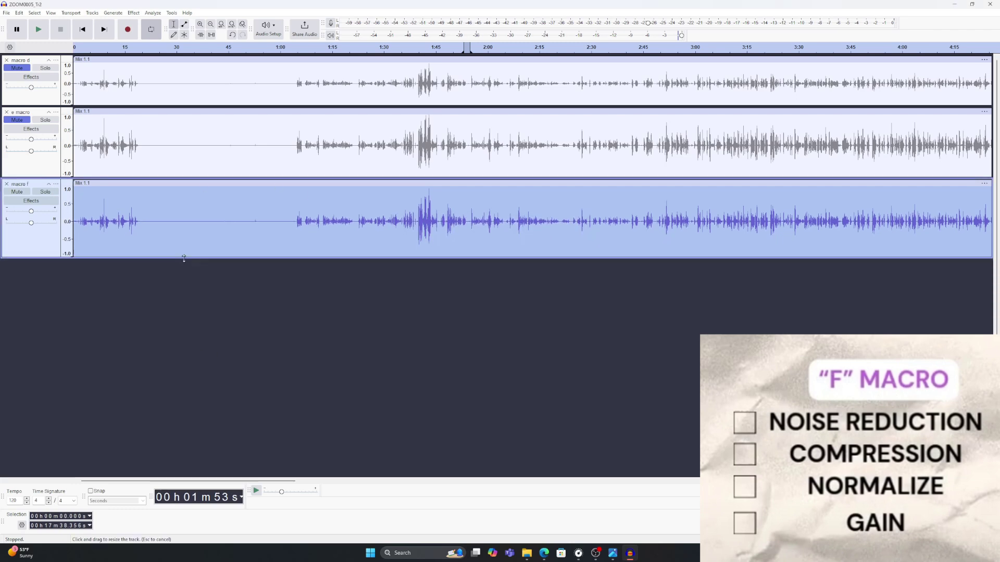
pyautogui.click(17, 120)
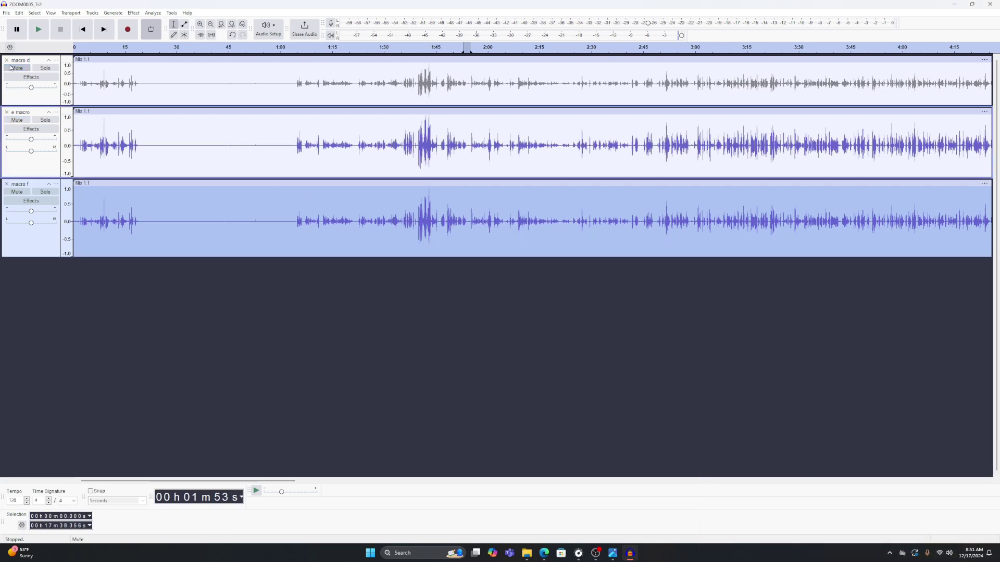
pyautogui.click(12, 67)
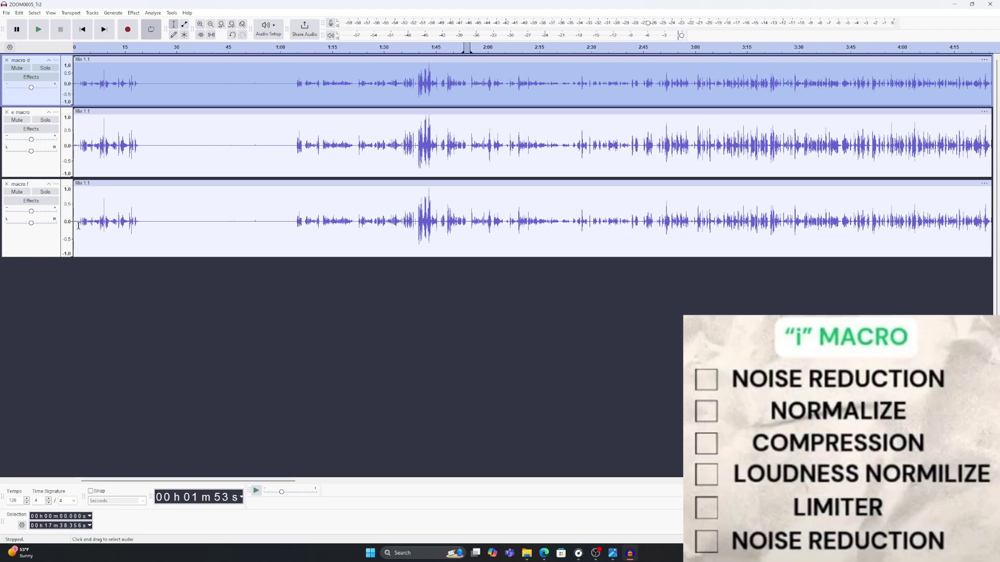
# Capture a Noise Reduction profile from the reimported ZOOM0005_Tr2 track's silent stretch between about 20 and 49 seconds
pyautogui.moveTo(37, 353); pyautogui.dragTo(257, 353)
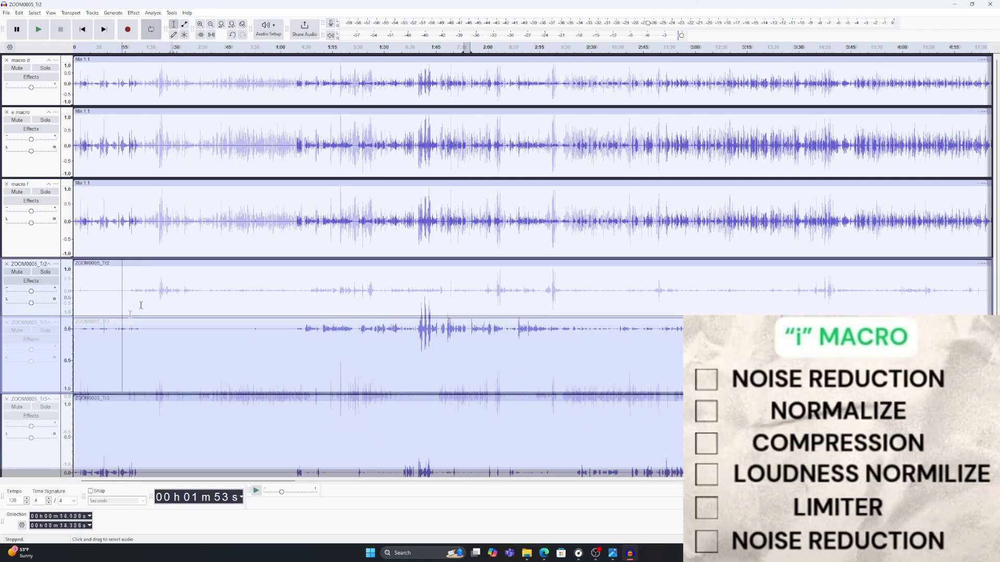
pyautogui.moveTo(141, 305); pyautogui.dragTo(243, 308)
pyautogui.click(133, 13)
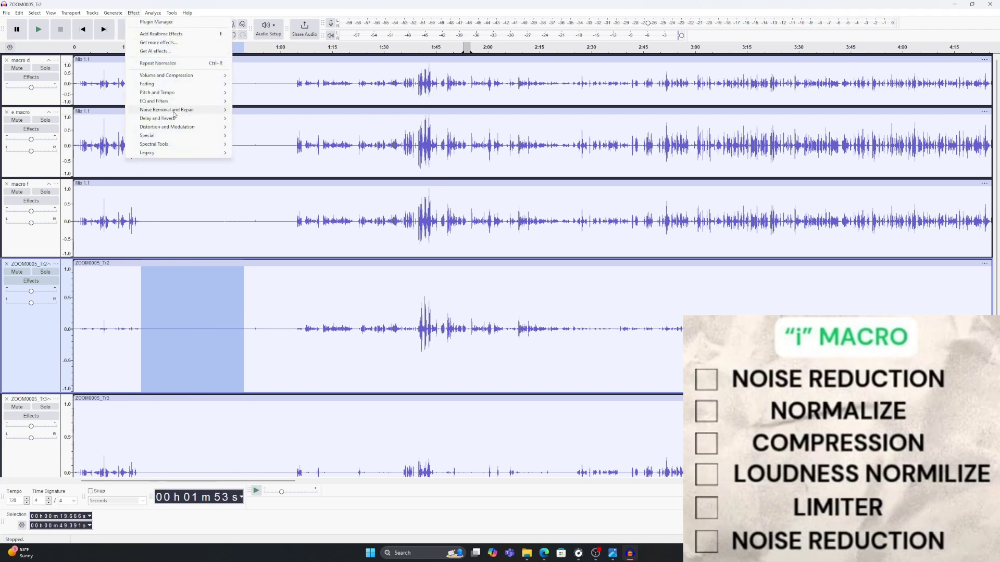
pyautogui.moveTo(176, 115)
pyautogui.click(263, 136)
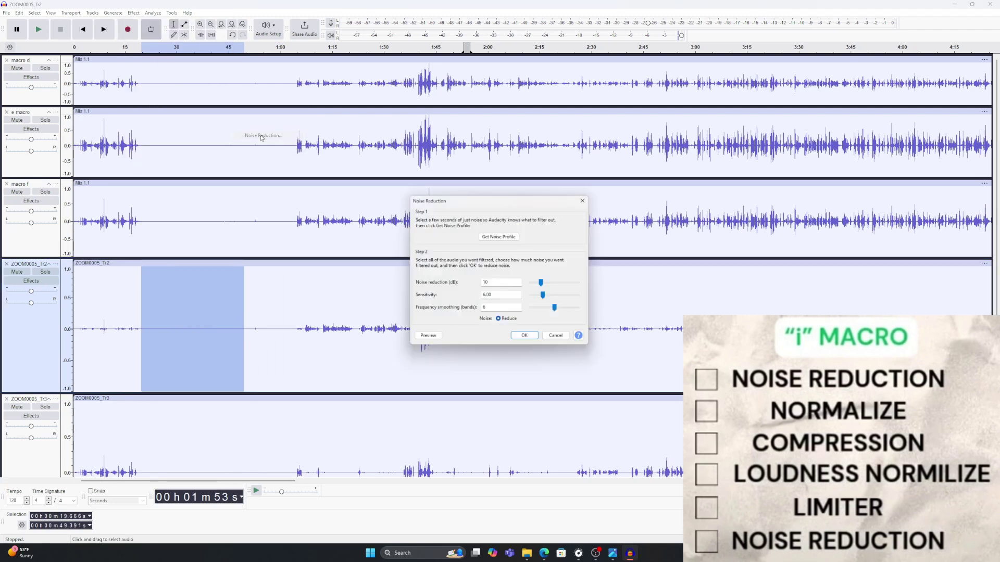
pyautogui.click(508, 235)
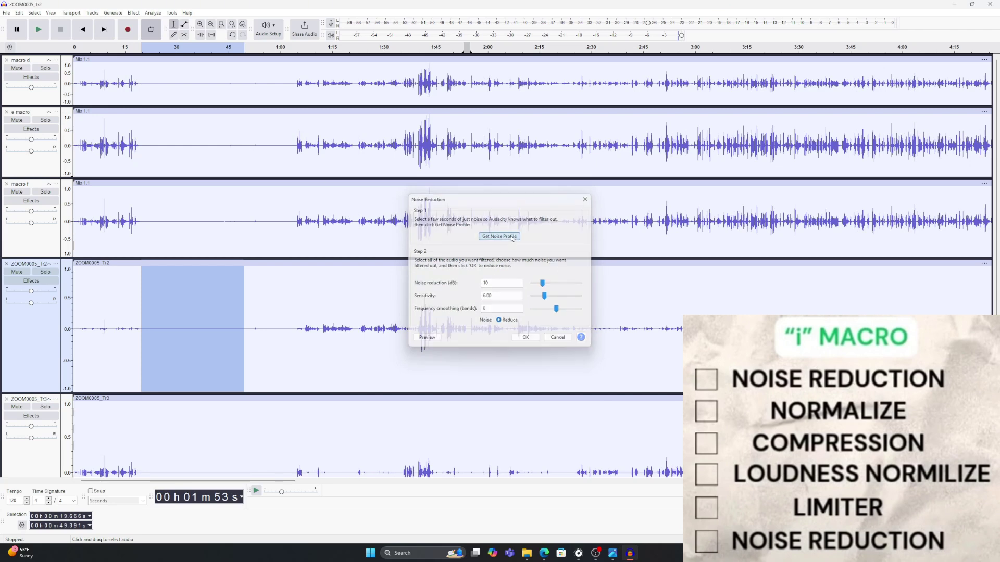
# Apply Noise Reduction to the entire reimported ZOOM0005_Tr2 track with 10 dB reduction, sensitivity 6.00 and 6 smoothing bands
pyautogui.click(50, 346)
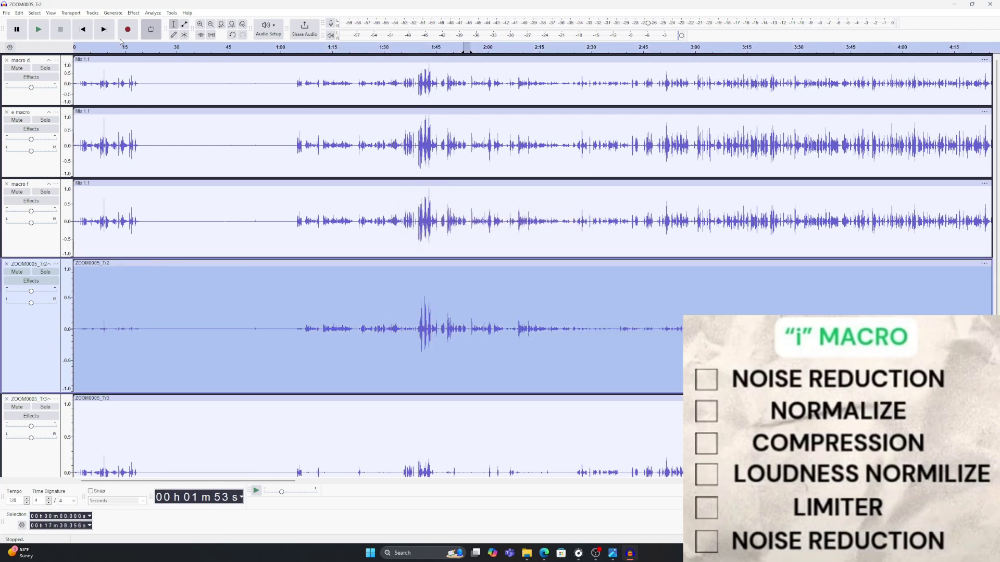
pyautogui.click(134, 13)
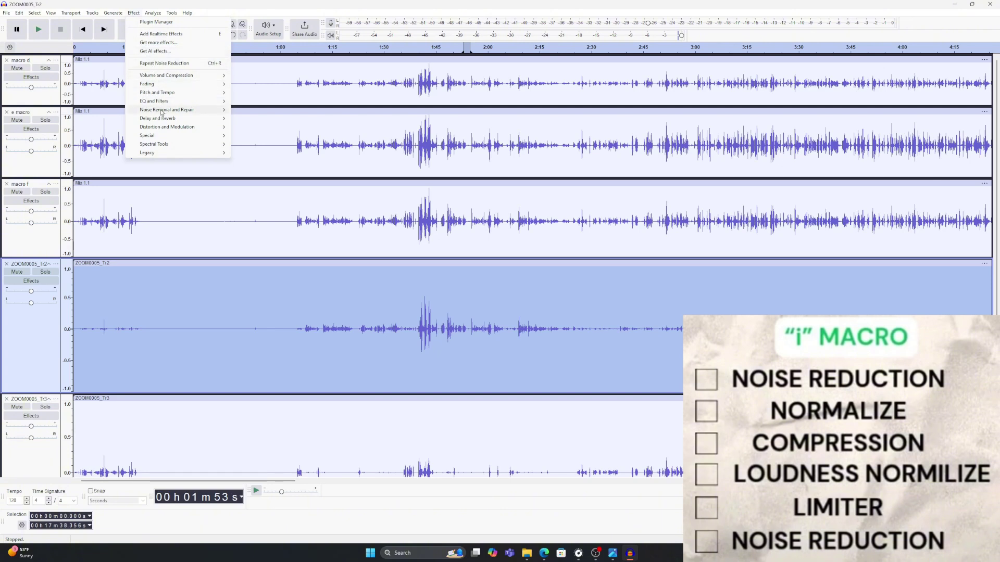
pyautogui.moveTo(162, 111)
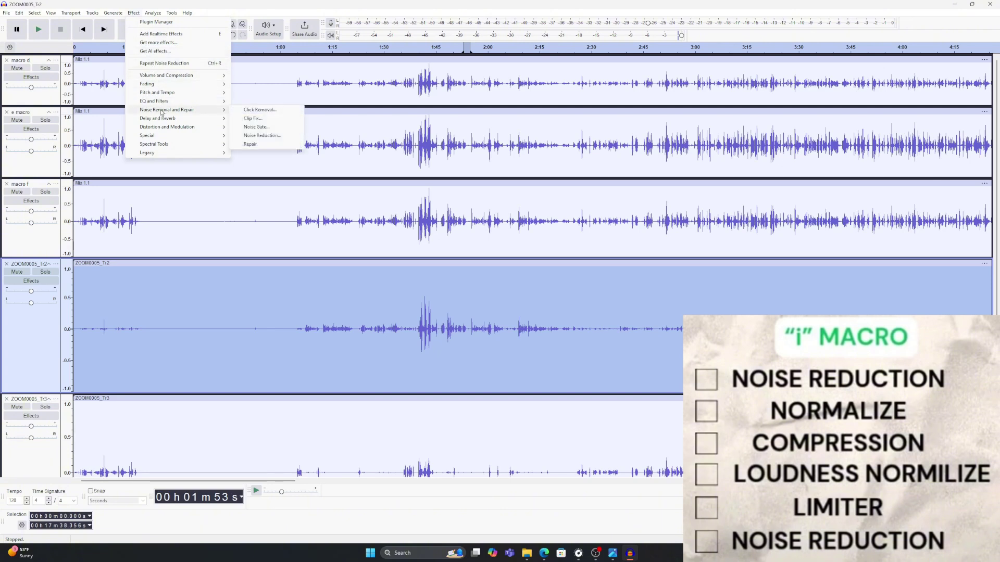
pyautogui.click(268, 136)
pyautogui.click(521, 341)
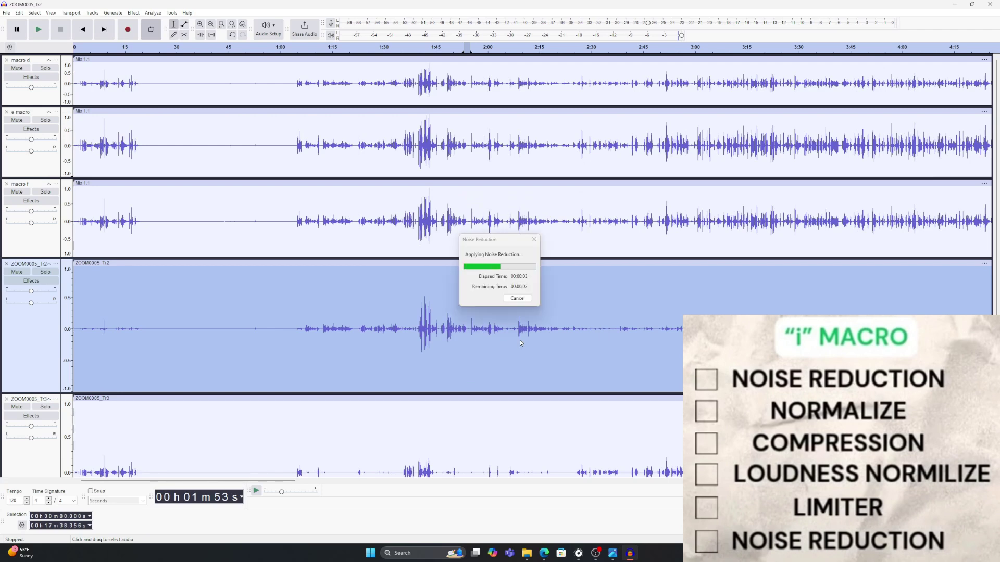
# Normalize the entire noise-reduced ZOOM0005_Tr2 track with the current Normalize settings
pyautogui.click(134, 13)
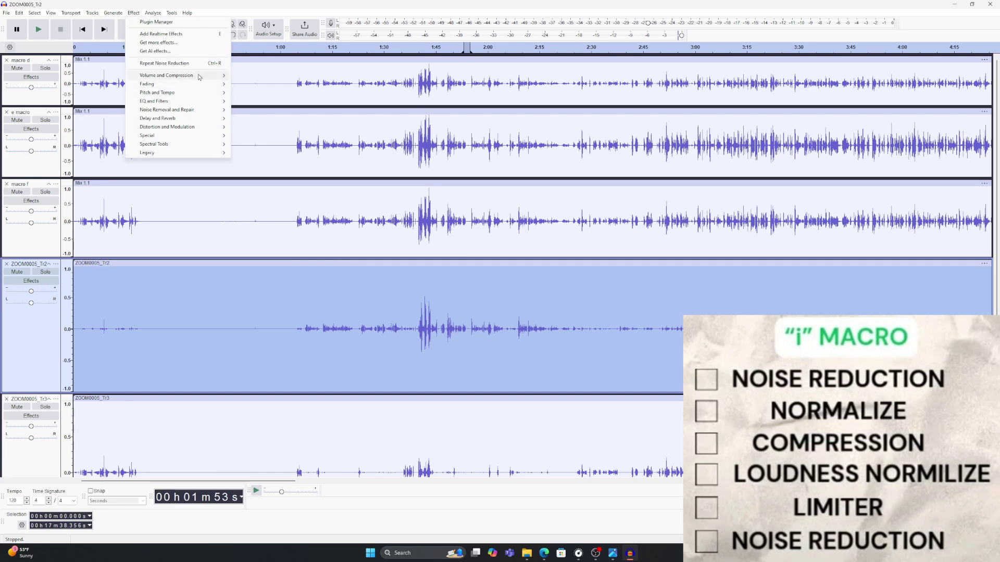
pyautogui.moveTo(199, 77)
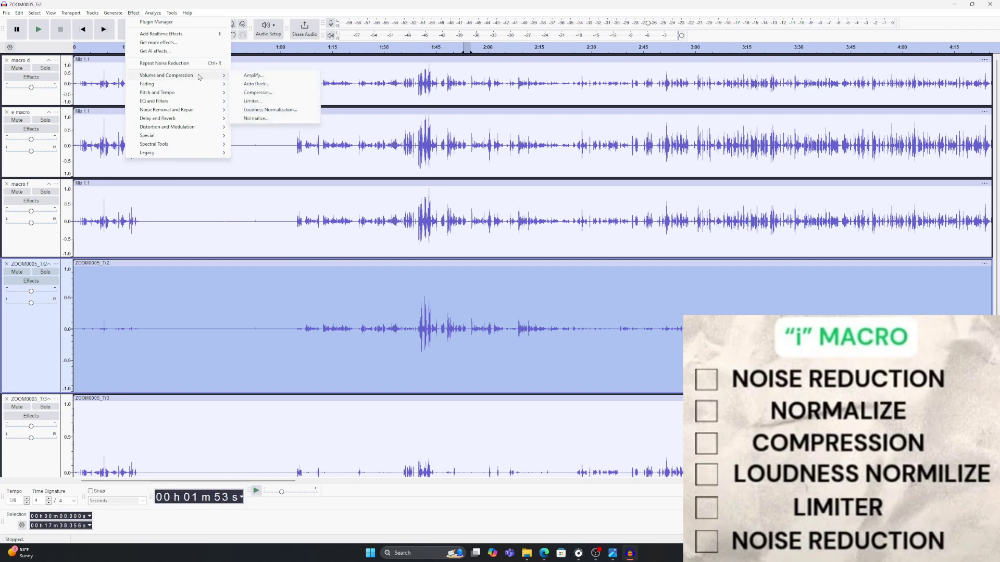
pyautogui.click(256, 118)
pyautogui.click(537, 303)
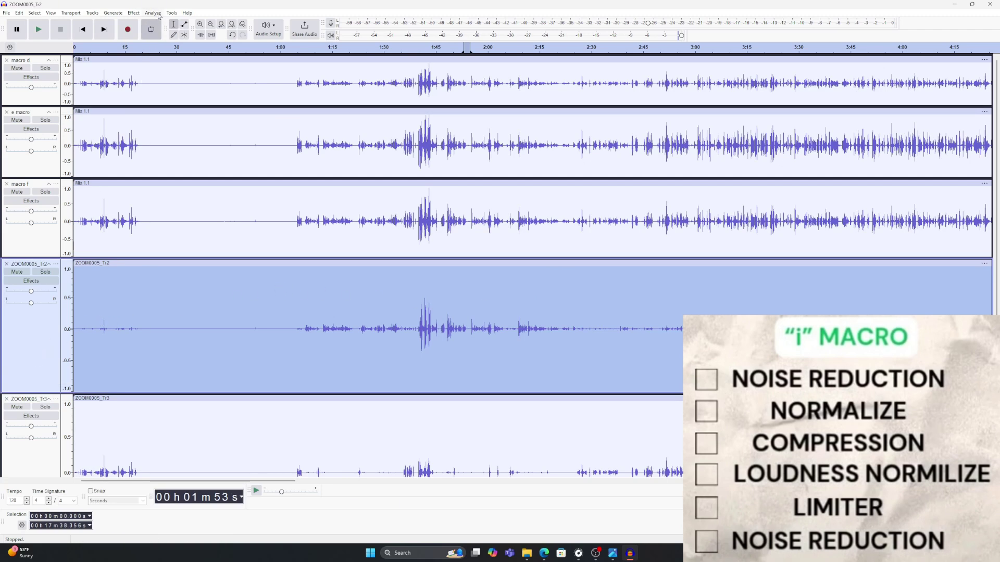
# Apply the Legacy Compressor to the entire ZOOM0005_Tr2 track with its current settings
pyautogui.click(135, 13)
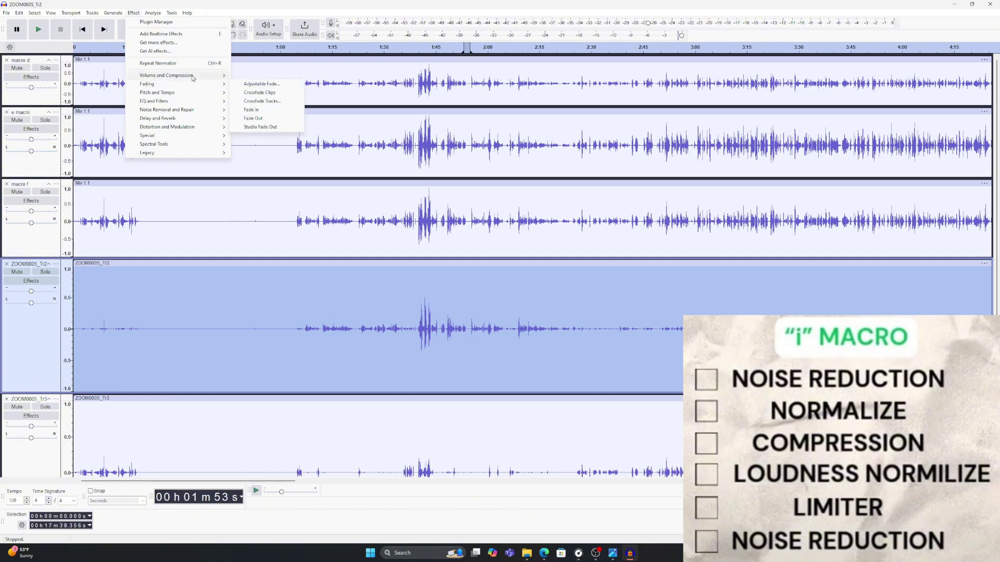
pyautogui.moveTo(183, 156)
pyautogui.click(270, 162)
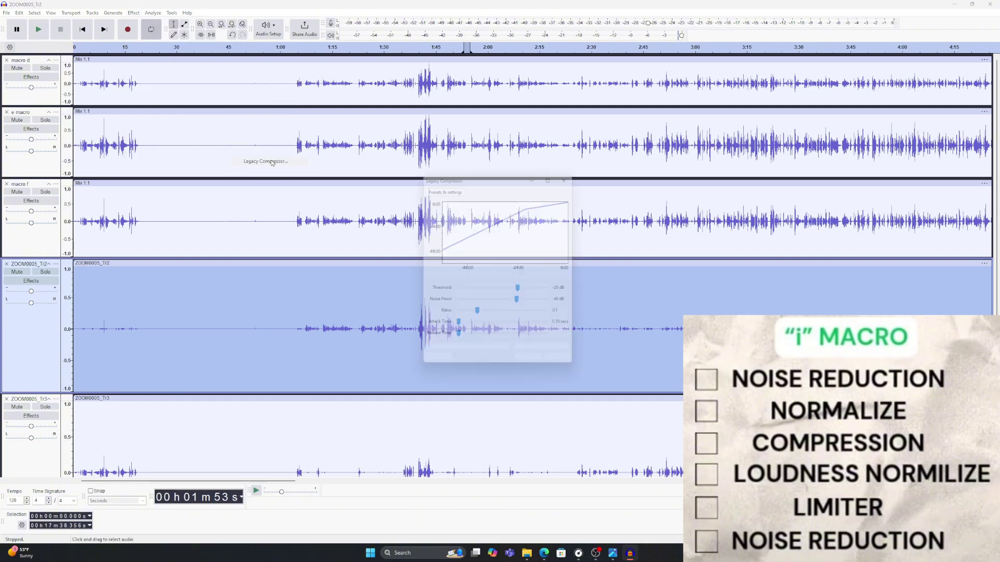
pyautogui.click(562, 367)
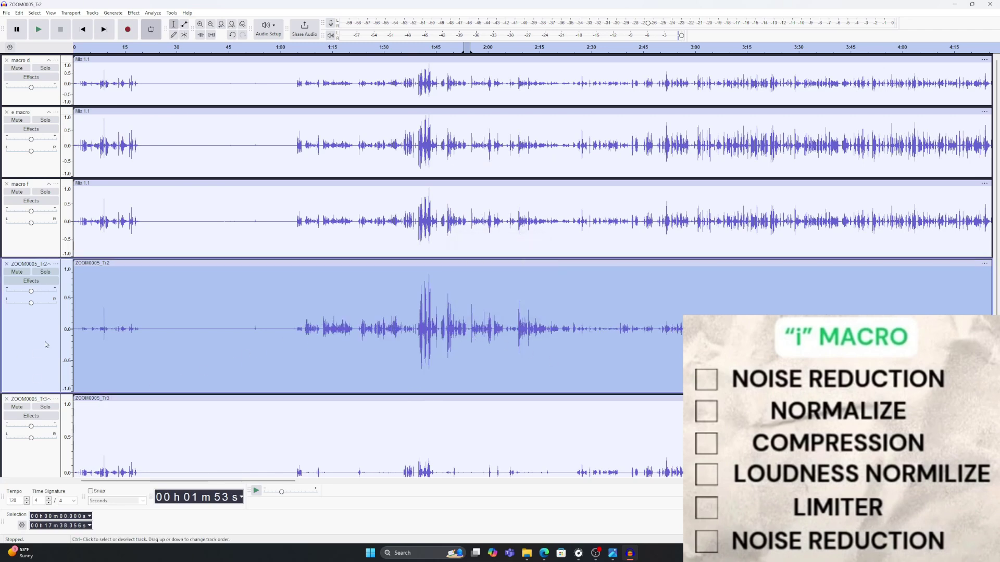
# Apply Loudness Normalization to the ZOOM0005_Tr2 track with perceived loudness set to -14.0 LUFS and mono treated as dual-mono
pyautogui.click(134, 12)
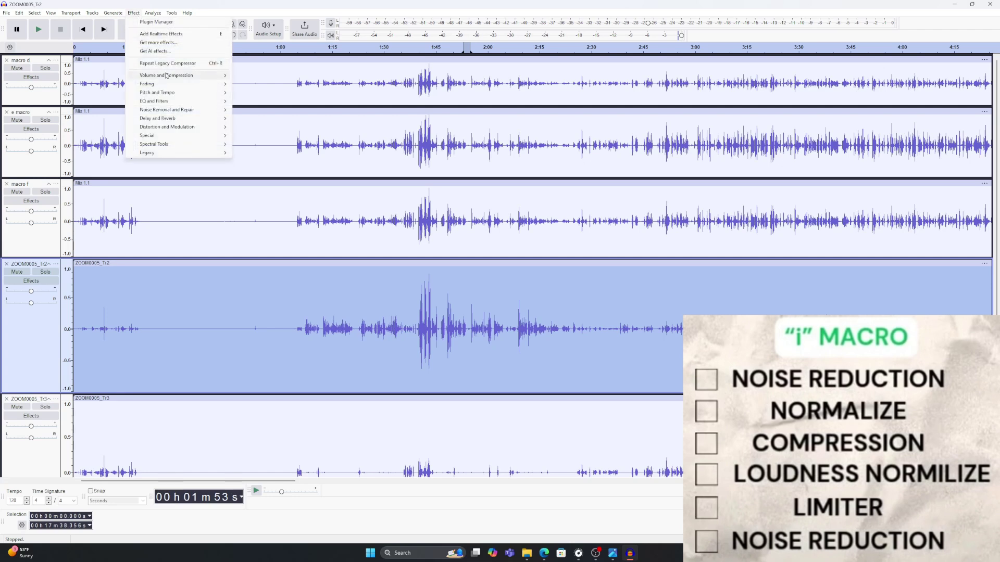
pyautogui.moveTo(180, 76)
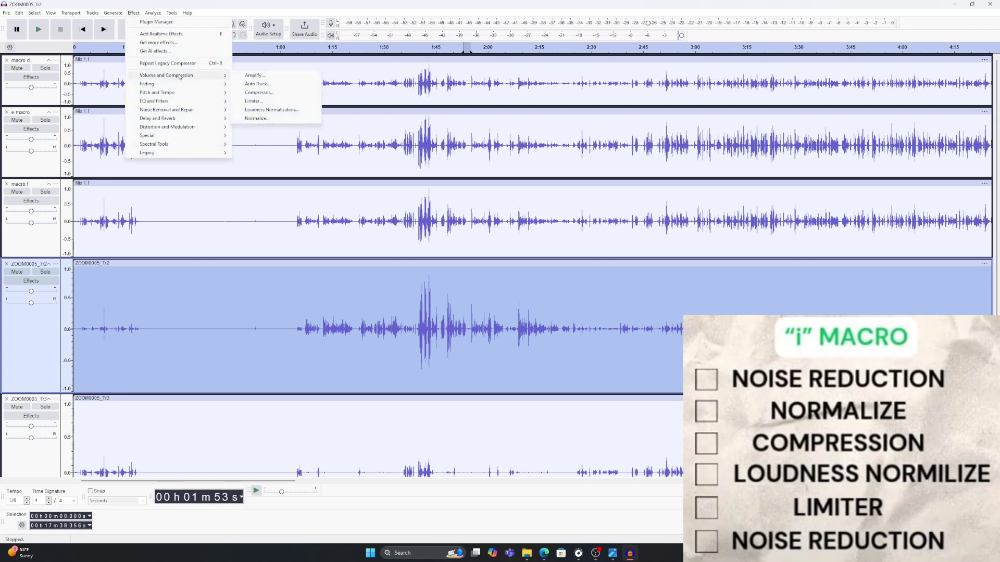
pyautogui.click(276, 110)
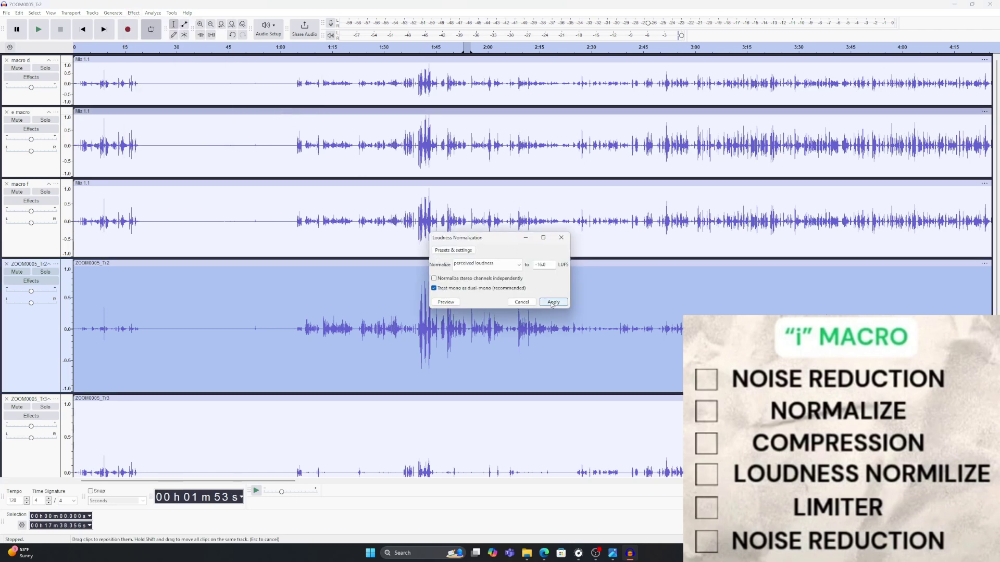
pyautogui.click(543, 266)
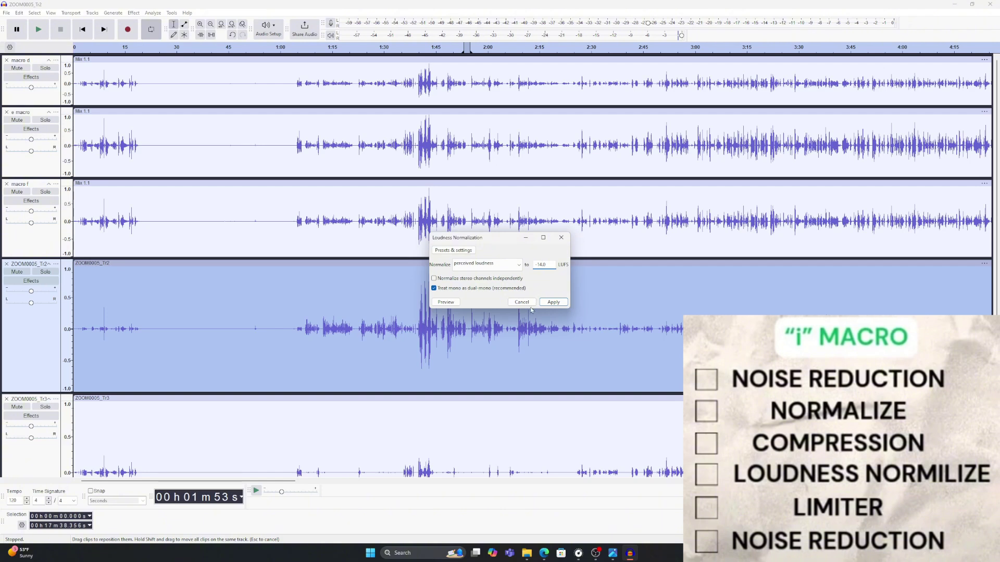
pyautogui.click(553, 304)
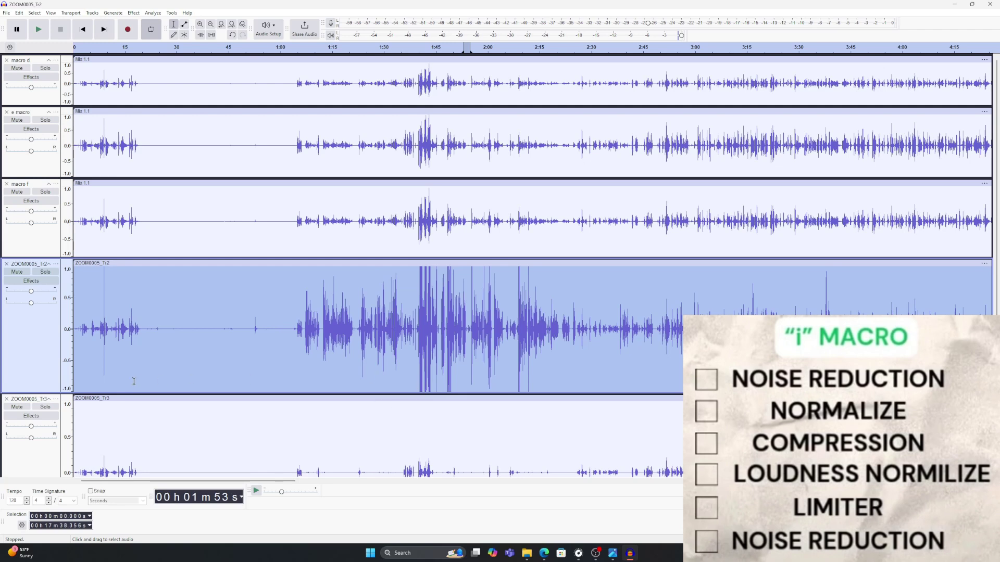
# Apply the Legacy Limiter to the ZOOM0005_Tr2 track as a Hard Limit to -1.00 dB with 10.00 ms hold and no make-up gain
pyautogui.click(134, 13)
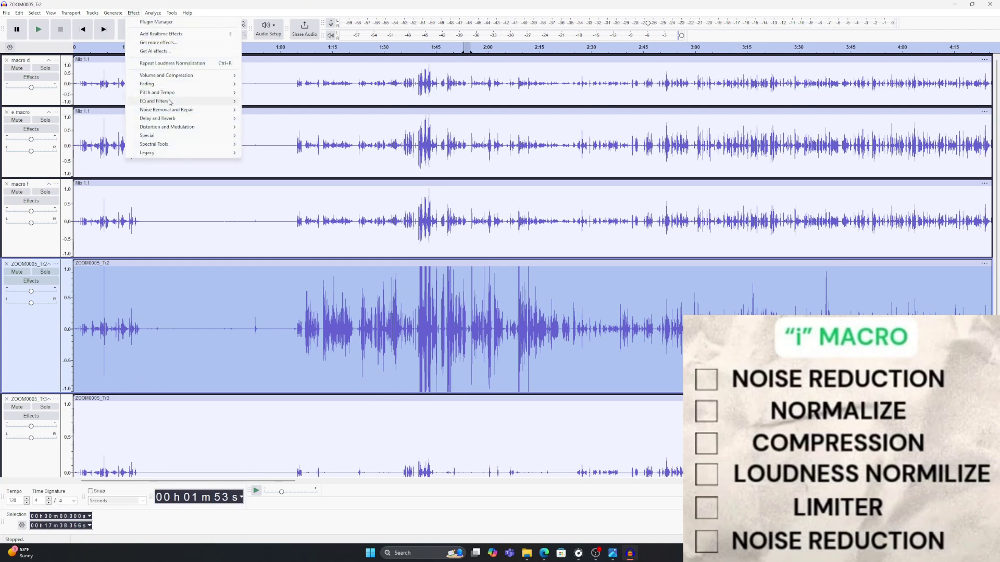
pyautogui.moveTo(191, 155)
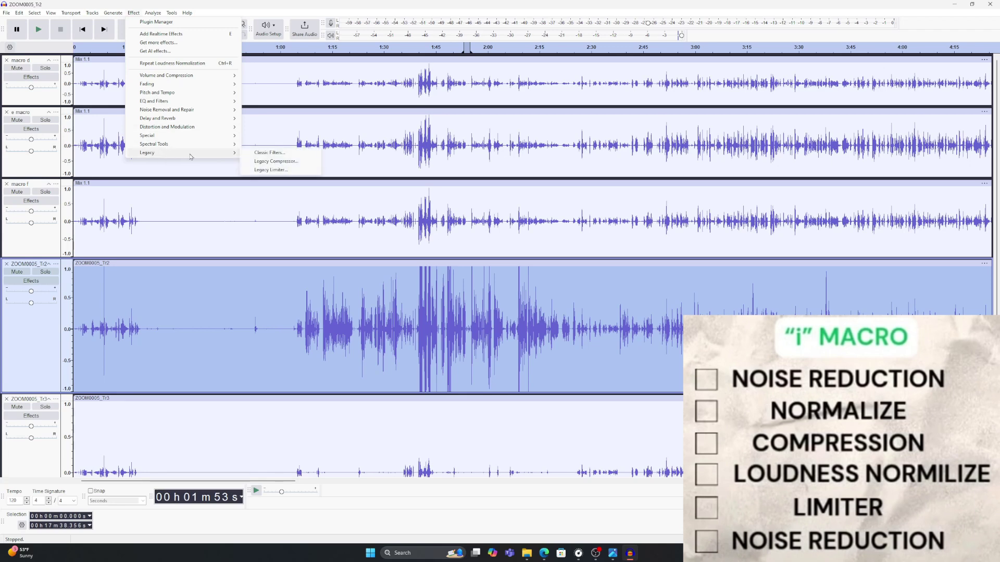
pyautogui.click(271, 170)
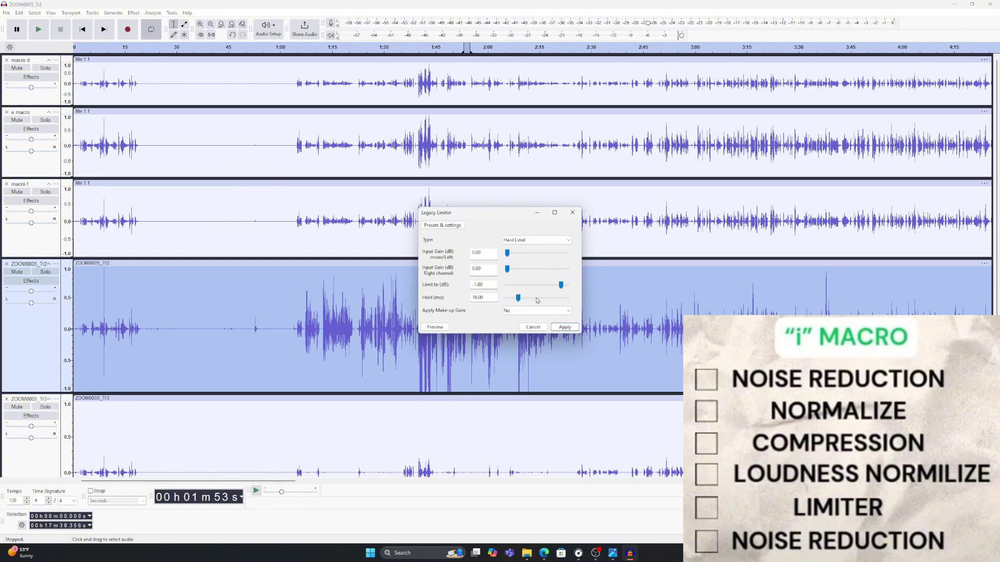
pyautogui.click(562, 328)
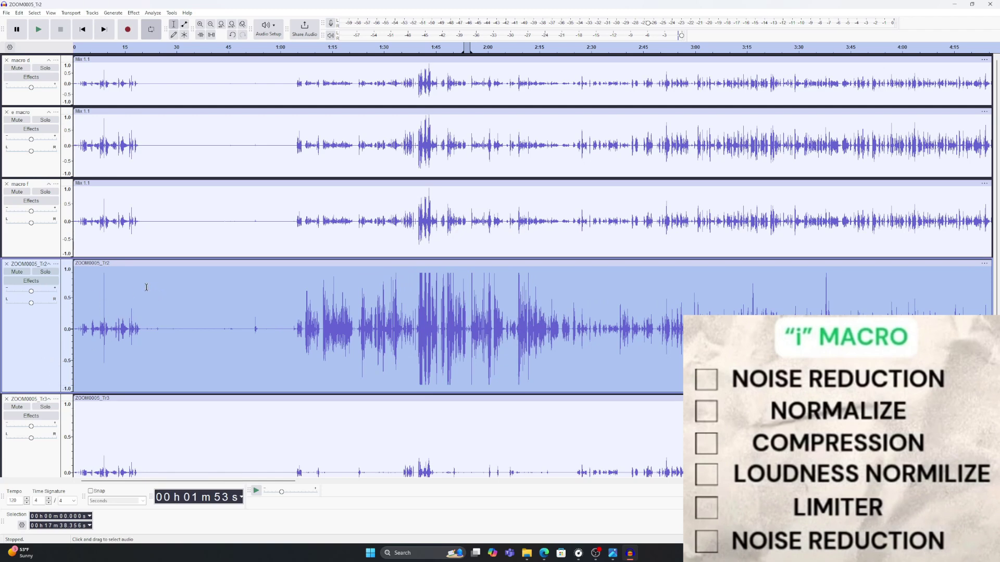
# Capture a fresh Noise Reduction profile from the limited ZOOM0005_Tr2 track's silent stretch between about 21 and 49 seconds
pyautogui.moveTo(146, 287); pyautogui.dragTo(241, 300)
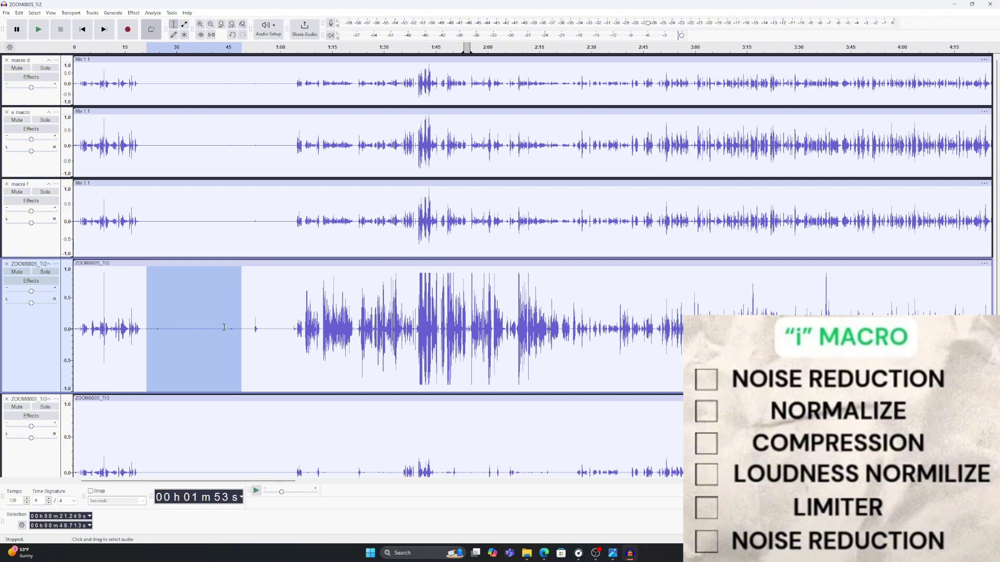
pyautogui.click(134, 14)
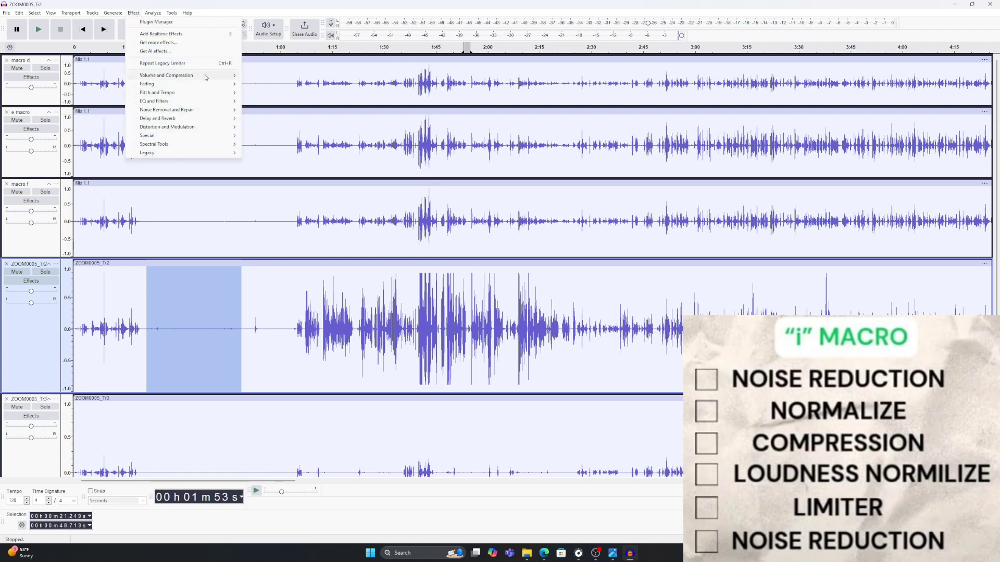
pyautogui.moveTo(224, 110)
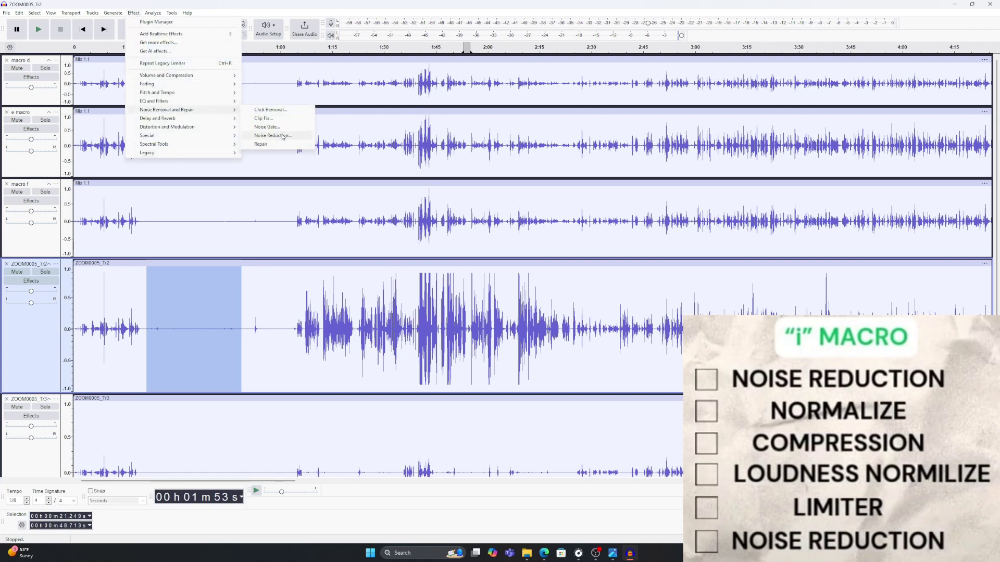
pyautogui.click(283, 137)
pyautogui.click(498, 238)
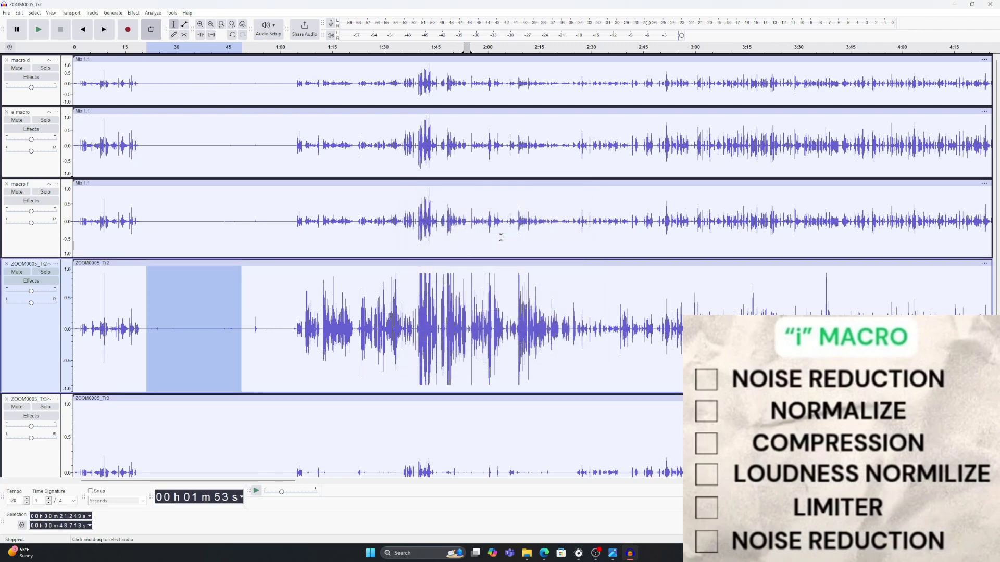
# Apply a second Noise Reduction pass to the entire ZOOM0005_Tr2 track with 10 dB reduction, sensitivity 6.00 and 6 smoothing bands
pyautogui.doubleClick(80, 365)
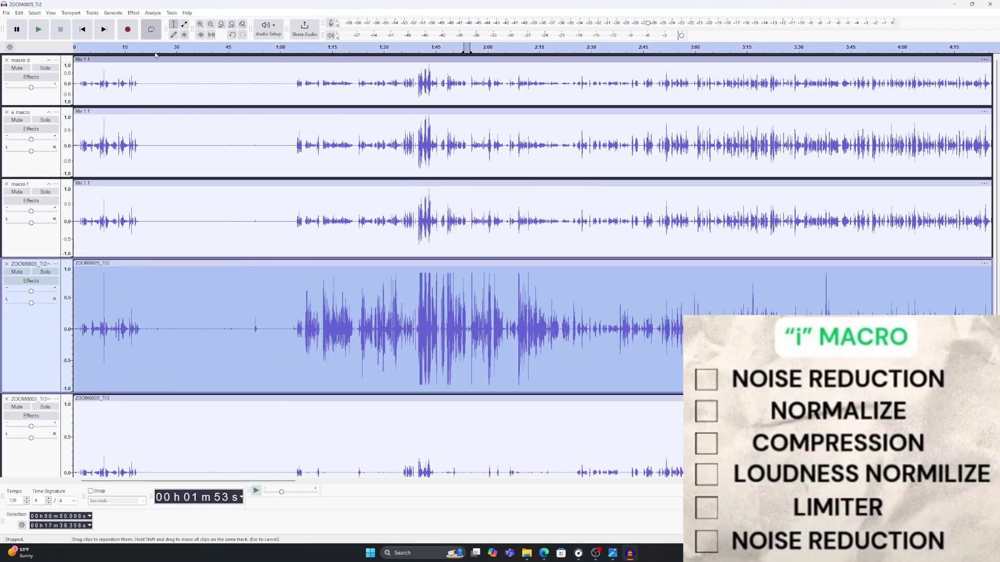
pyautogui.click(138, 14)
pyautogui.moveTo(218, 110)
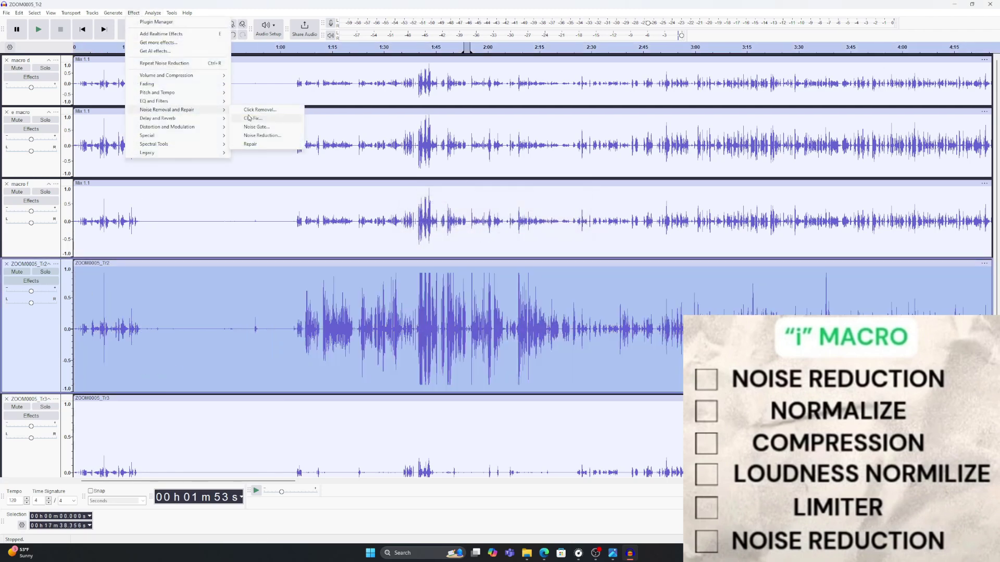
pyautogui.click(278, 138)
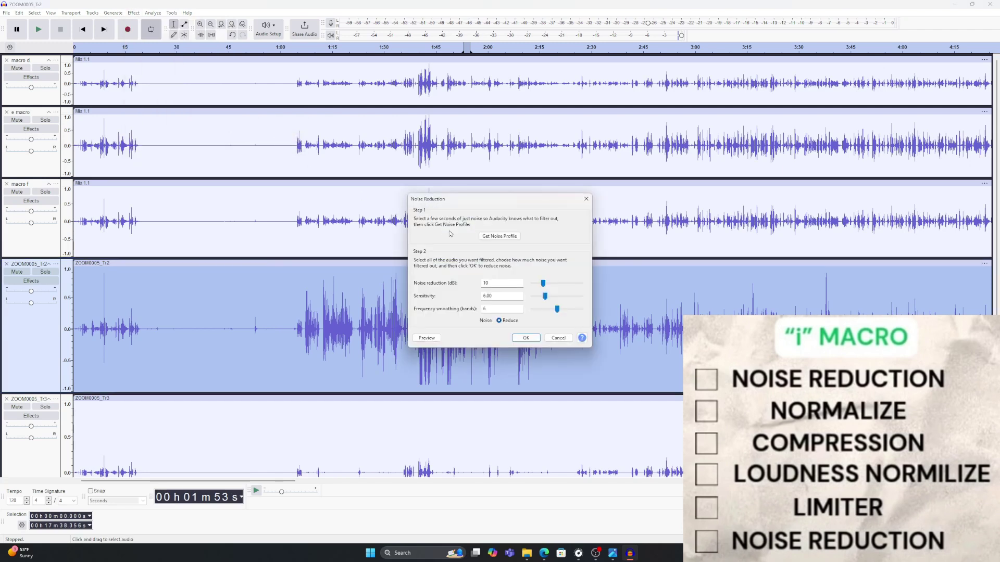
pyautogui.click(525, 337)
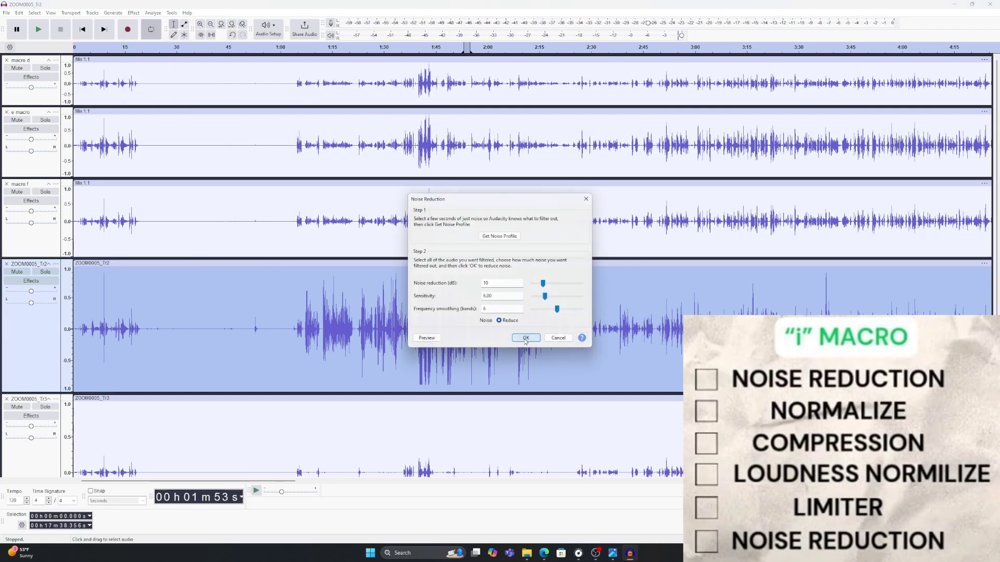
# Capture a Noise Reduction profile from the reimported ZOOM0005_Tr3 track's silent stretch between about 21 and 58 seconds
pyautogui.scroll(-2, 275, 326)
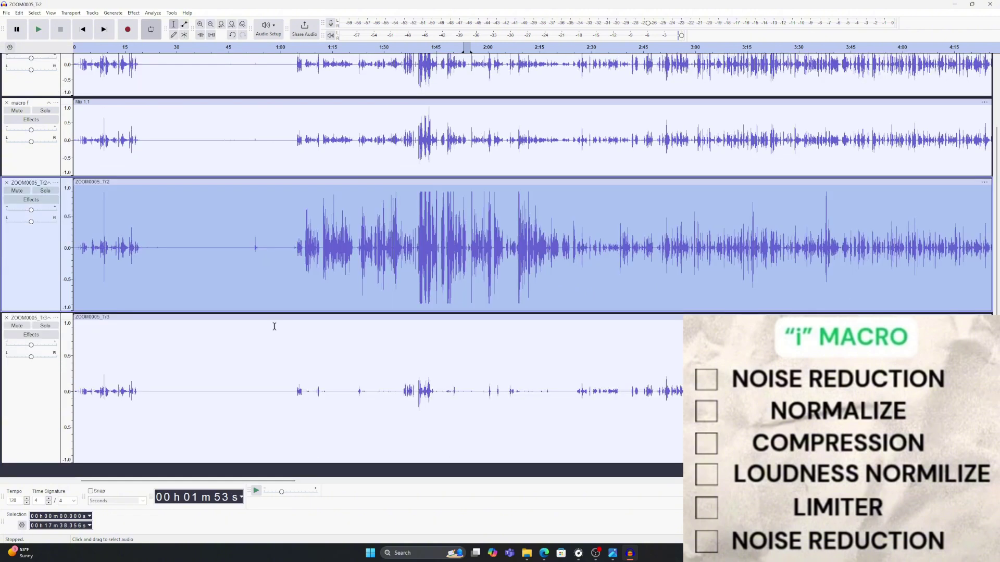
pyautogui.click(40, 416)
pyautogui.moveTo(144, 365); pyautogui.dragTo(272, 369)
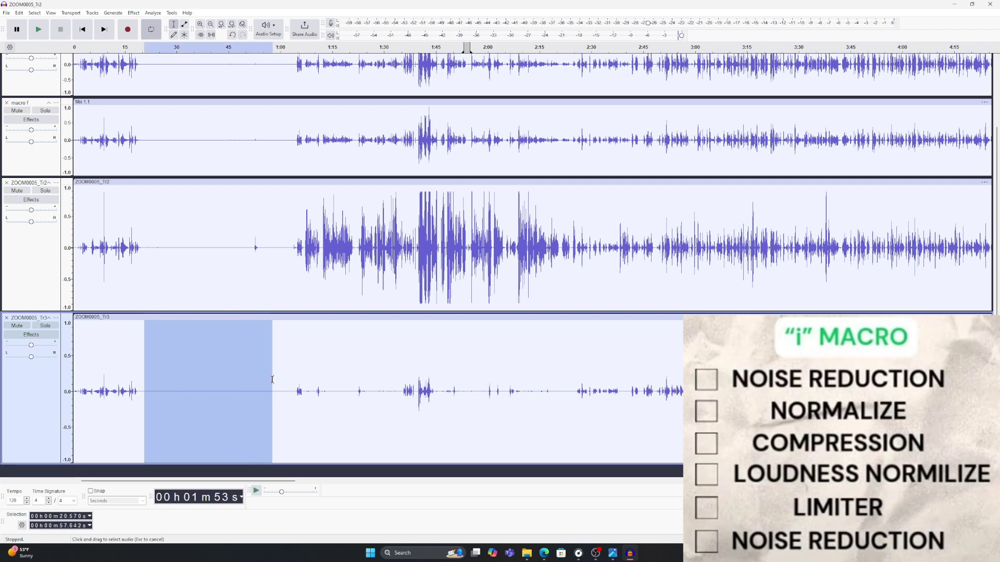
pyautogui.click(137, 13)
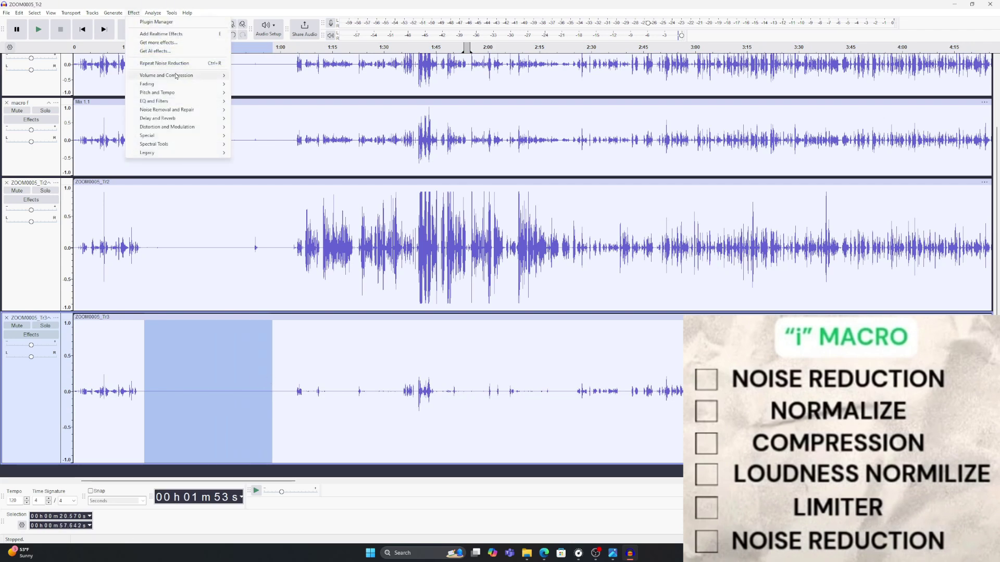
pyautogui.moveTo(184, 79)
pyautogui.moveTo(167, 110)
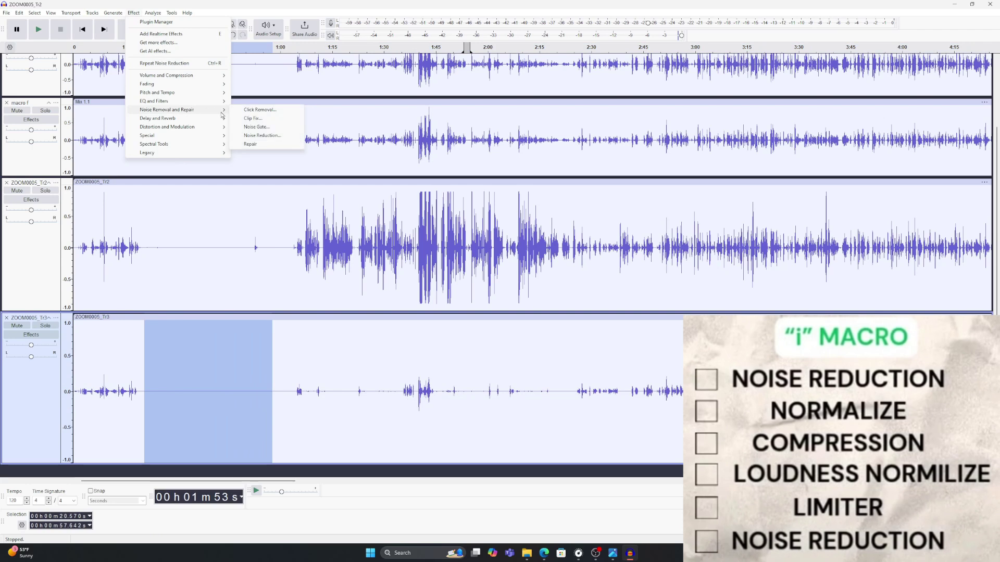
pyautogui.click(257, 127)
pyautogui.click(486, 235)
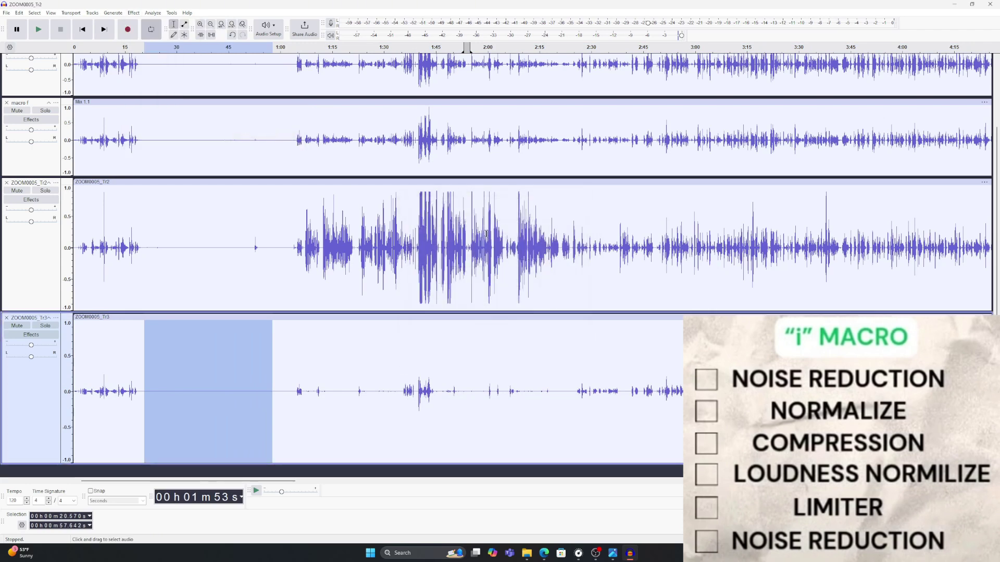
# Apply Noise Reduction to the entire reimported ZOOM0005_Tr3 track with 10 dB reduction, sensitivity 6.00 and 6 smoothing bands
pyautogui.click(39, 410)
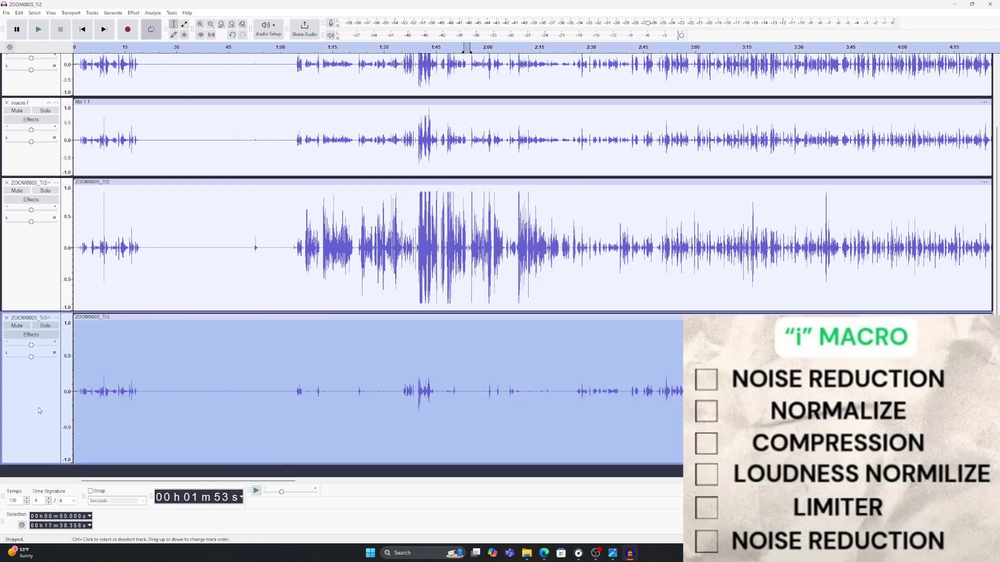
pyautogui.click(133, 13)
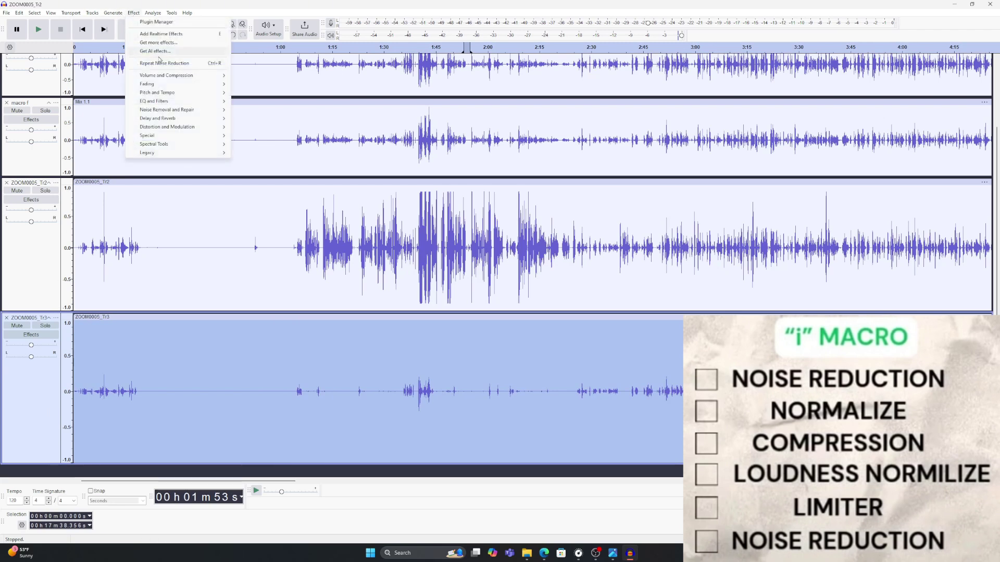
pyautogui.moveTo(182, 110)
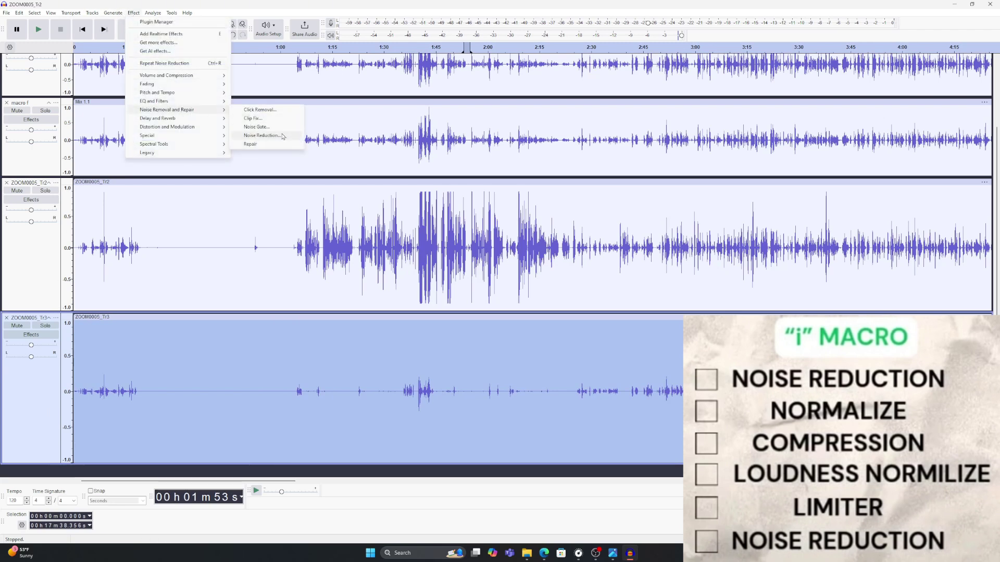
pyautogui.click(261, 136)
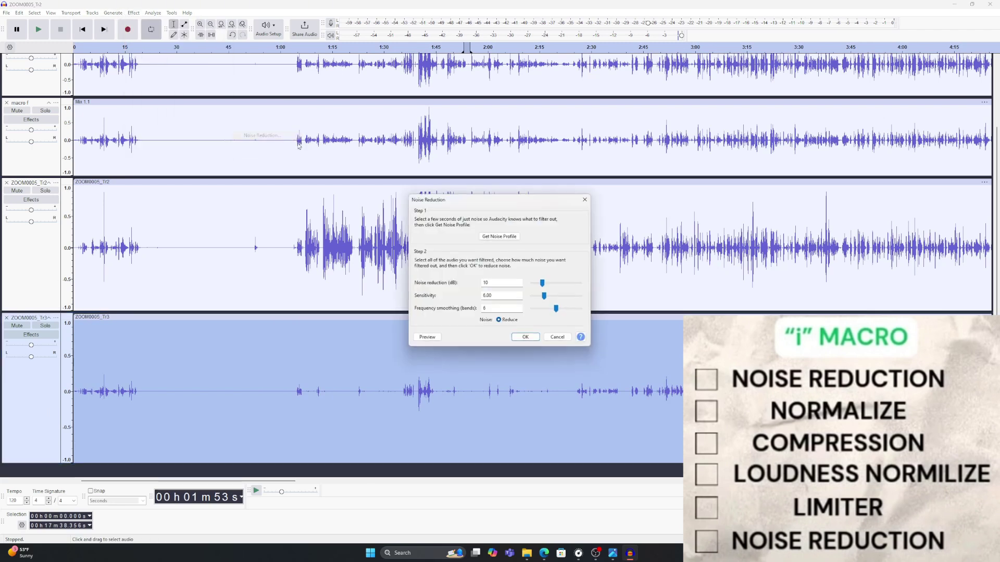
pyautogui.click(526, 338)
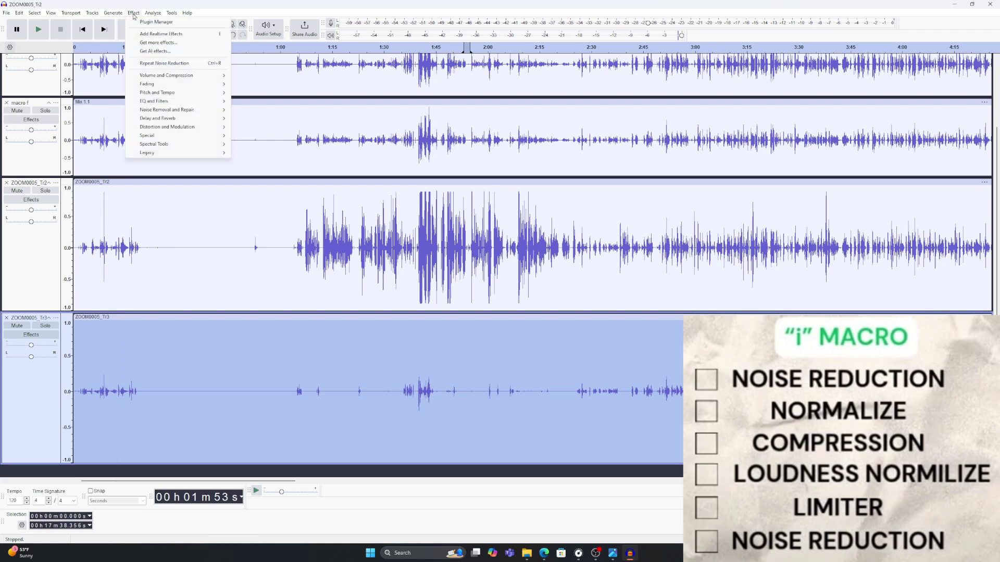
# Normalize the entire noise-reduced ZOOM0005_Tr3 track with the current Normalize settings
pyautogui.moveTo(206, 78)
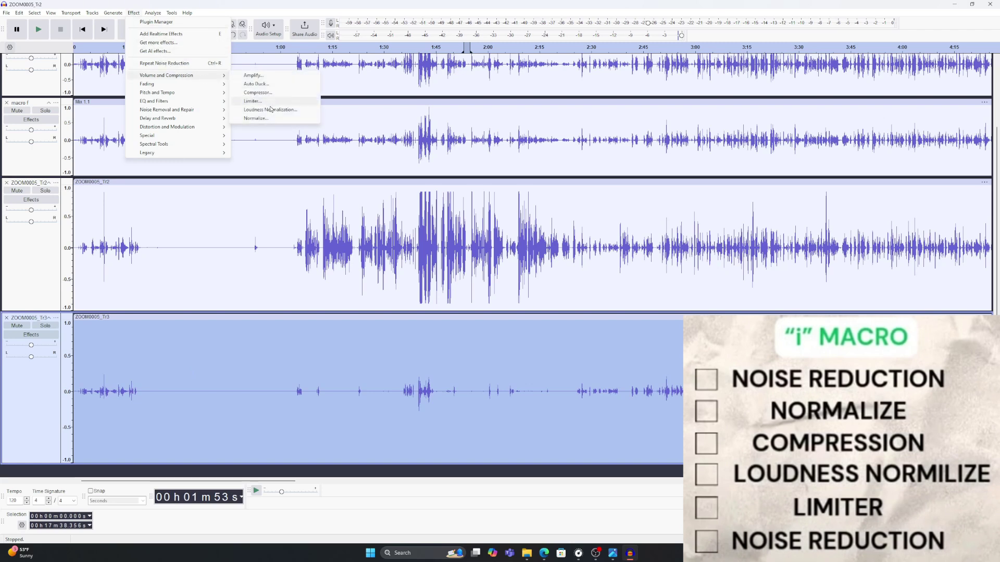
pyautogui.click(255, 118)
pyautogui.click(537, 303)
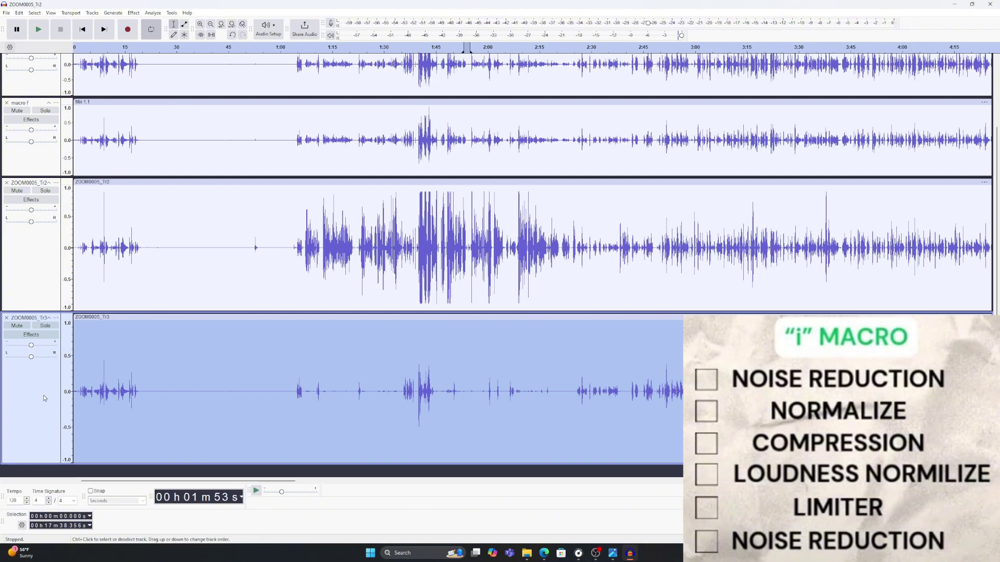
# Compress the entire ZOOM0005_Tr3 track with Legacy Compressor at -20 dB threshold, -40 dB noise floor, 3:1 ratio and make-up gain
pyautogui.click(131, 14)
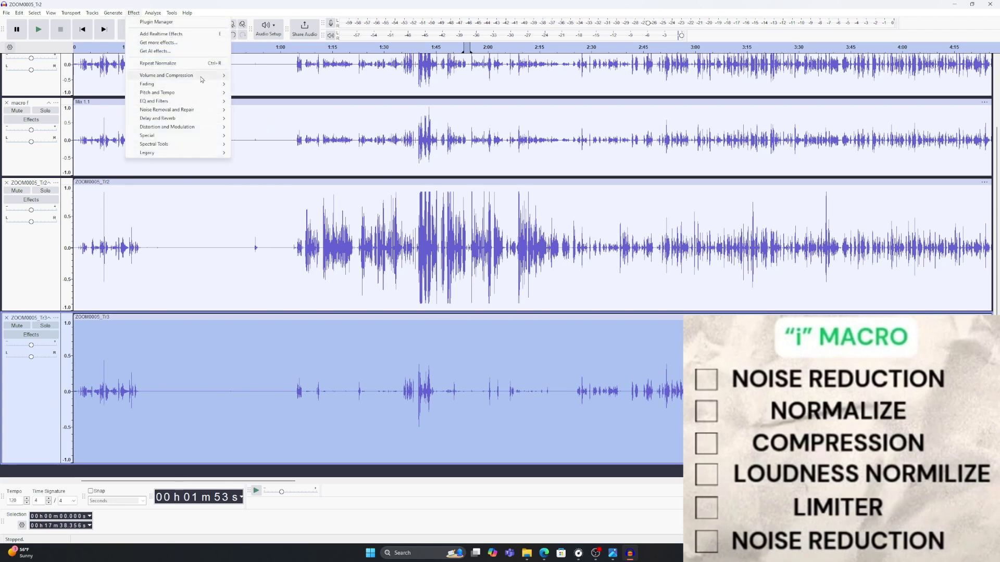
pyautogui.moveTo(193, 155)
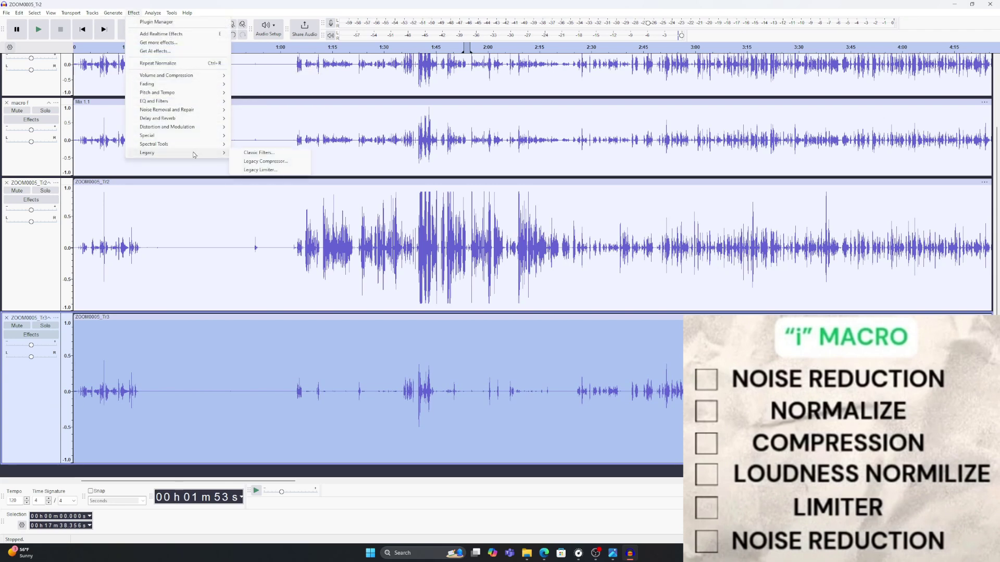
pyautogui.click(263, 162)
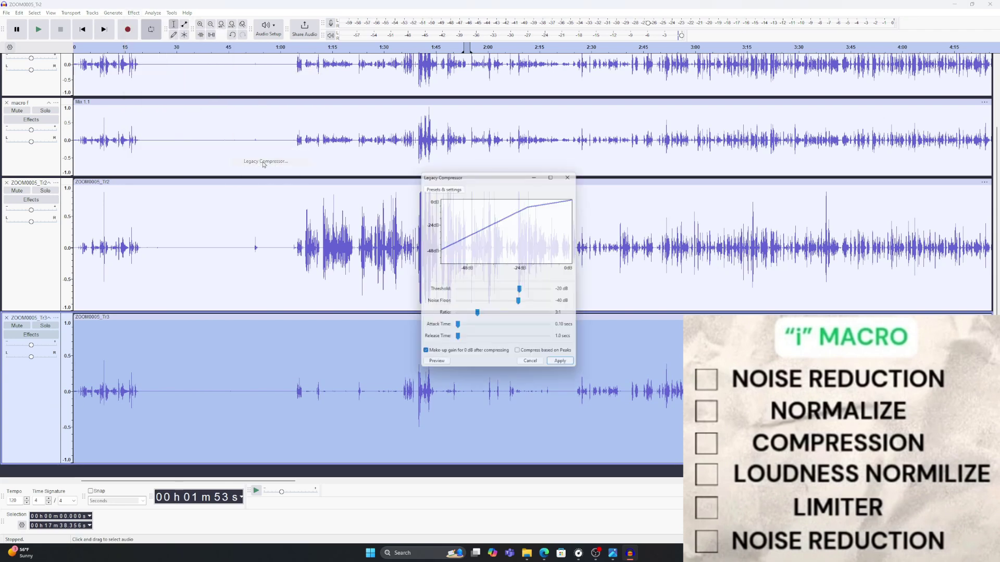
pyautogui.click(565, 367)
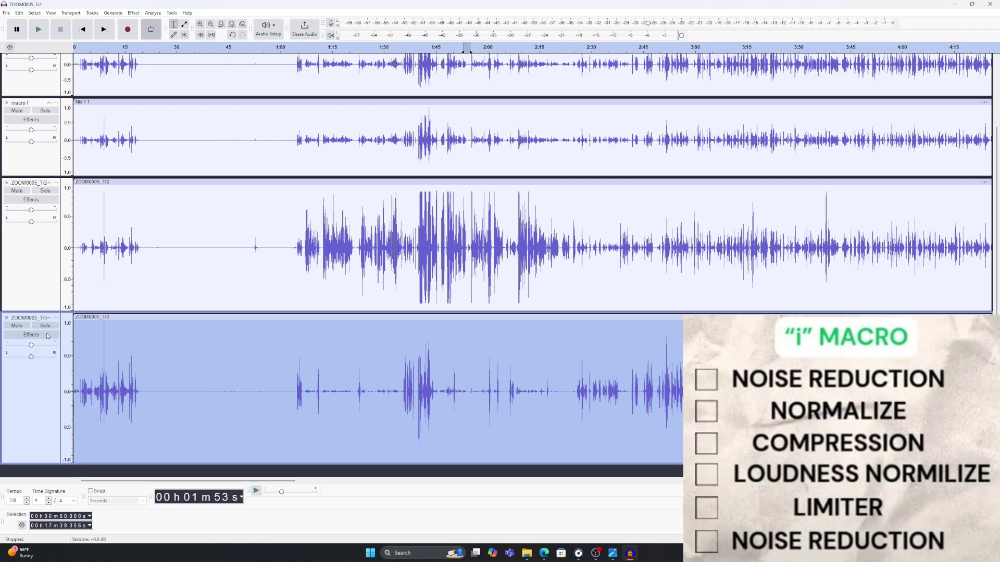
# Apply Loudness Normalization to the entire ZOOM0005_Tr3 track at -14.0 LUFS perceived loudness, treating mono as dual-mono
pyautogui.click(133, 12)
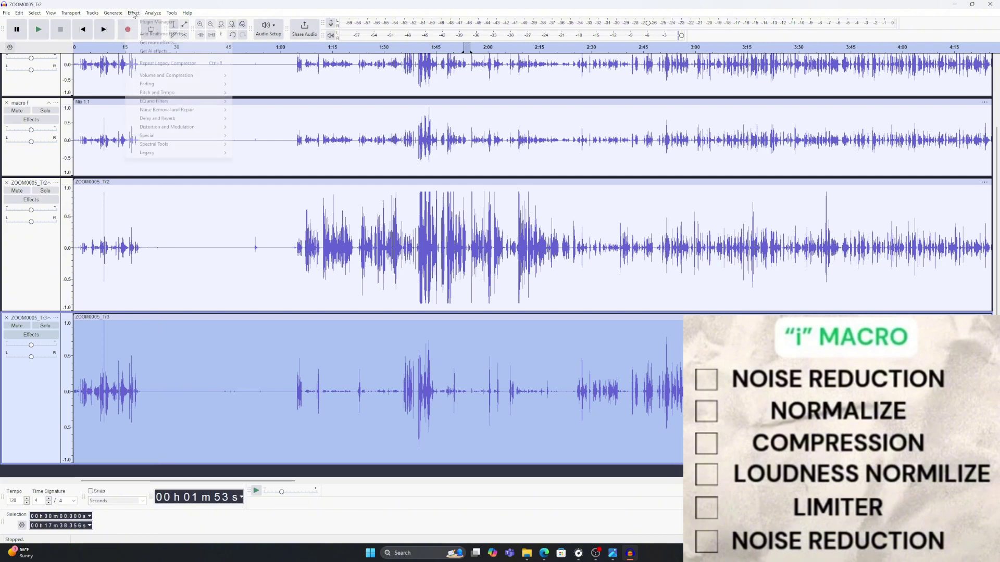
pyautogui.moveTo(175, 113)
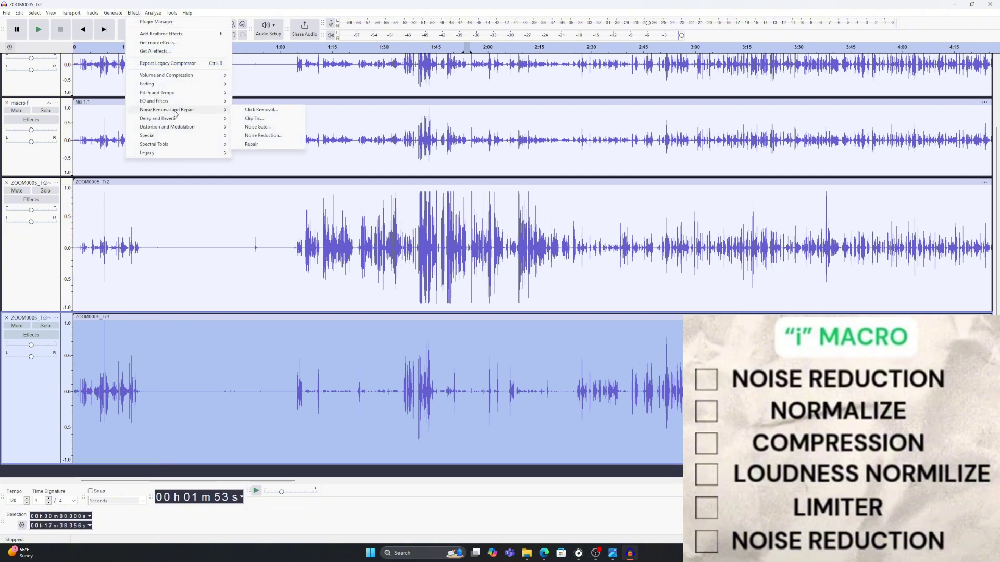
pyautogui.moveTo(177, 76)
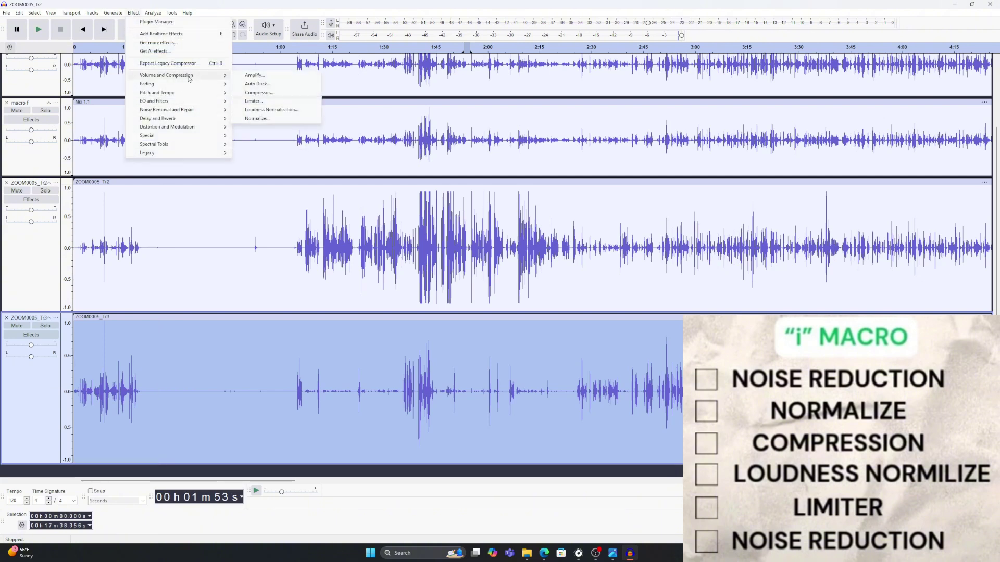
pyautogui.click(289, 111)
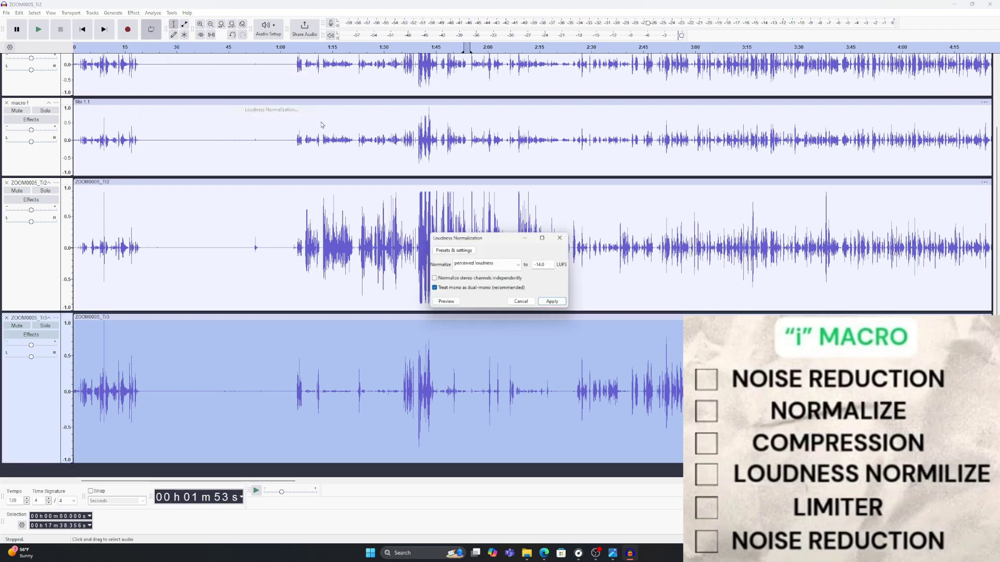
pyautogui.click(554, 303)
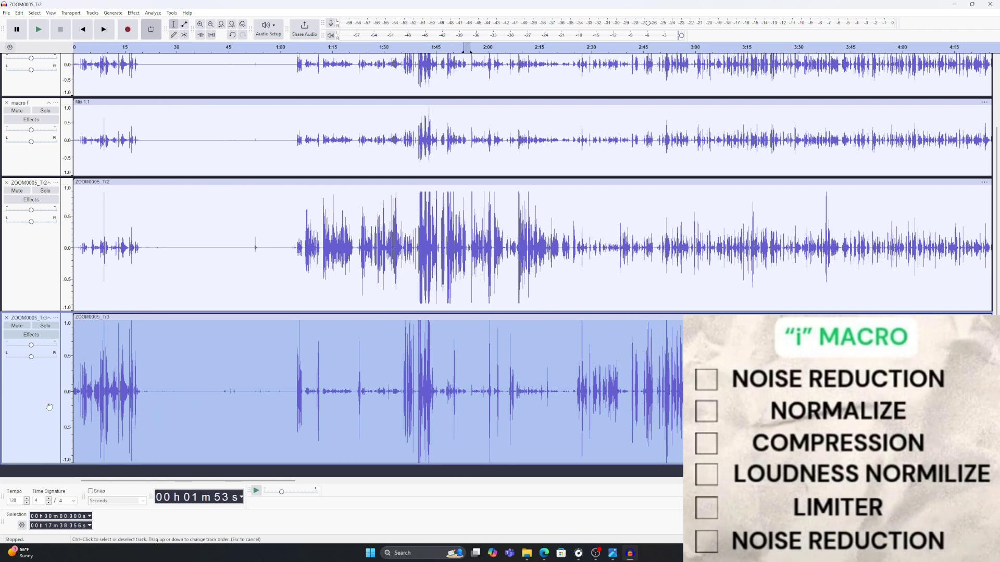
# Apply the Legacy Limiter to the entire ZOOM0005_Tr3 track as a hard limit to -1.00 dB with 10.00 ms hold and no make-up gain
pyautogui.click(133, 13)
pyautogui.moveTo(184, 152)
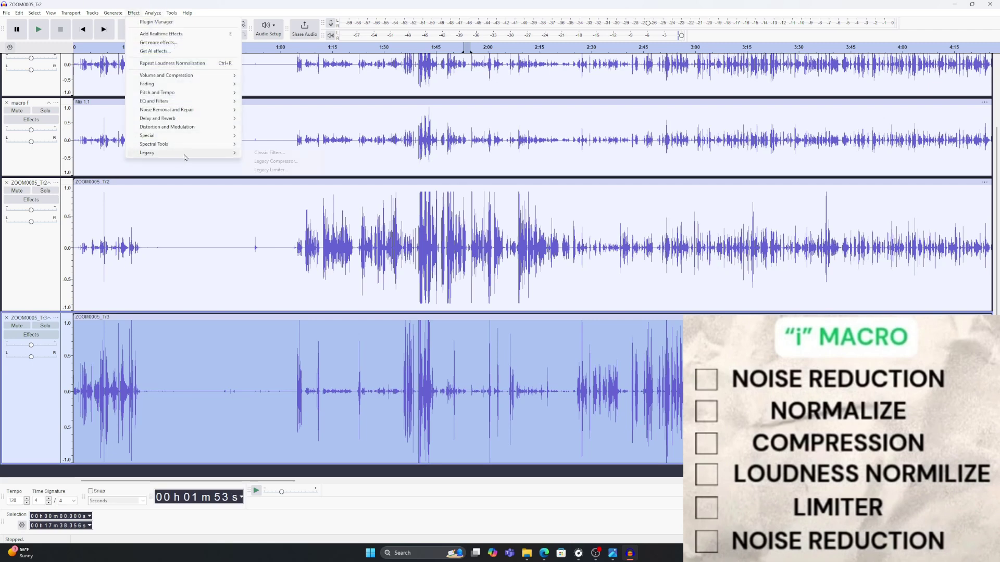
pyautogui.click(271, 169)
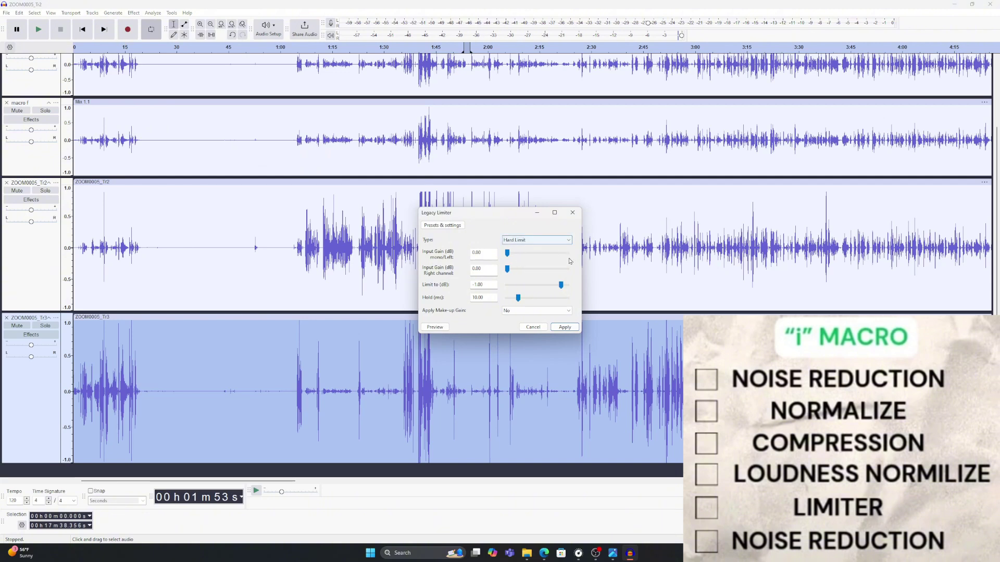
pyautogui.click(566, 327)
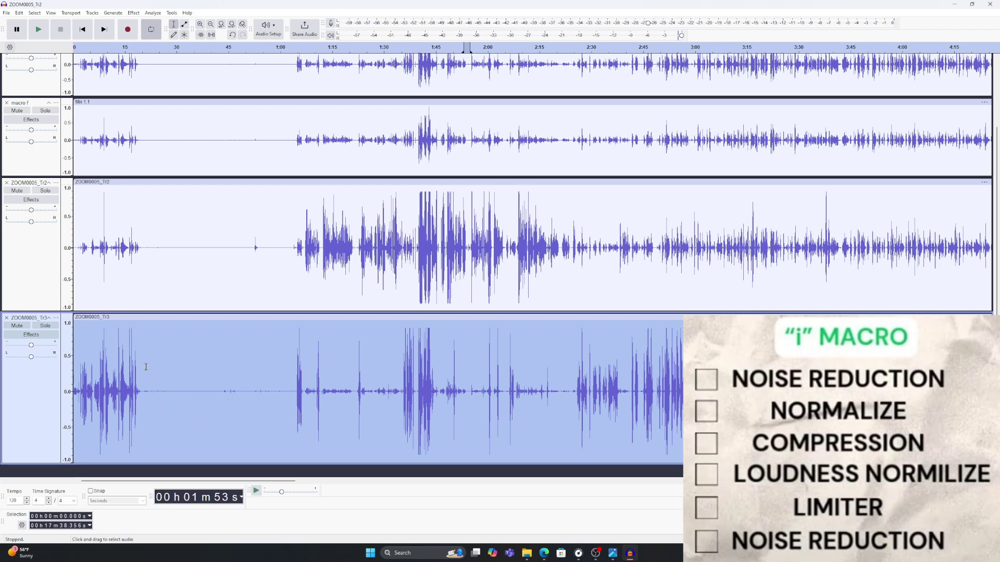
# Capture a Noise Reduction profile from the limited ZOOM0005_Tr3 track's silent stretch between about 21 and 59 seconds
pyautogui.moveTo(147, 363); pyautogui.dragTo(279, 382)
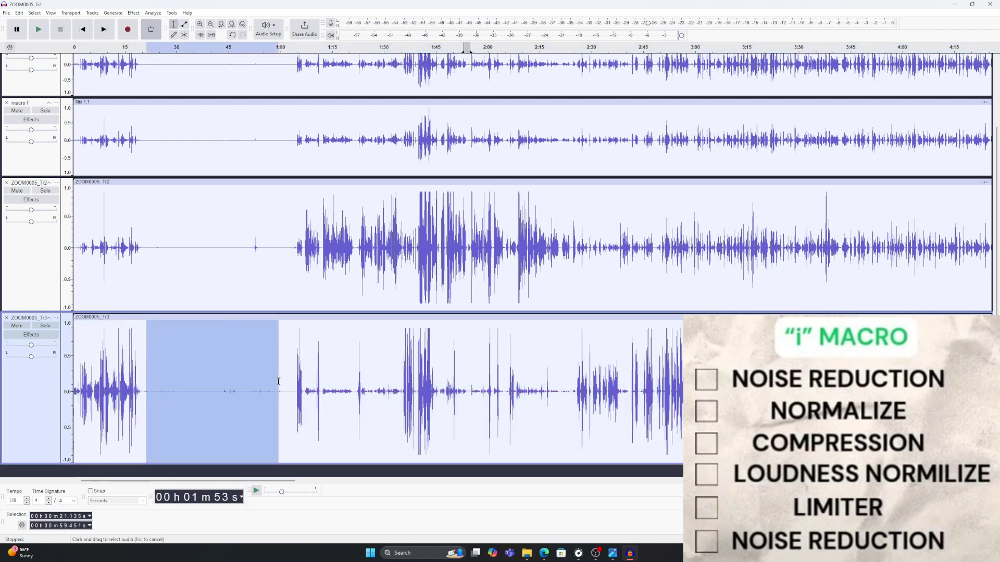
pyautogui.click(133, 12)
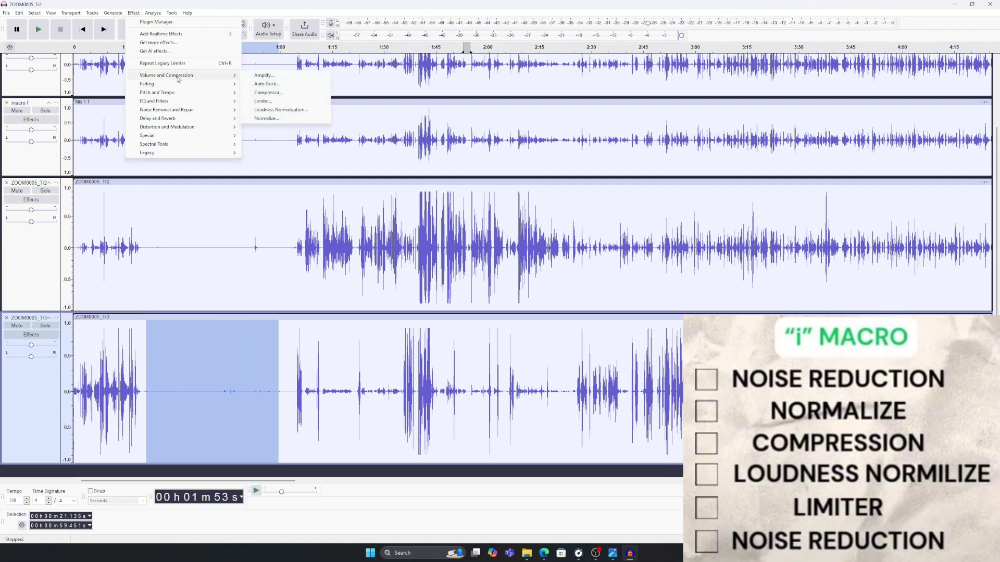
pyautogui.moveTo(208, 112)
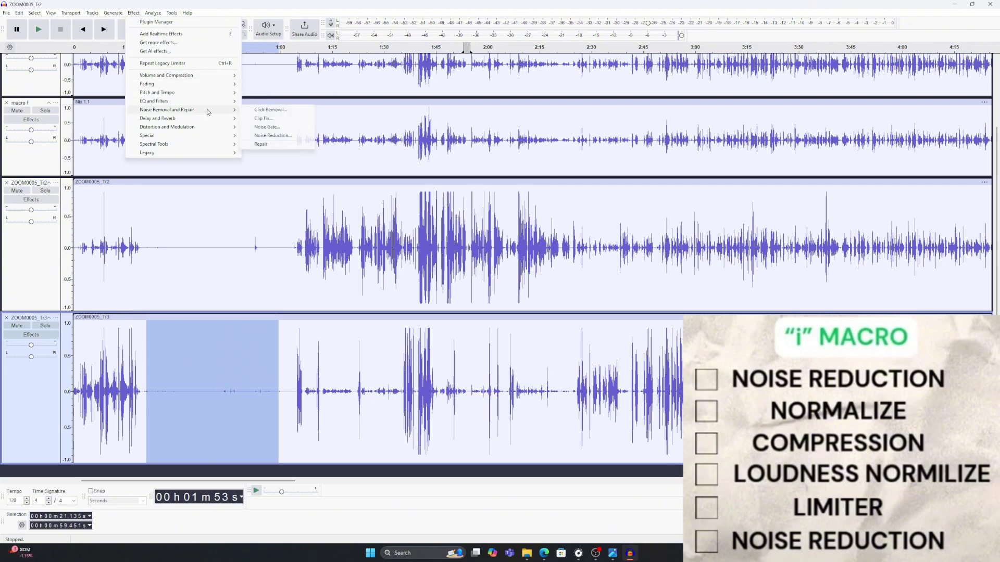
pyautogui.click(273, 135)
pyautogui.click(508, 240)
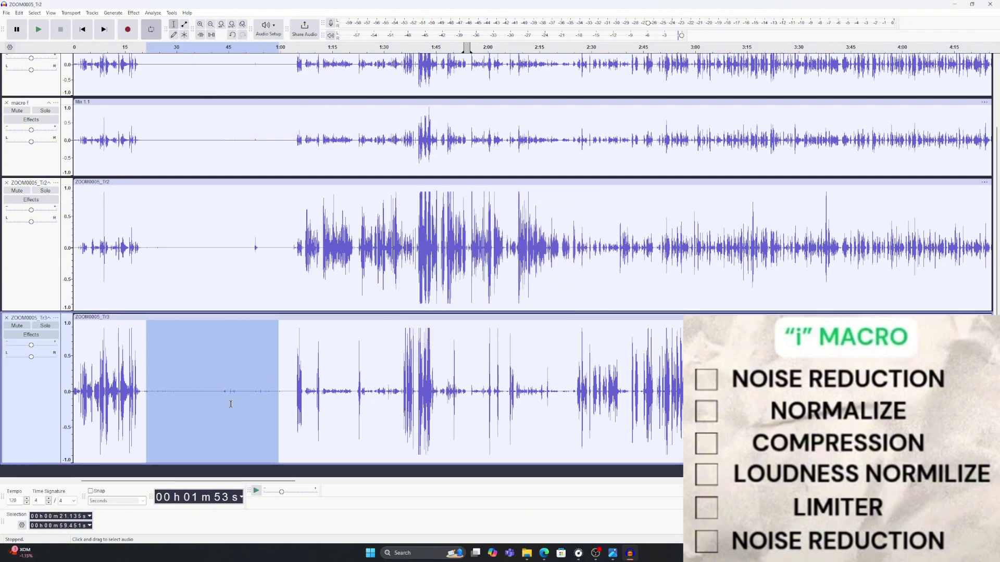
# Apply a second Noise Reduction pass to the entire ZOOM0005_Tr3 track with 10 dB reduction, sensitivity 6.00 and 6 smoothing bands
pyautogui.click(36, 409)
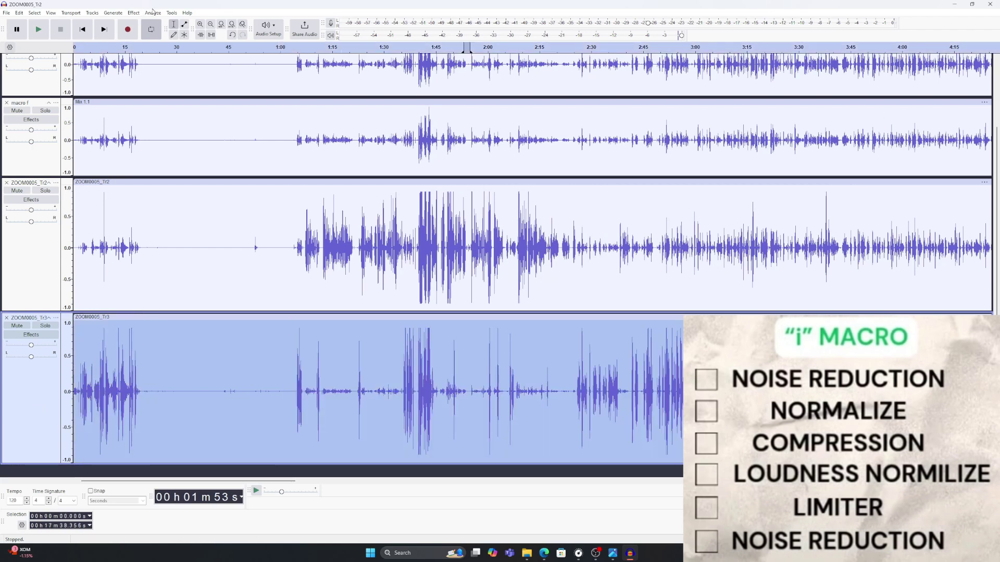
pyautogui.click(133, 12)
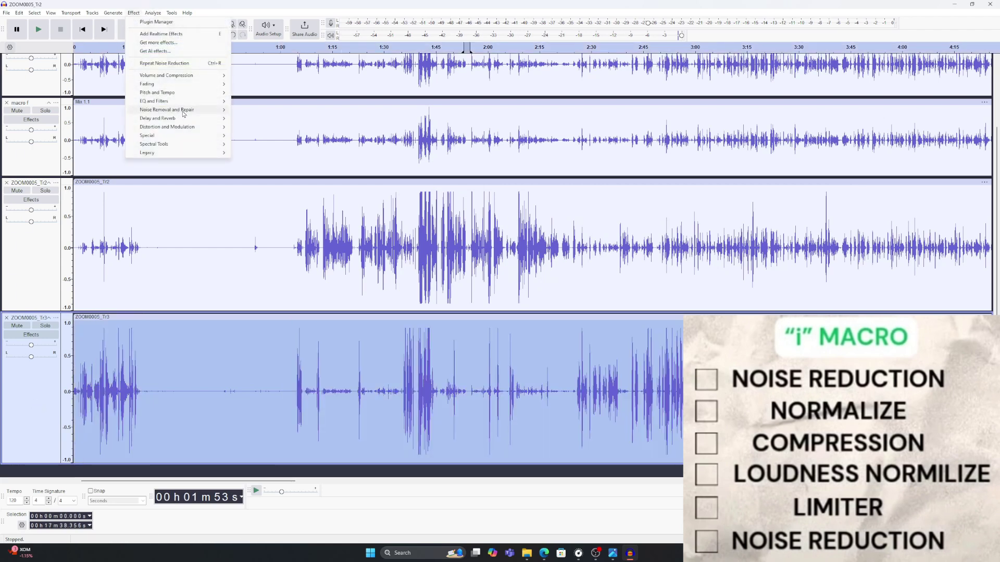
pyautogui.moveTo(172, 110)
pyautogui.click(275, 136)
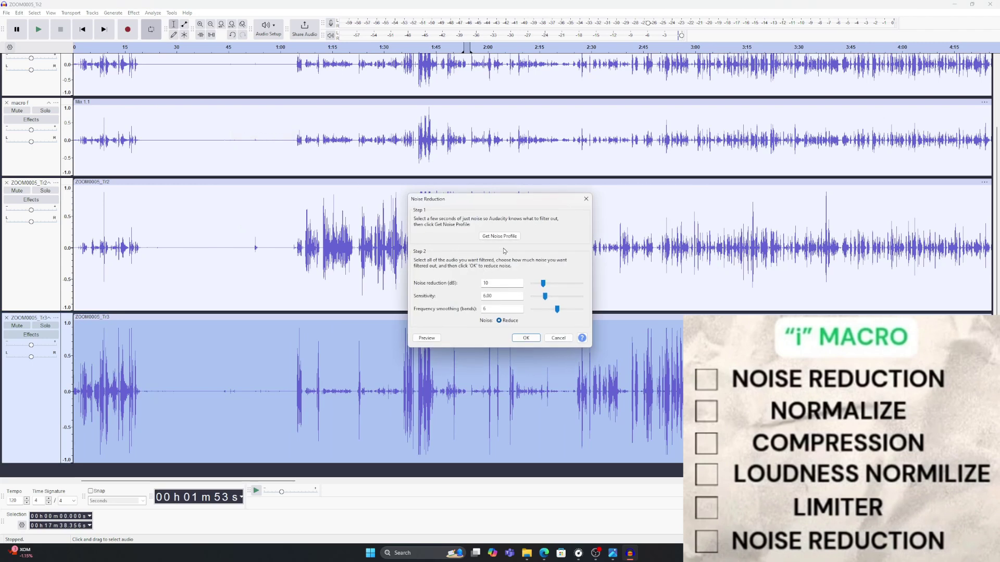
pyautogui.click(525, 339)
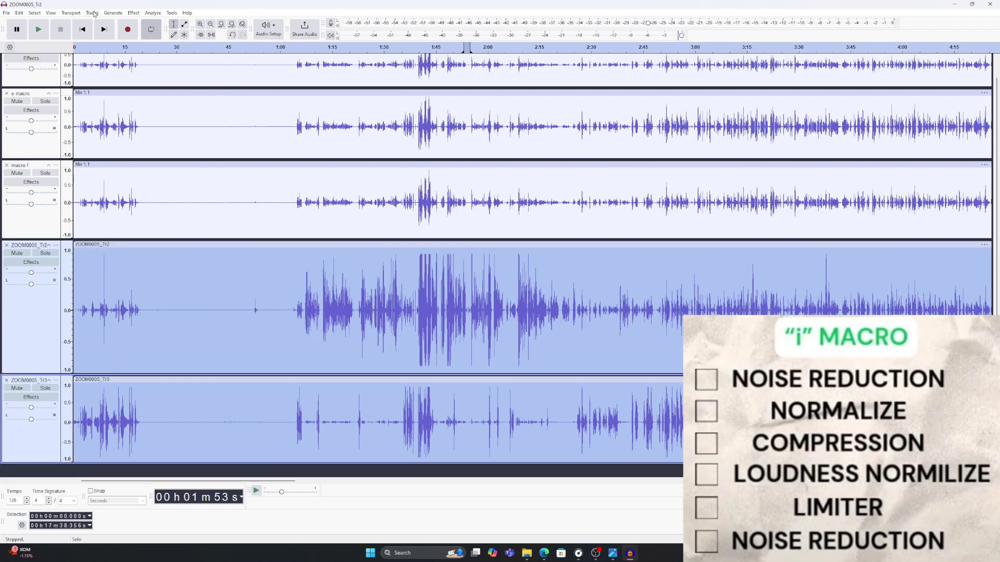
# Mix and render the processed ZOOM0005_Tr2 and ZOOM0005_Tr3 tracks into one track and rename it "macro i"
pyautogui.click(93, 13)
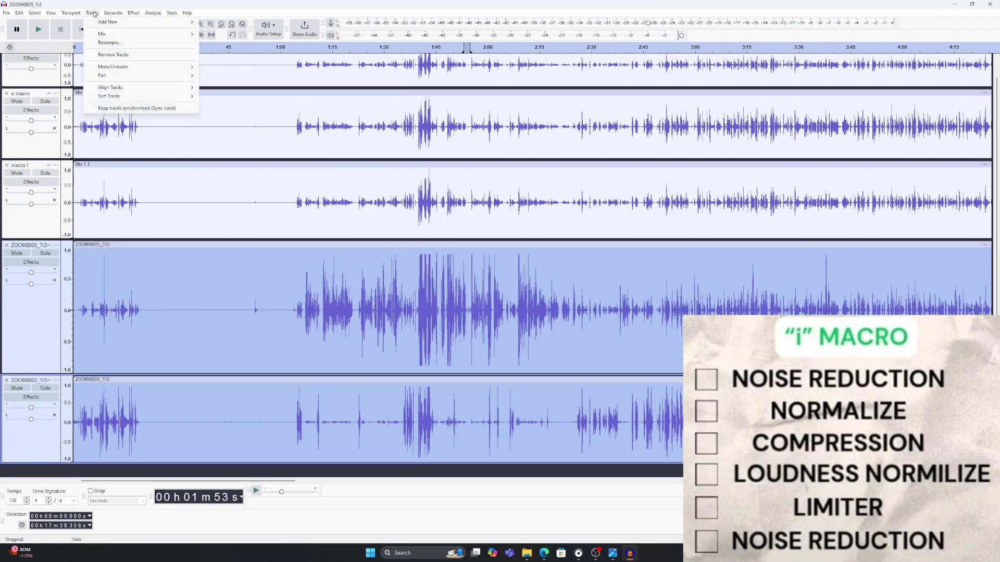
pyautogui.moveTo(123, 23)
pyautogui.moveTo(159, 34)
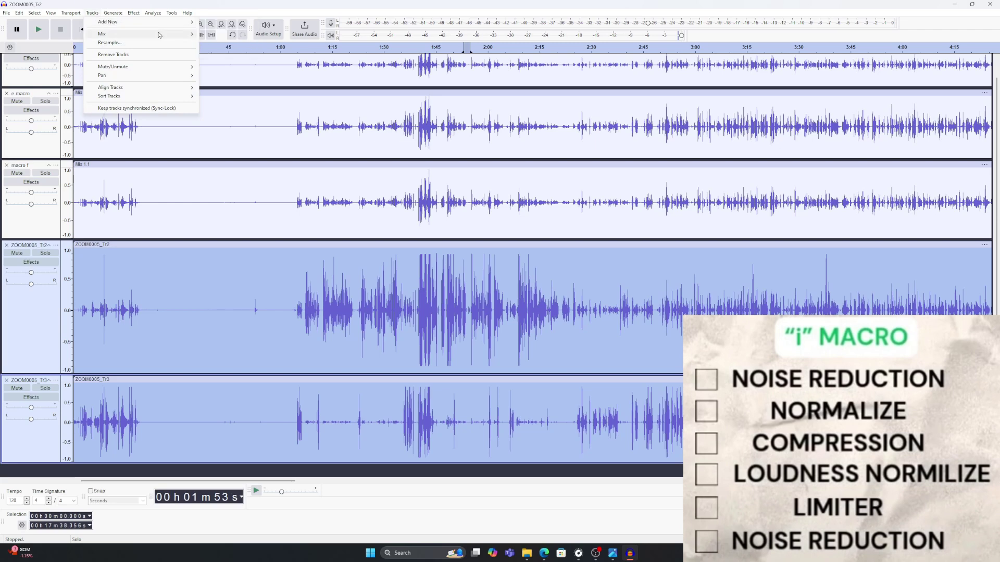
pyautogui.click(249, 44)
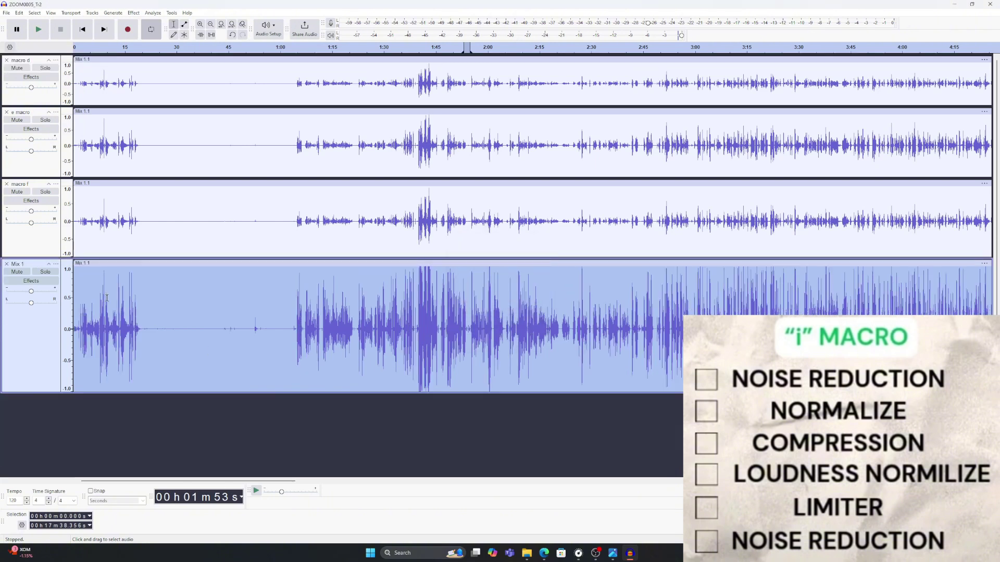
pyautogui.click(55, 265)
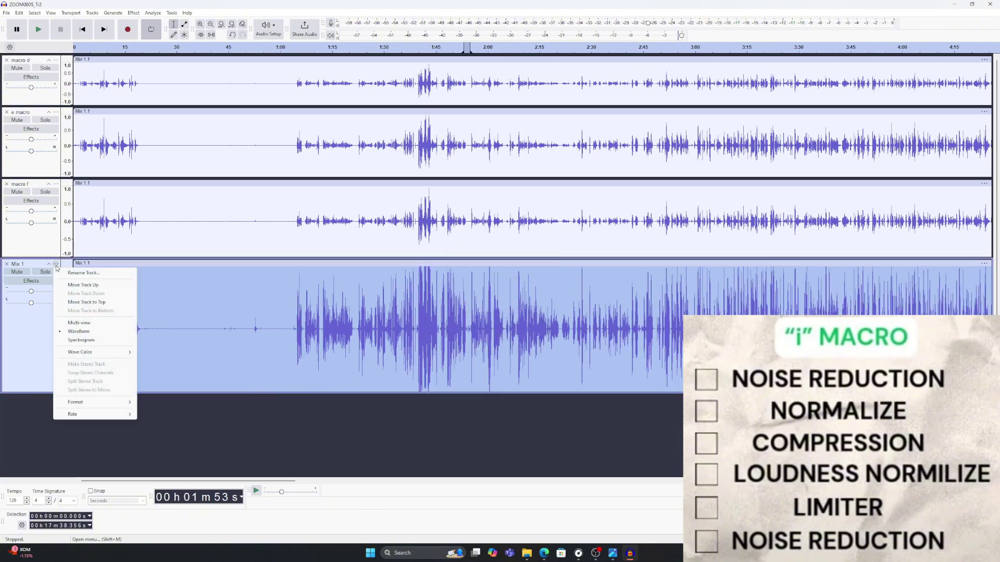
pyautogui.click(75, 273)
pyautogui.write('macro i')
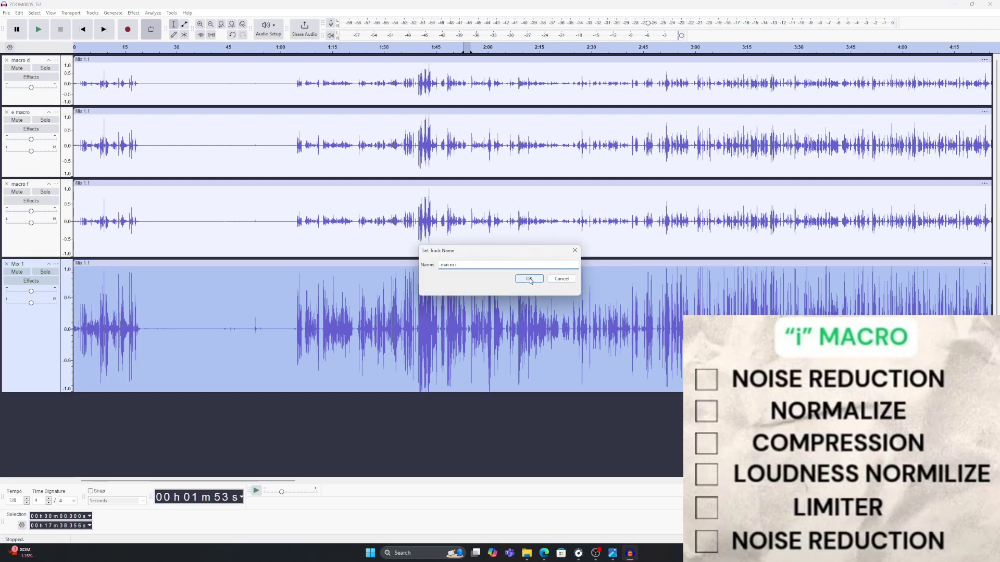
pyautogui.click(529, 280)
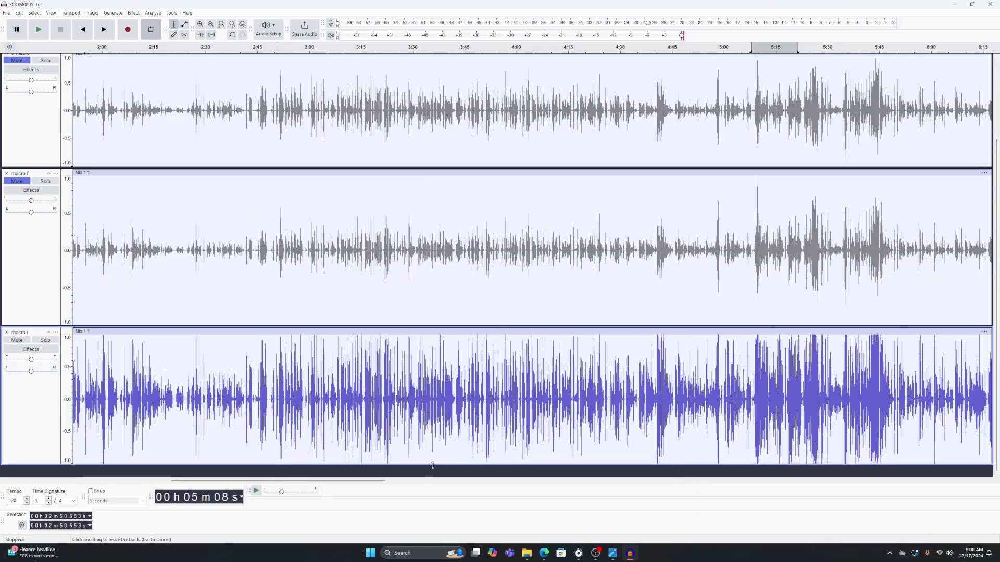
# Reduce the displayed heights of the "macro i" and "e macro" tracks so more of the mixes fit in view
pyautogui.moveTo(433, 465); pyautogui.dragTo(428, 422)
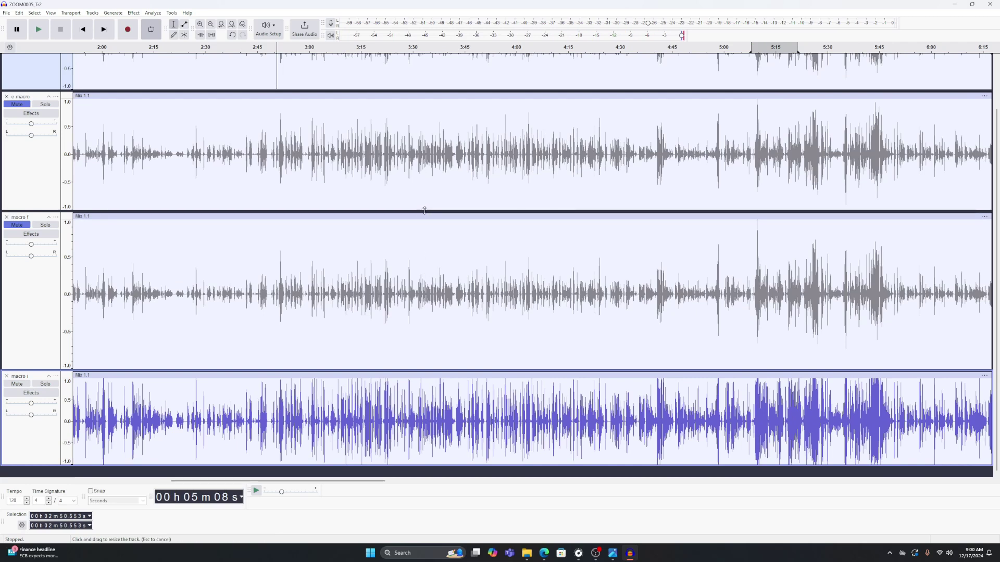
pyautogui.moveTo(425, 211)
pyautogui.mouseDown()
pyautogui.moveTo(424, 268)
pyautogui.moveTo(413, 209)
pyautogui.mouseUp()
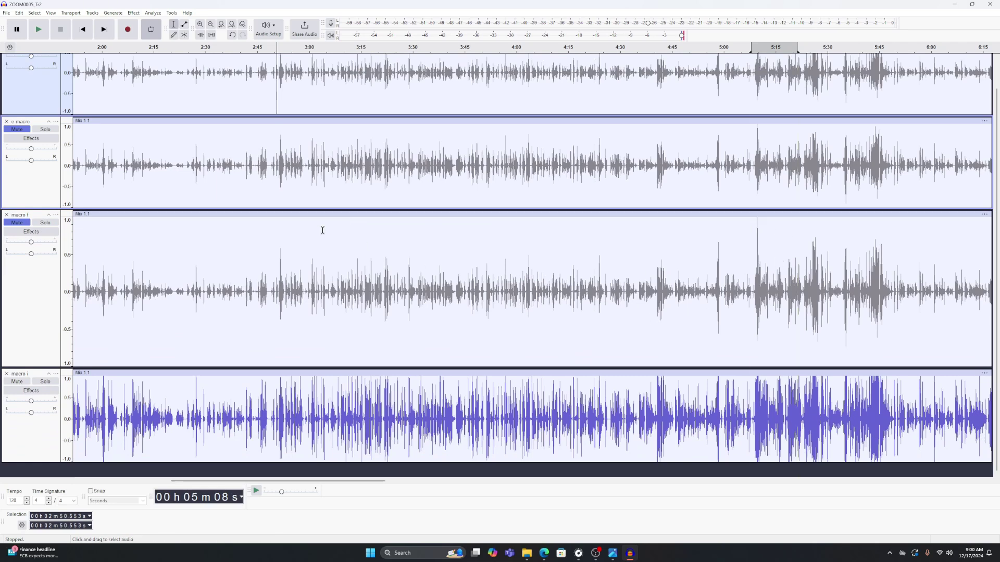
pyautogui.scroll(2, 172, 244)
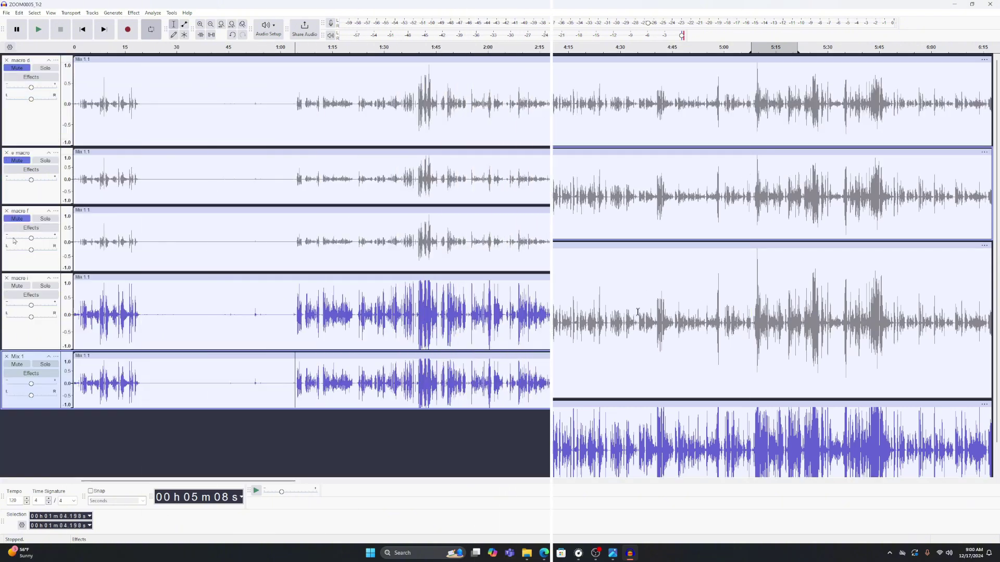
# Delete the extra Mix 1 track and unmute the "macro f", "e macro" and "macro d" mixes
pyautogui.click(7, 358)
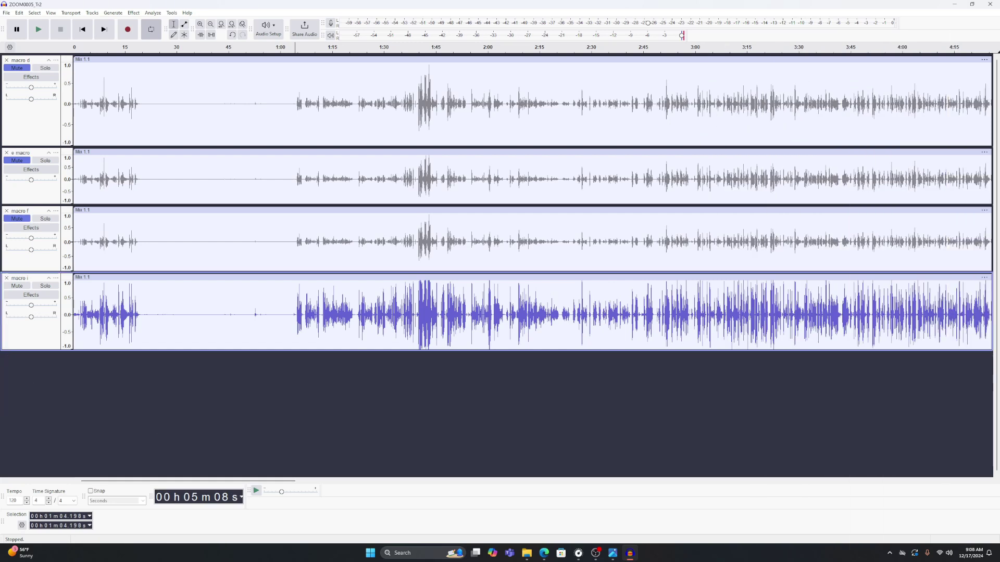
pyautogui.click(19, 221)
pyautogui.click(17, 161)
pyautogui.click(16, 68)
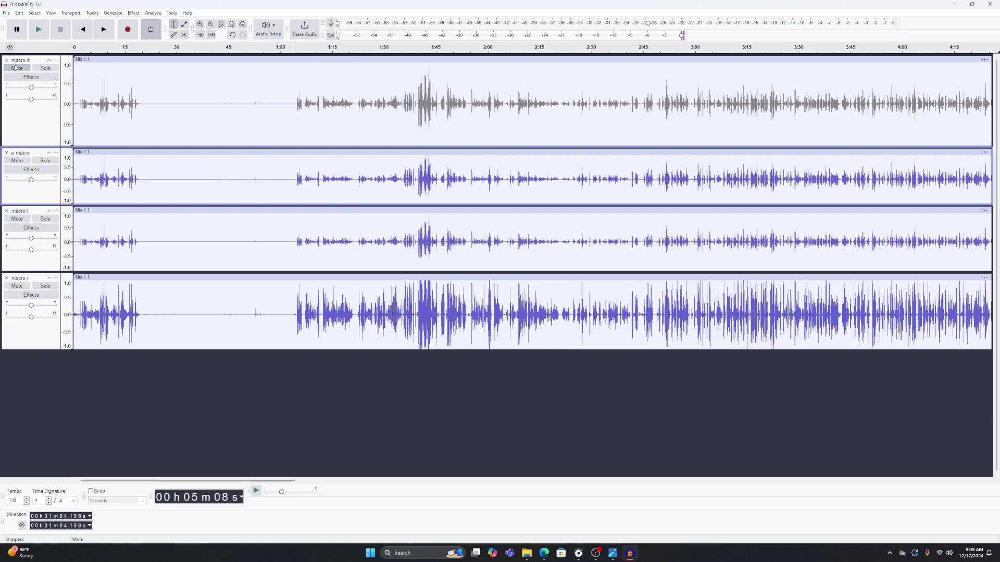
# Start an audio export to the computer, turning off the destination prompt for future exports, and name the file "test taylor videos"
pyautogui.click(6, 13)
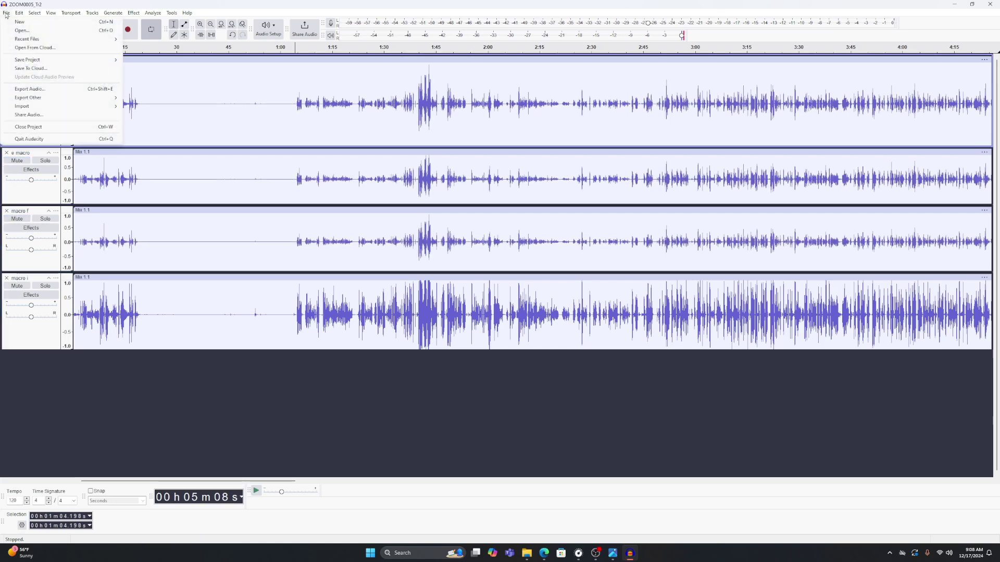
pyautogui.click(47, 91)
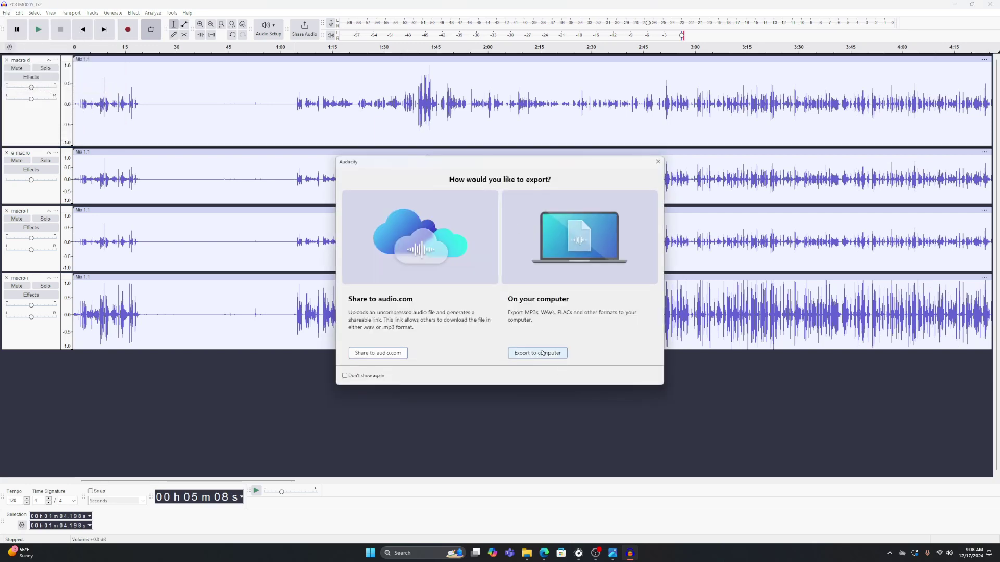
pyautogui.click(345, 376)
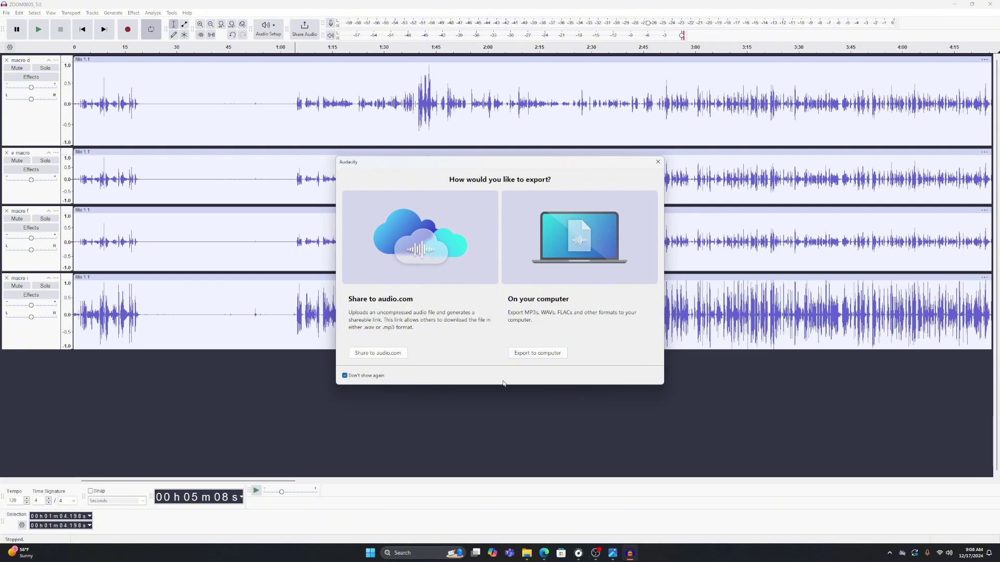
pyautogui.click(543, 354)
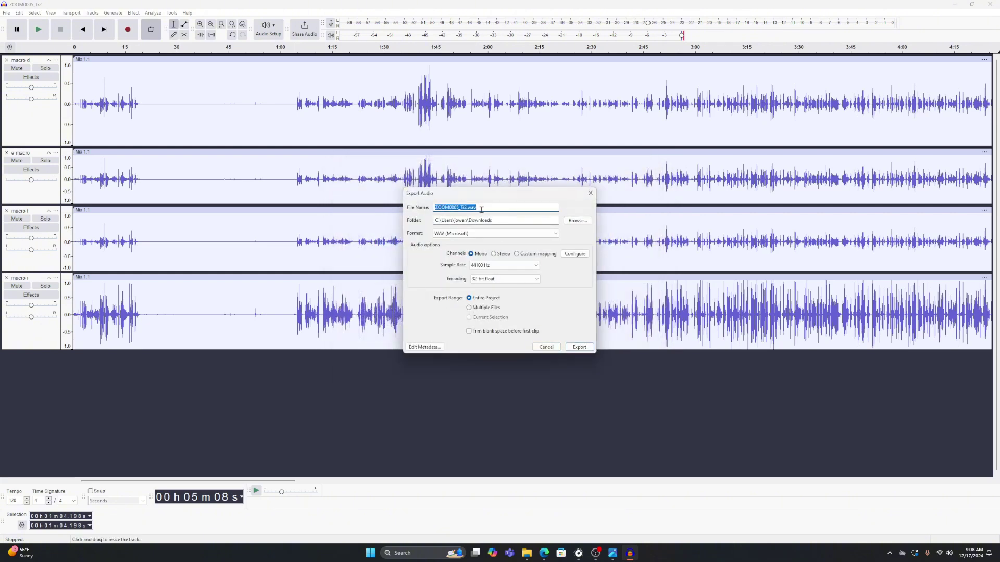
pyautogui.write('test taylor videos')
# Export the tracks to Downloads as multiple WAV (Microsoft) files at 44100 Hz, split by track and named using the track names
pyautogui.click(557, 234)
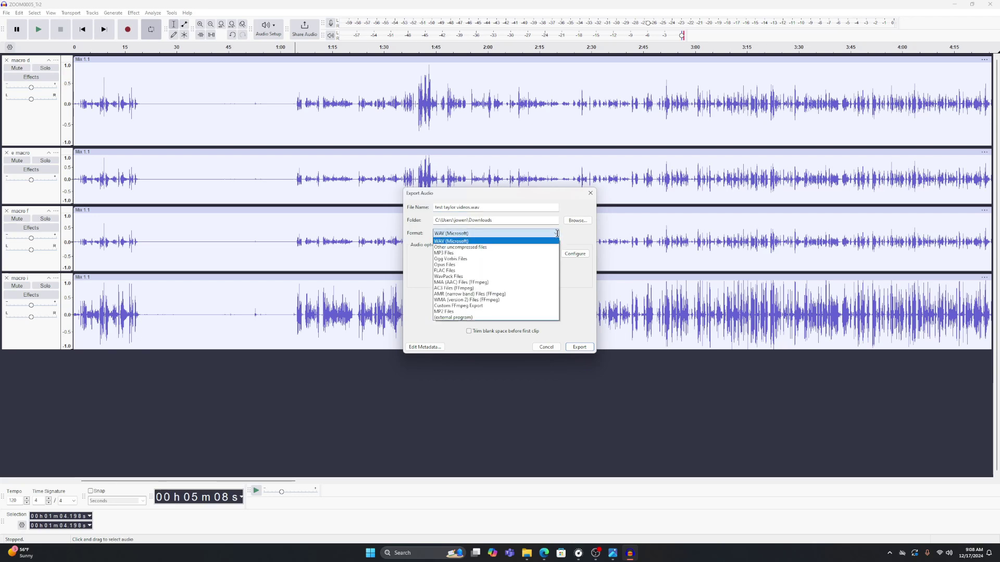
pyautogui.click(482, 240)
pyautogui.click(491, 234)
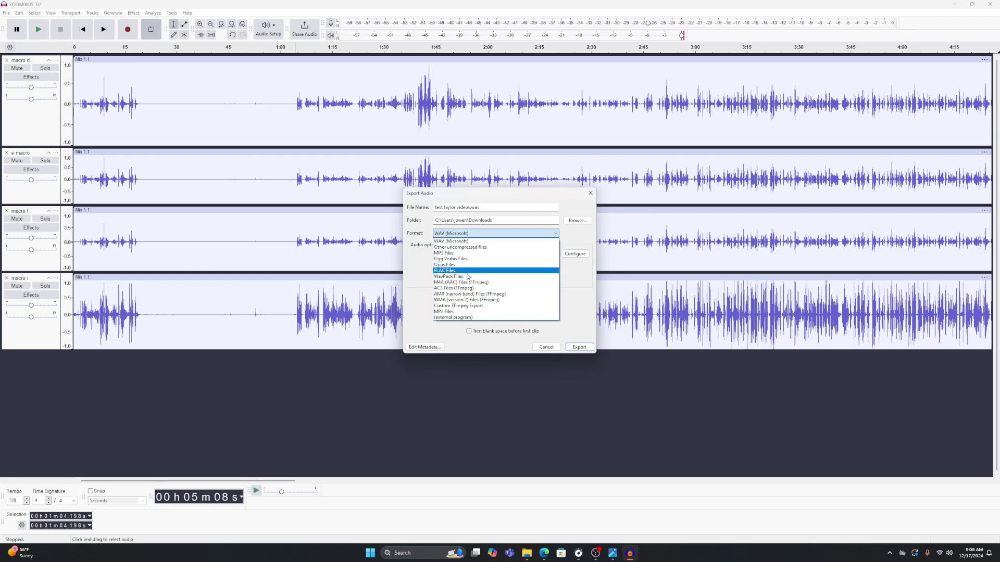
pyautogui.click(474, 235)
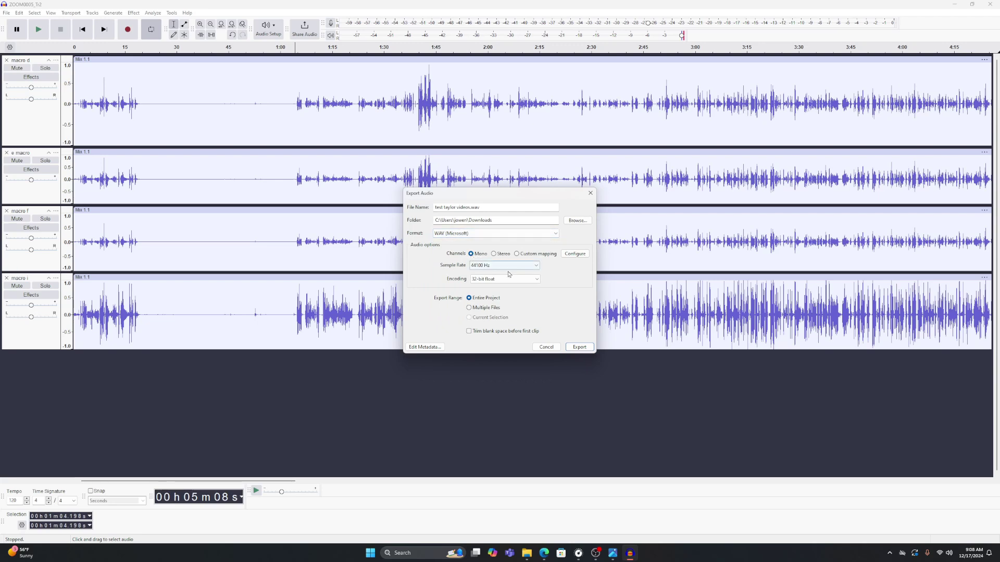
pyautogui.click(529, 267)
pyautogui.click(488, 304)
pyautogui.click(469, 308)
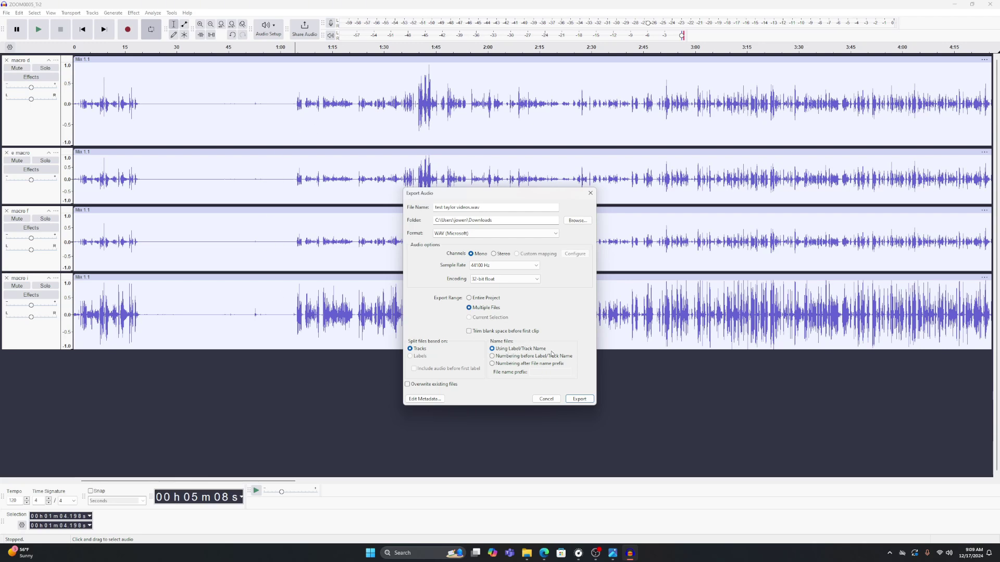
pyautogui.click(579, 399)
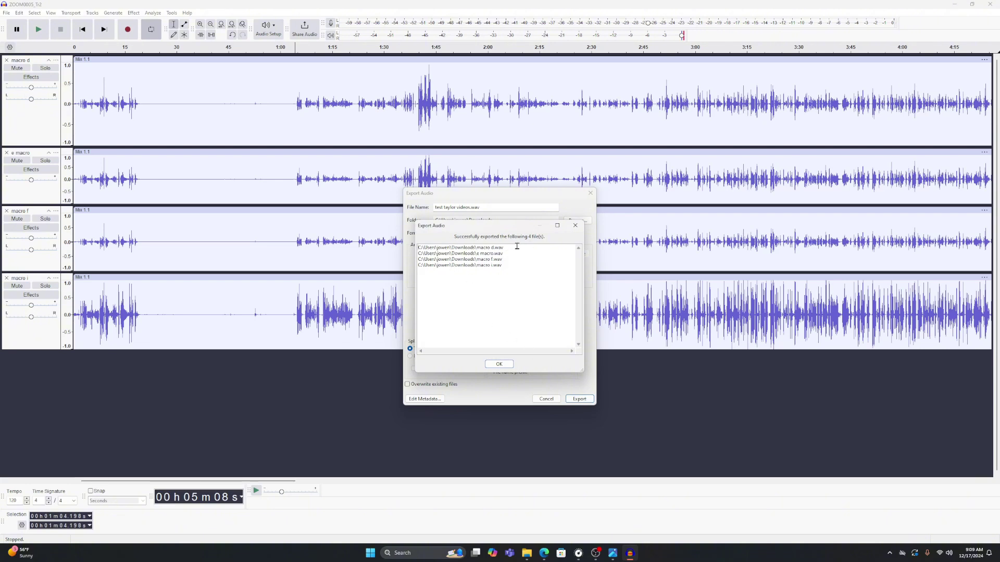
pyautogui.click(499, 366)
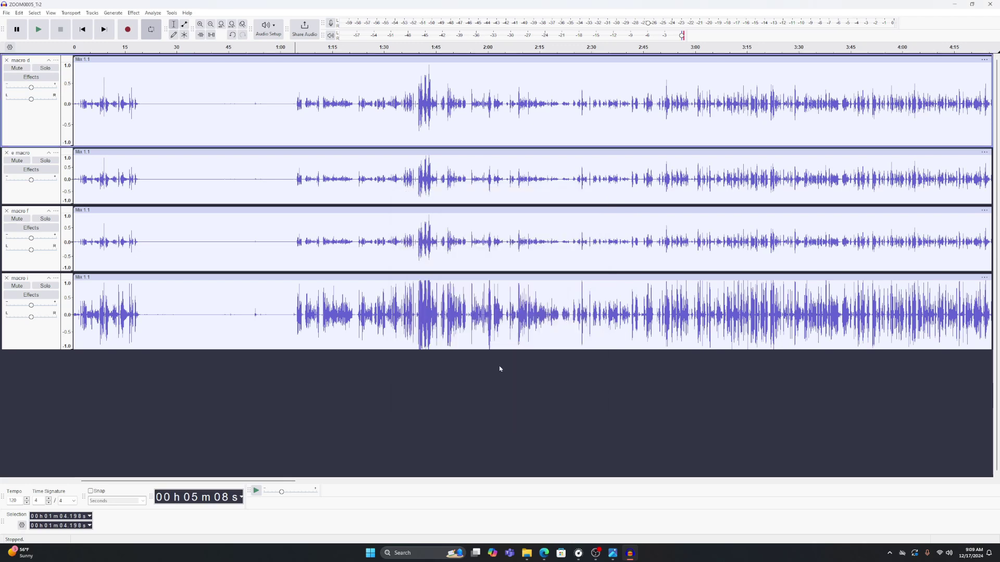
# Switch to File Explorer and open the Downloads folder containing the exported mixes
pyautogui.moveTo(527, 554)
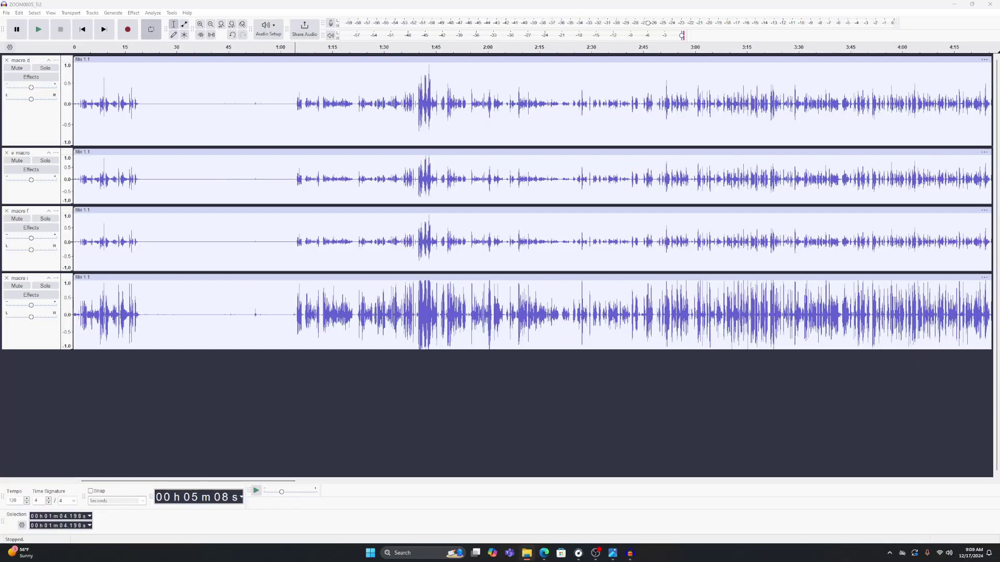
pyautogui.moveTo(237, 230); pyautogui.dragTo(445, 211)
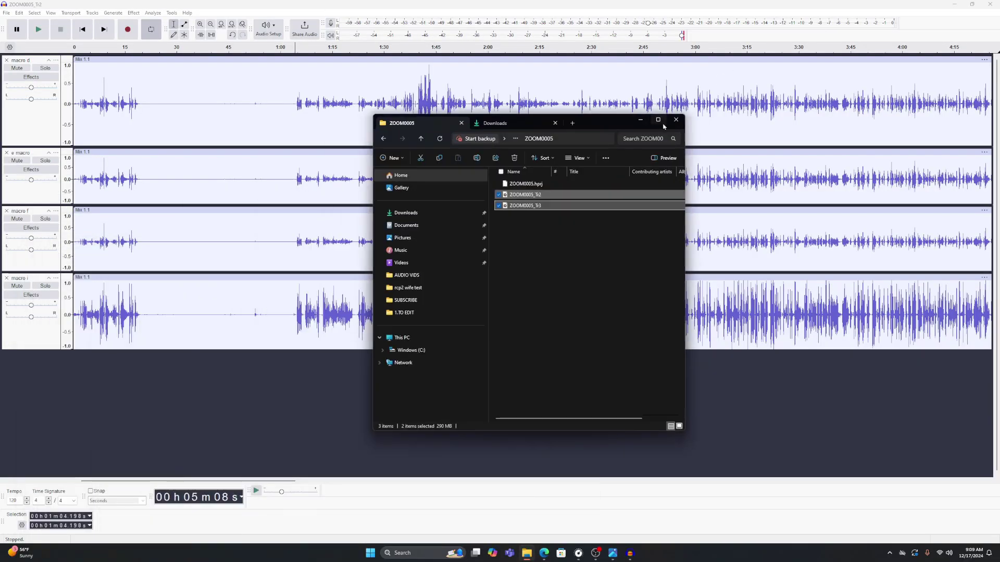
pyautogui.click(406, 213)
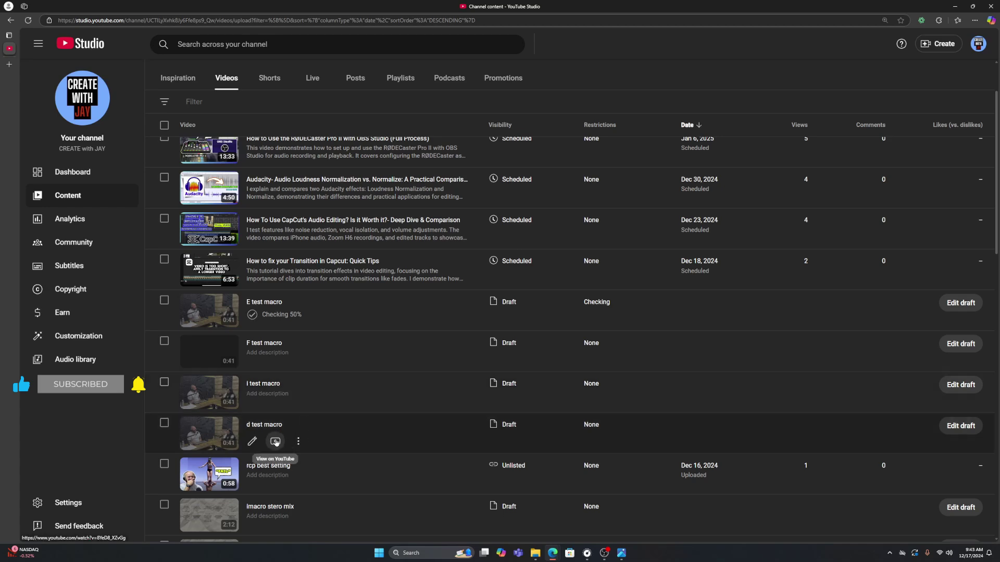
# Open the "d test macro" video from YouTube Studio and examine its content loudness in Stats for nerds
pyautogui.click(275, 441)
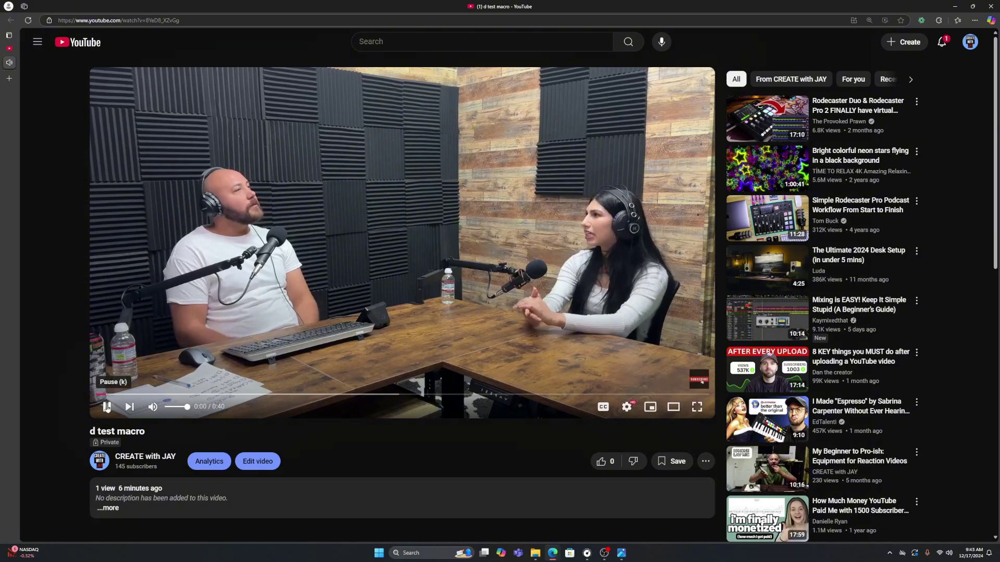
pyautogui.click(107, 407)
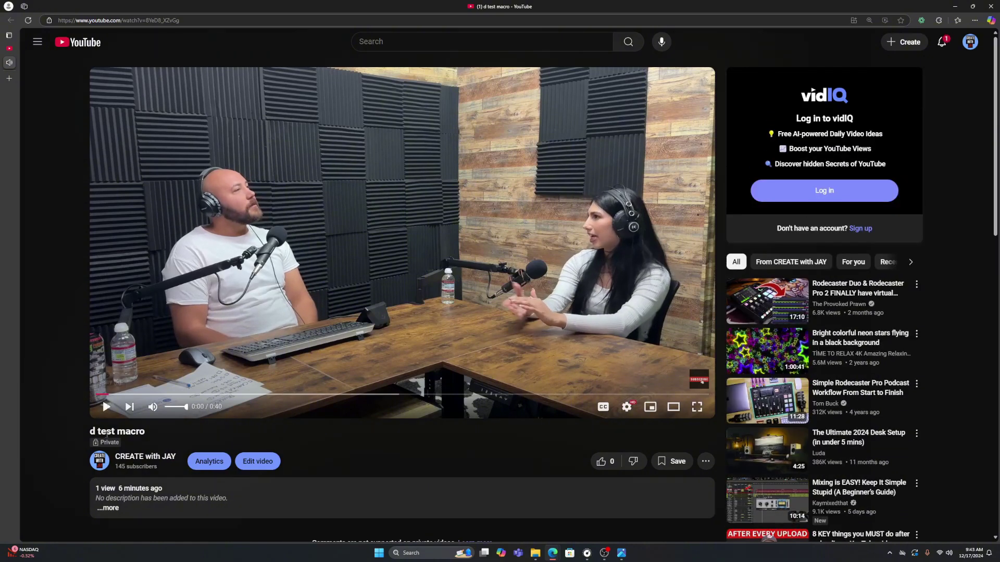
pyautogui.rightClick(382, 215)
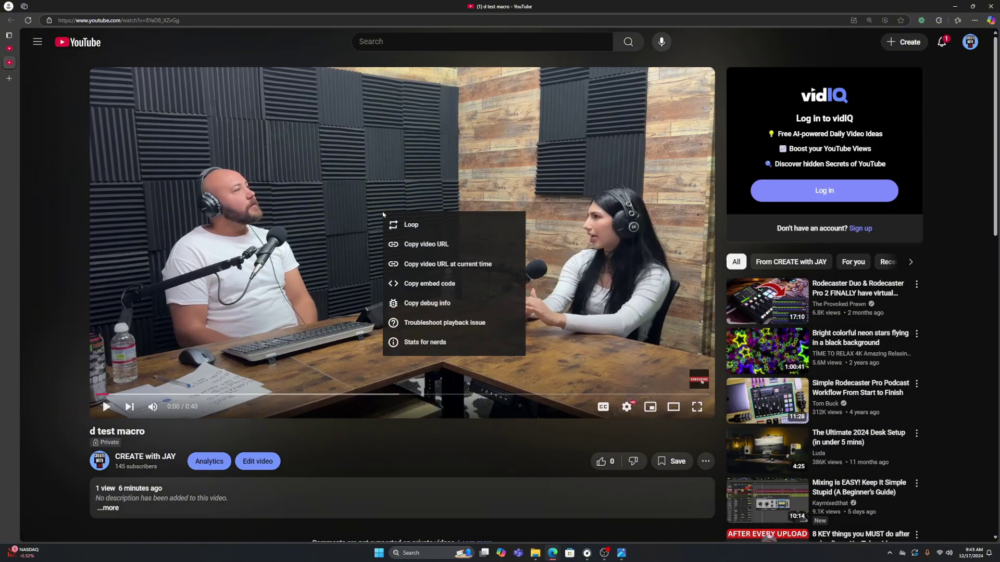
pyautogui.click(424, 348)
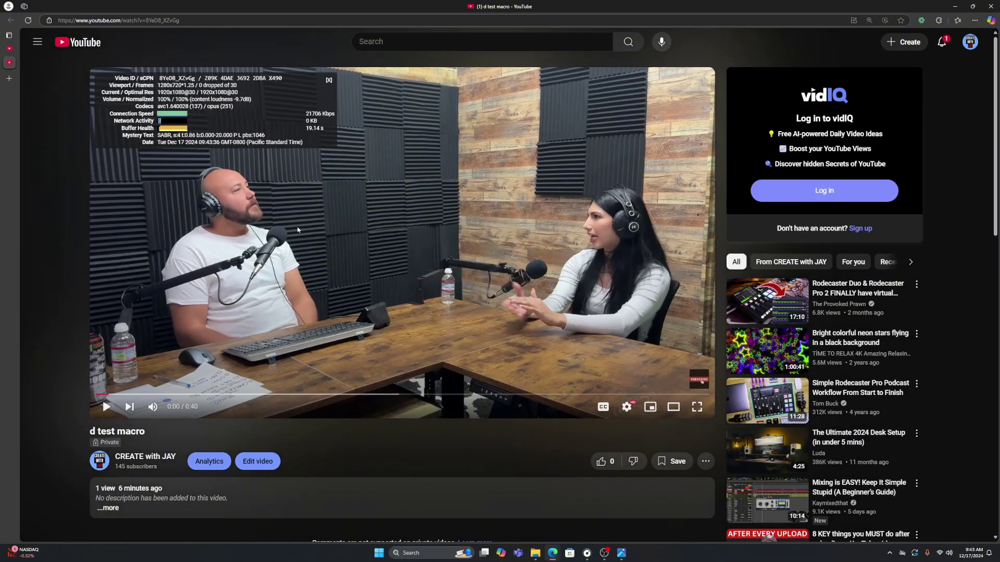
pyautogui.moveTo(255, 99); pyautogui.dragTo(208, 100)
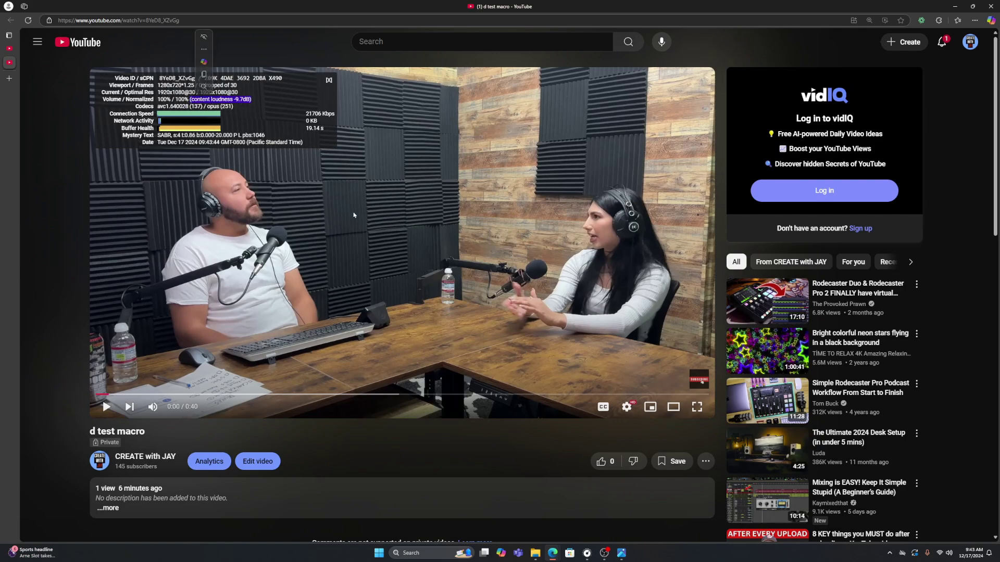
pyautogui.hotkey('ctrl', 'c')
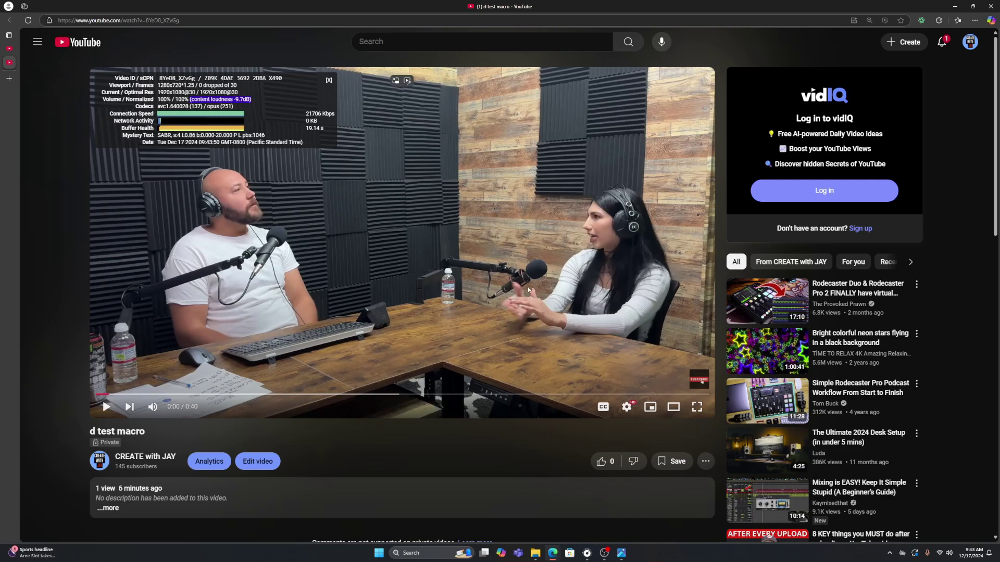
pyautogui.click(637, 316)
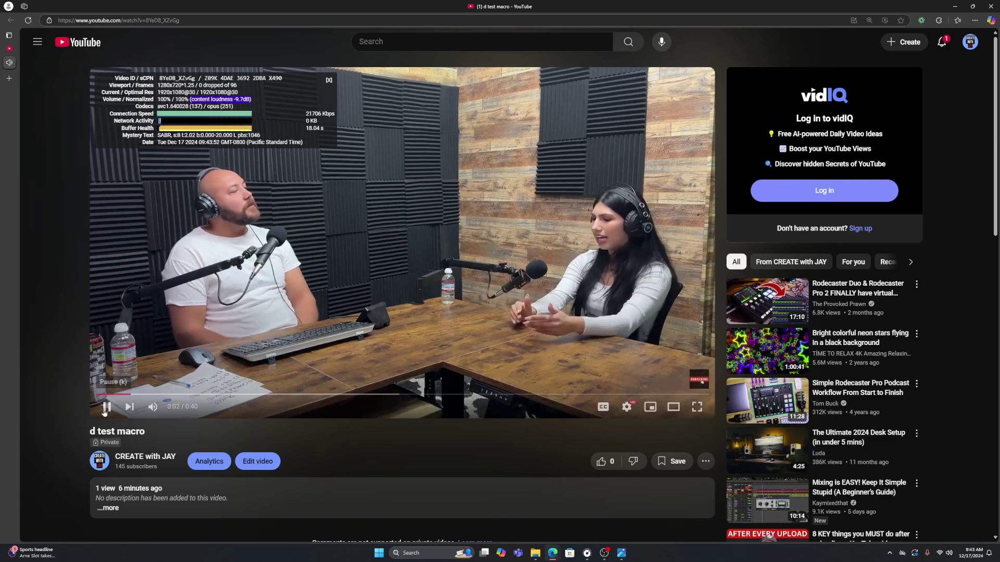
# Check the content loudness of "Simple Rodecaster Pro Podcast Workflow From Start to Finish" and "Every failing podcast does this." for comparison, then close the statistics
pyautogui.click(767, 400)
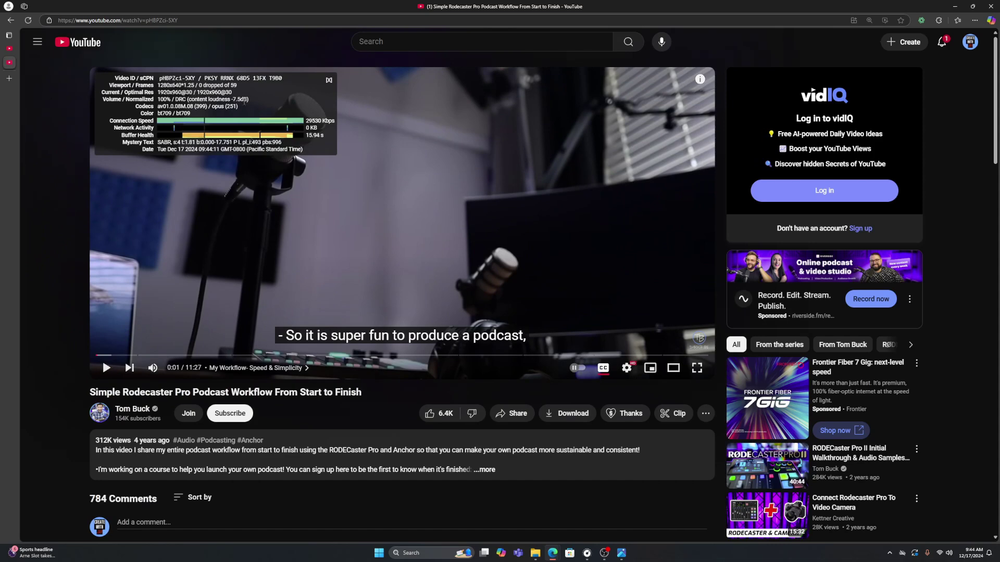
pyautogui.scroll(-2, 740, 250)
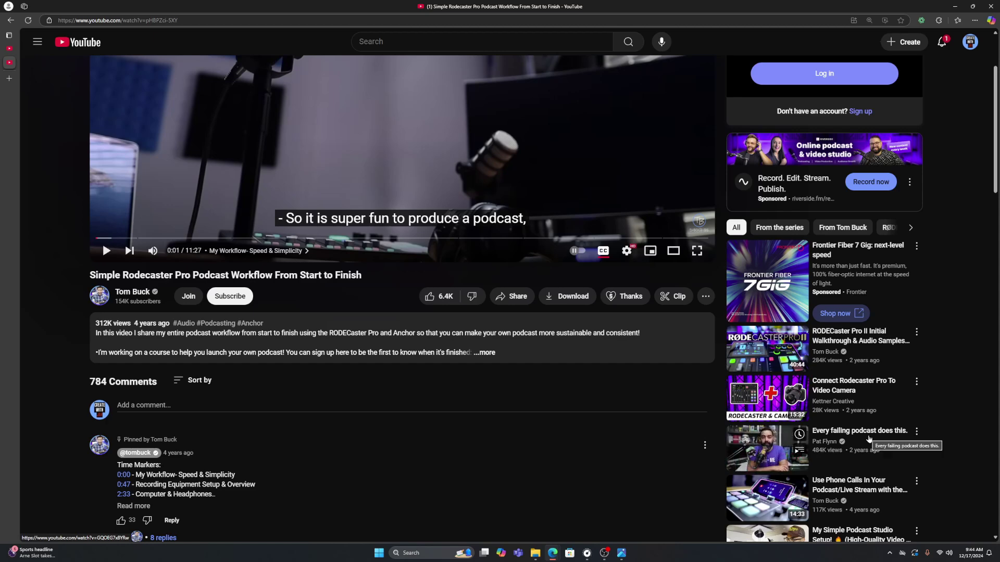
pyautogui.click(868, 440)
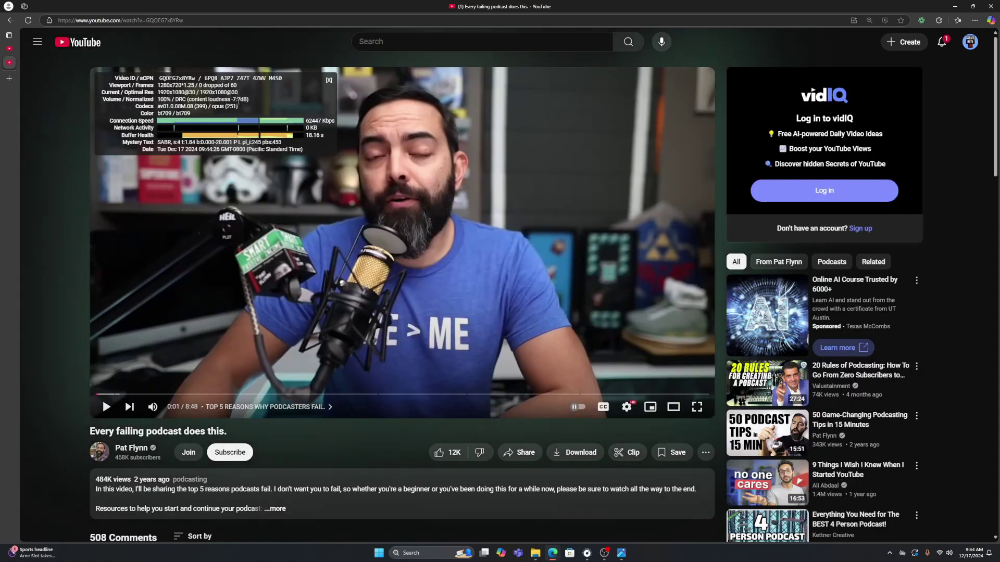
pyautogui.click(328, 80)
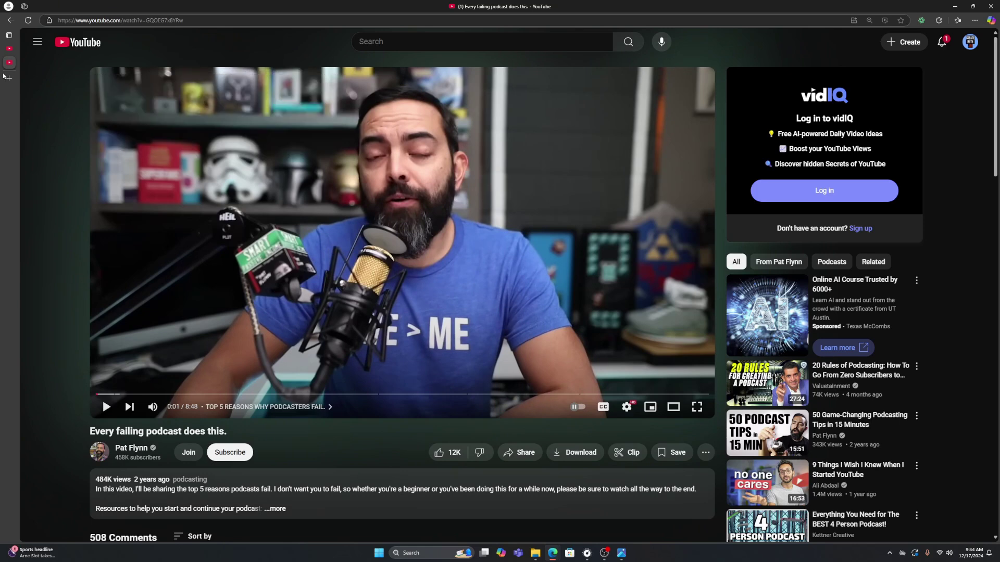
# Return to the "d test macro" video, recheck its content loudness in Stats for nerds, and close the video
pyautogui.click(11, 19)
pyautogui.rightClick(438, 287)
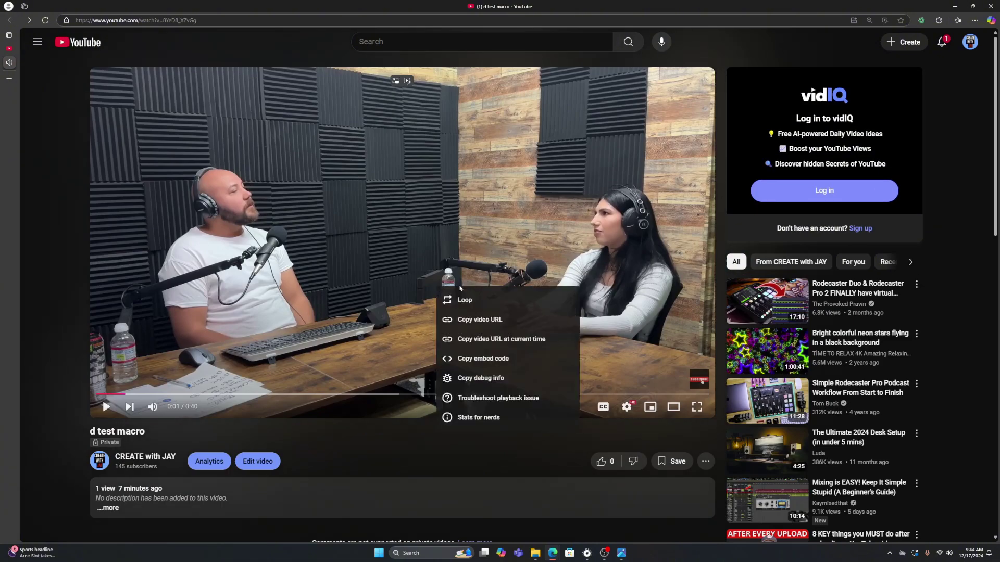
pyautogui.click(478, 417)
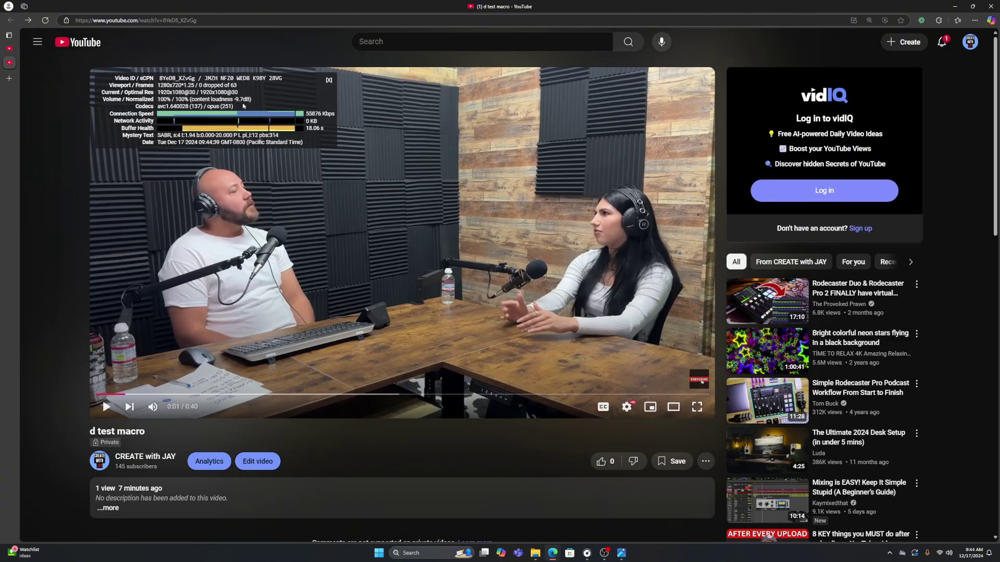
pyautogui.click(328, 79)
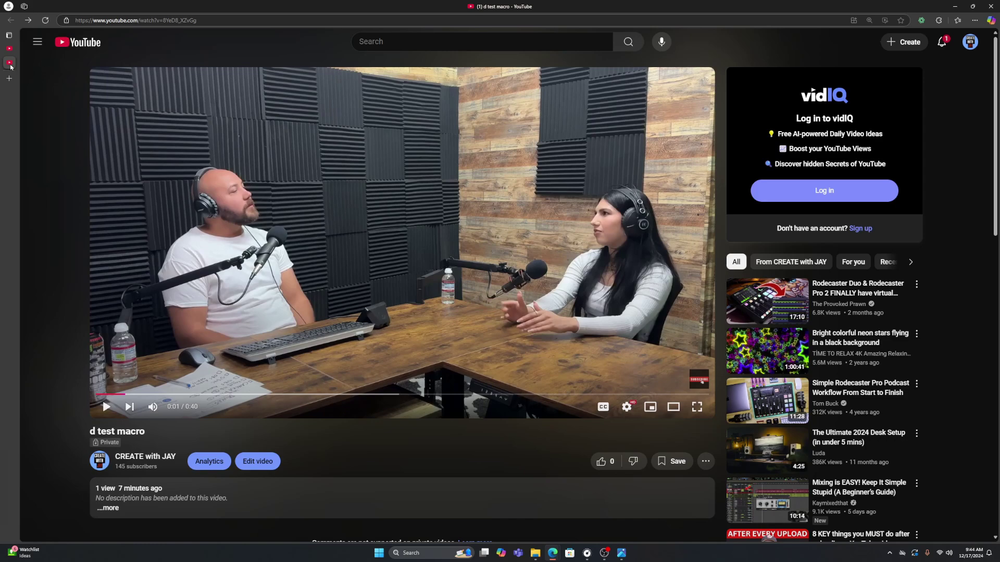
pyautogui.click(89, 63)
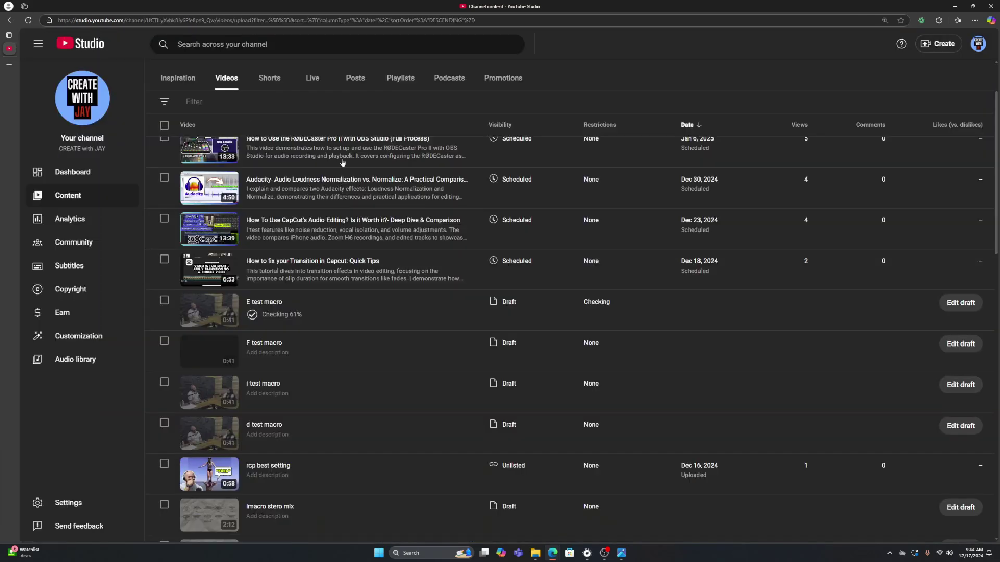
# Open the "E test macro" video from YouTube Studio and check its content loudness in Stats for nerds
pyautogui.click(278, 320)
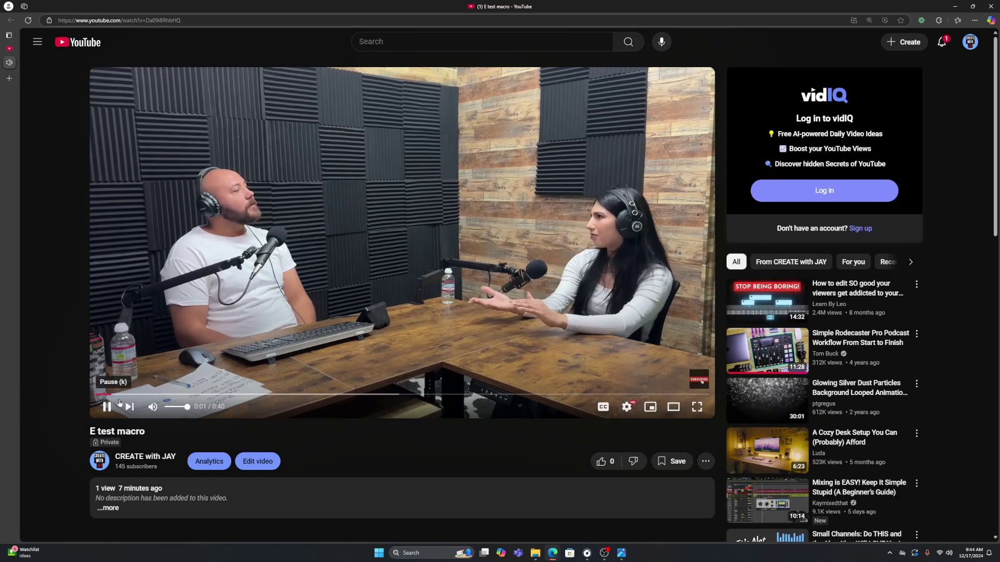
pyautogui.rightClick(383, 192)
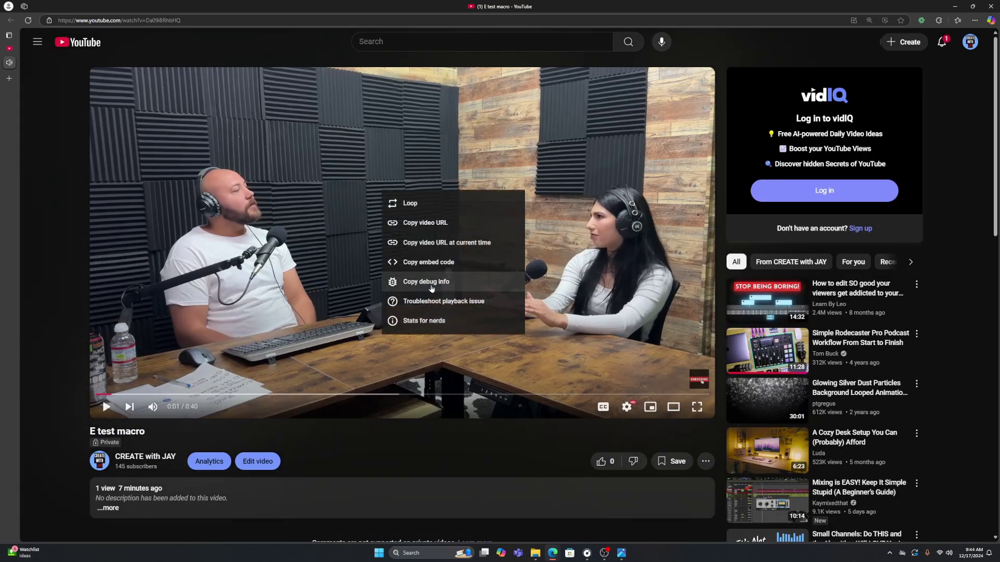
pyautogui.click(437, 320)
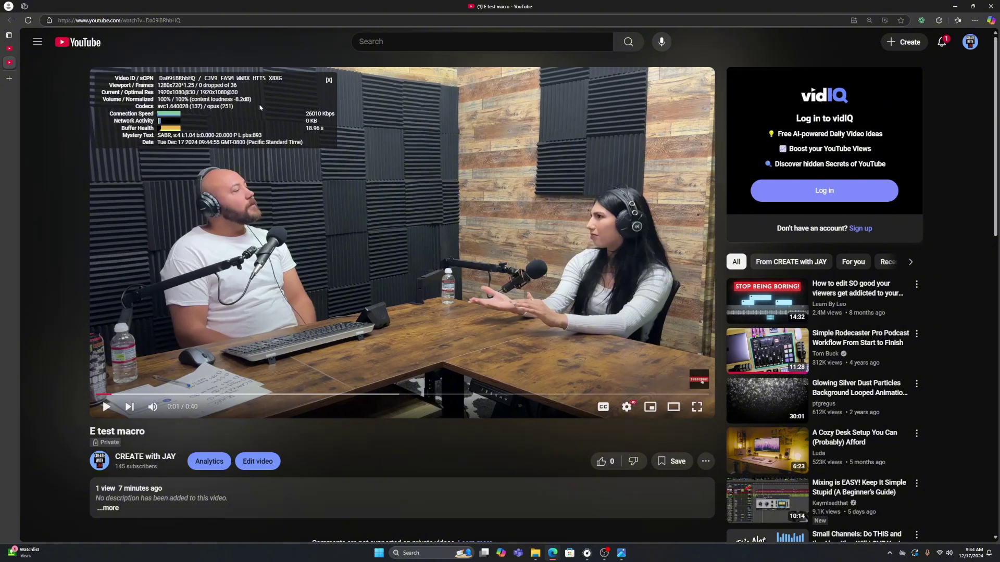
pyautogui.click(328, 80)
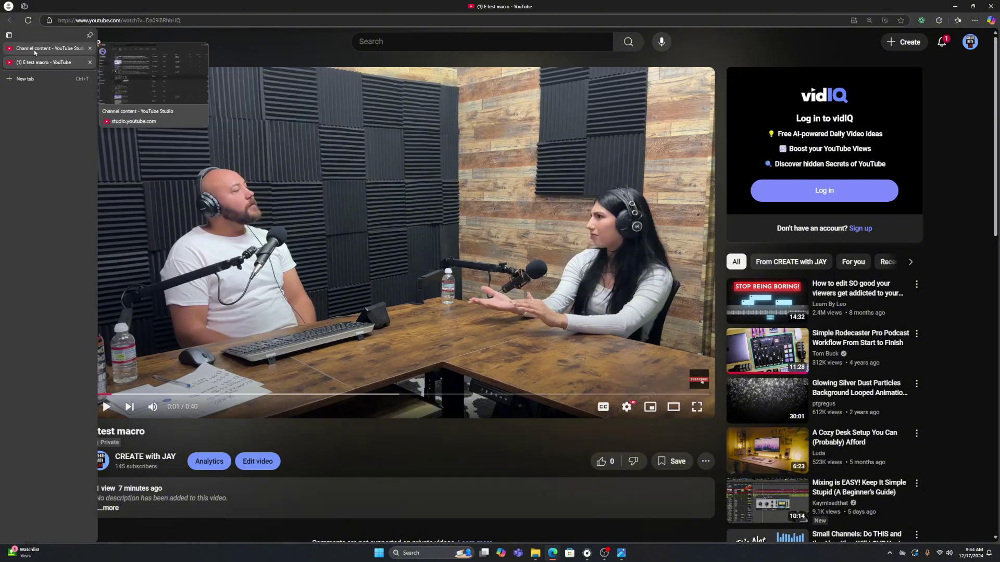
# Open the "F test macro" video from the channel content list and check its content loudness in Stats for nerds
pyautogui.click(34, 49)
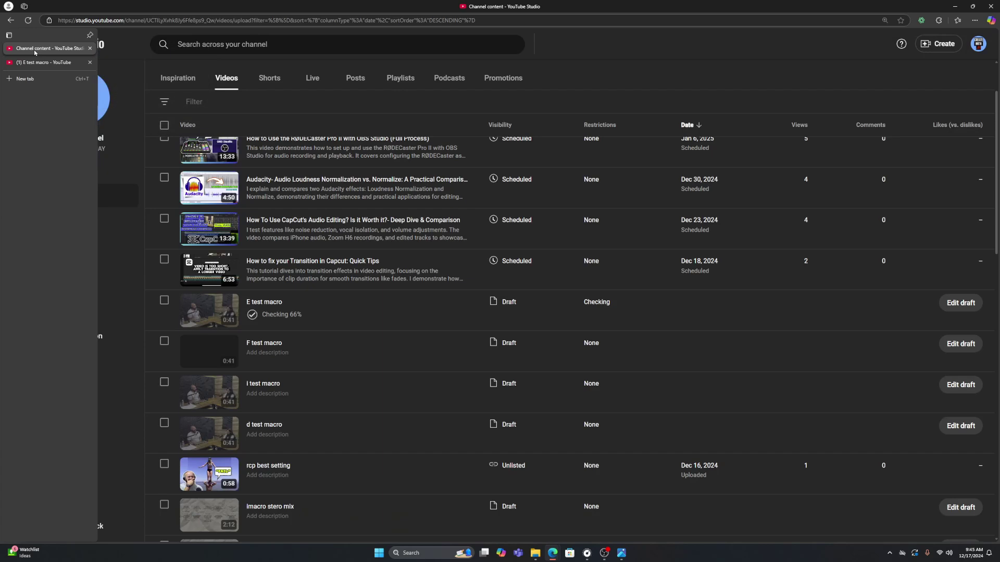
pyautogui.click(275, 360)
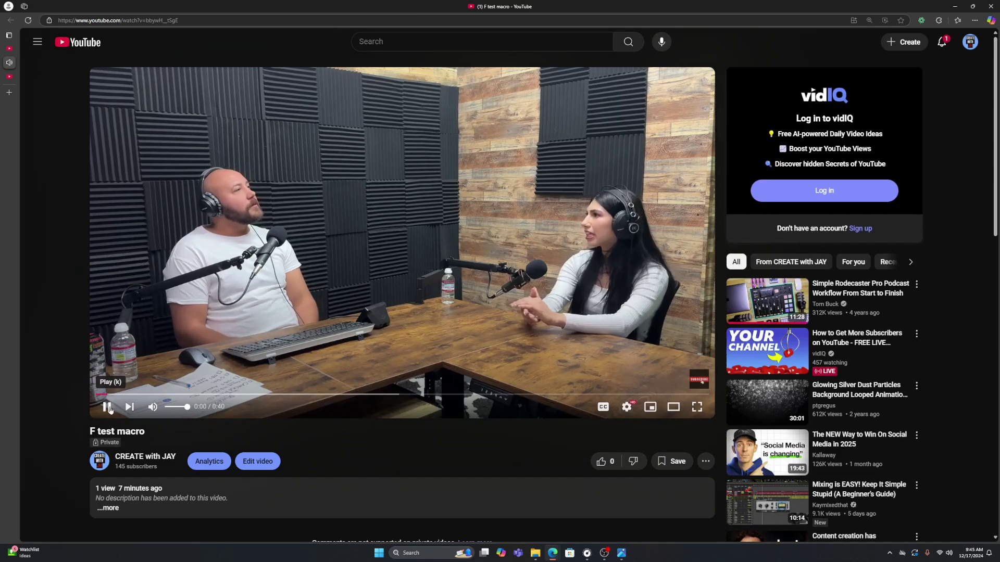
pyautogui.rightClick(443, 175)
pyautogui.click(482, 307)
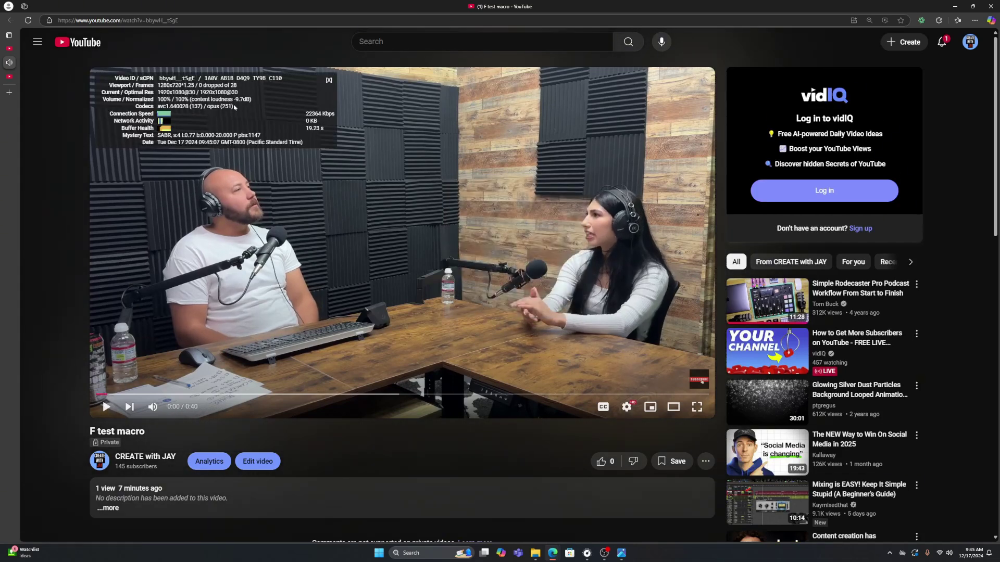
# Close the "F test macro" statistics, open "i test macro" from the channel content list, and check its content loudness in Stats for nerds
pyautogui.click(328, 82)
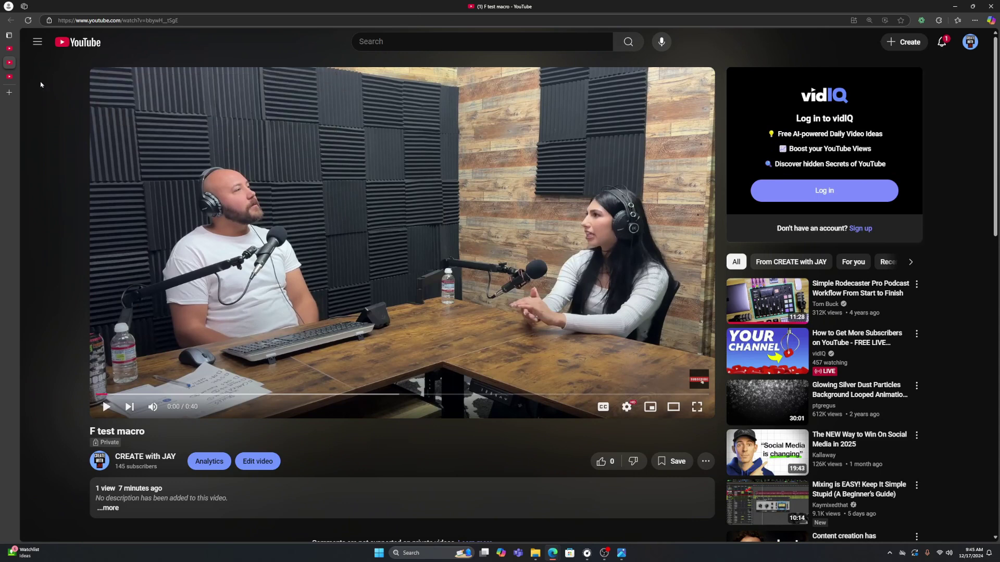
pyautogui.click(15, 48)
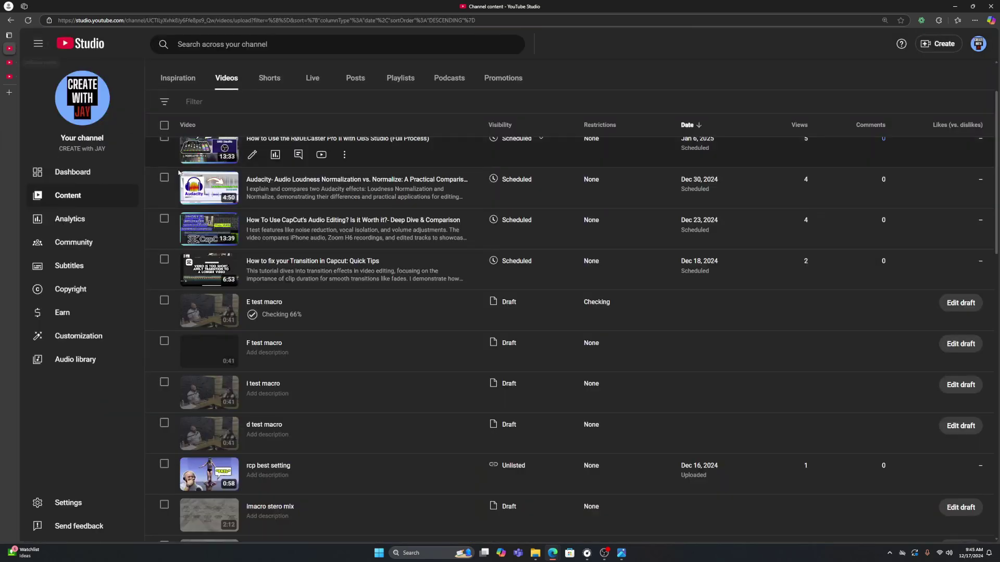
pyautogui.moveTo(330, 401)
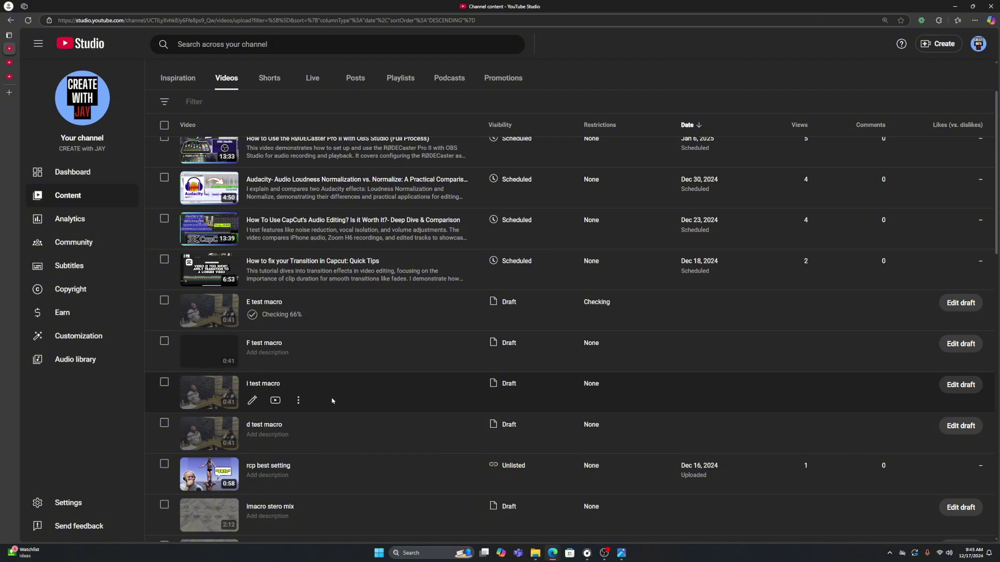
pyautogui.click(274, 402)
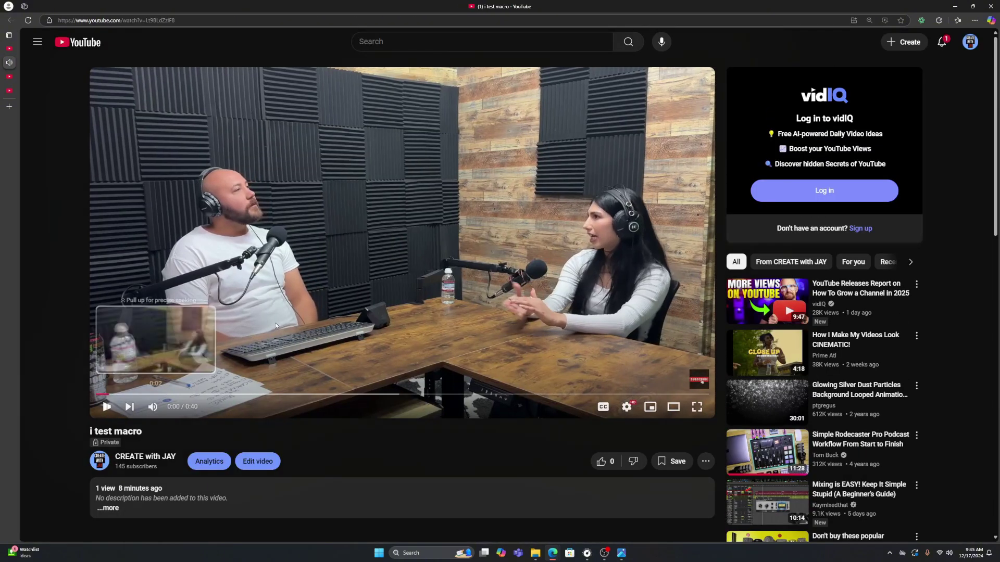
pyautogui.rightClick(426, 231)
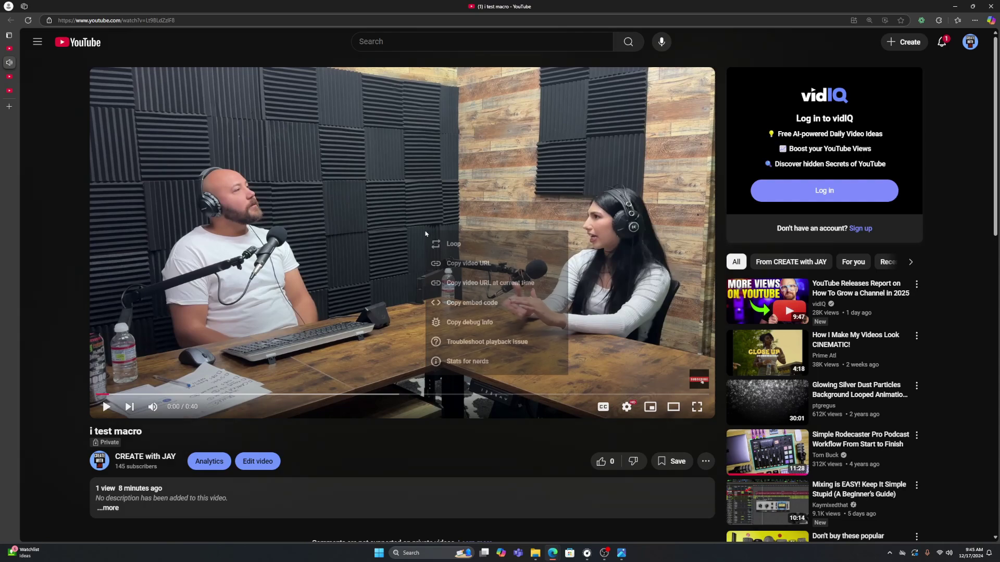
pyautogui.click(477, 361)
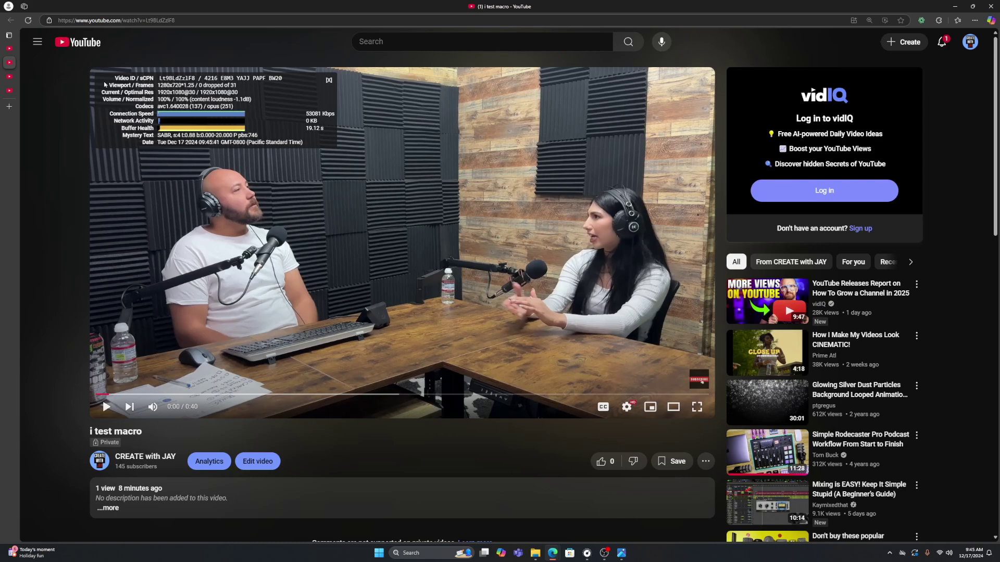
# Return to the channel content list, switch to the "d +5 db test macro" video, and highlight its content loudness value
pyautogui.moveTo(18, 64)
pyautogui.click(31, 48)
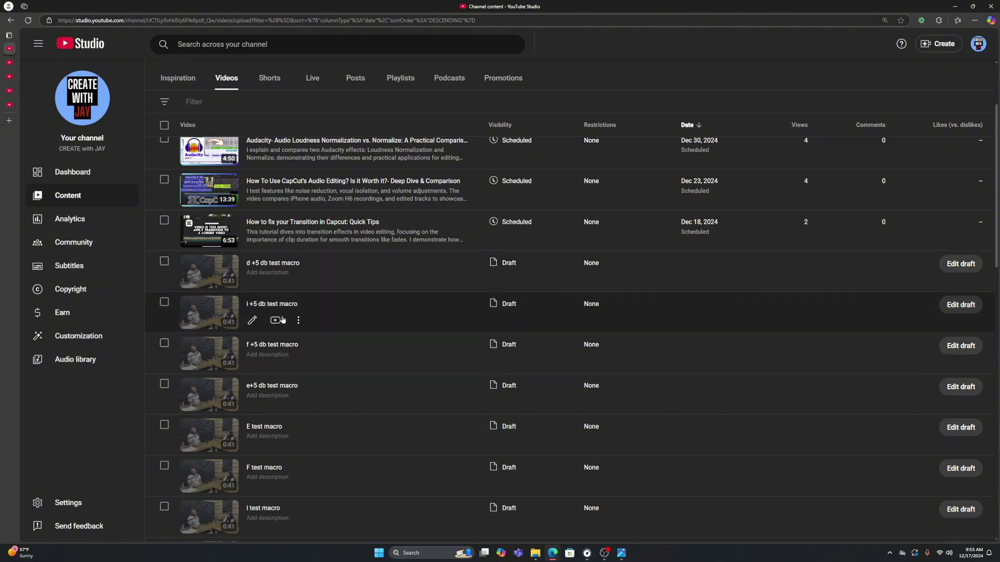
pyautogui.moveTo(10, 62)
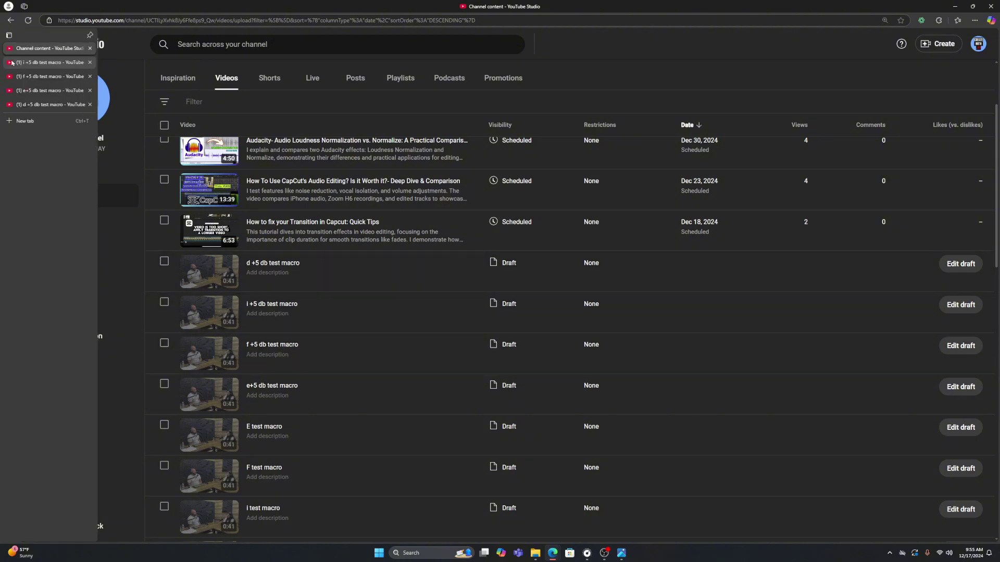
pyautogui.click(31, 104)
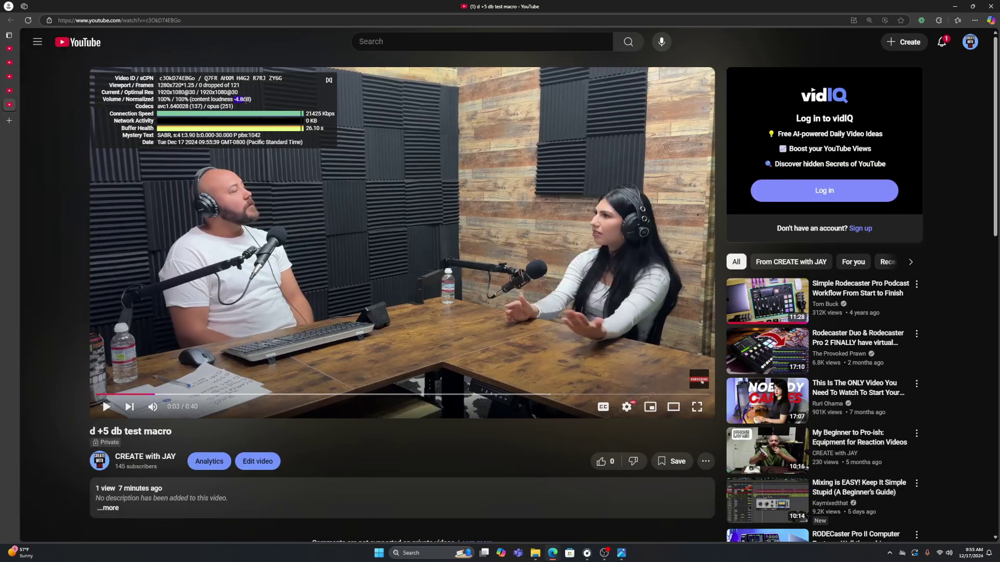
pyautogui.moveTo(244, 100); pyautogui.dragTo(255, 108)
# Check the content loudness of the "e+5 db test macro" and "f +5 db test macro" videos, highlighting the value for the second
pyautogui.moveTo(15, 104)
pyautogui.click(46, 92)
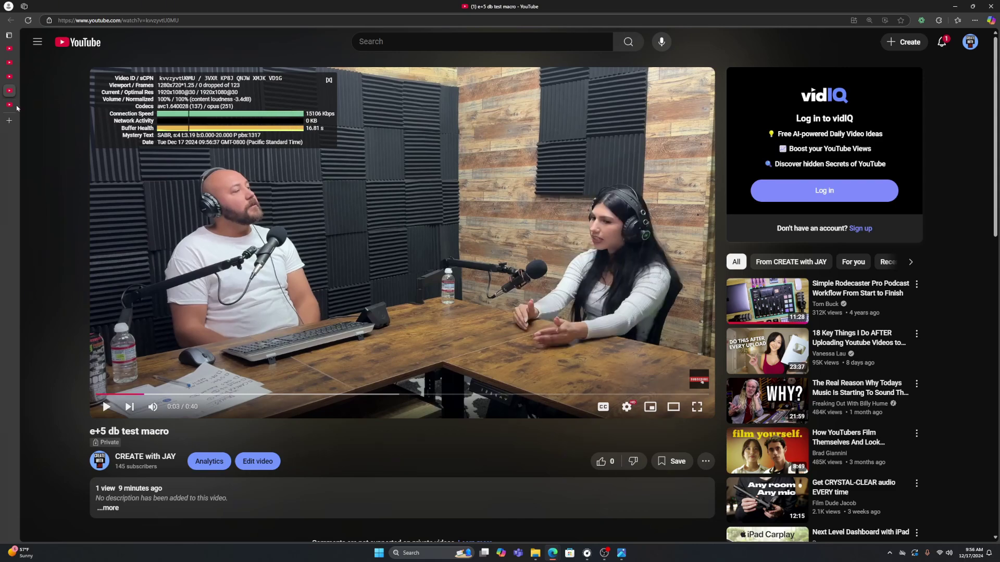
pyautogui.moveTo(26, 100)
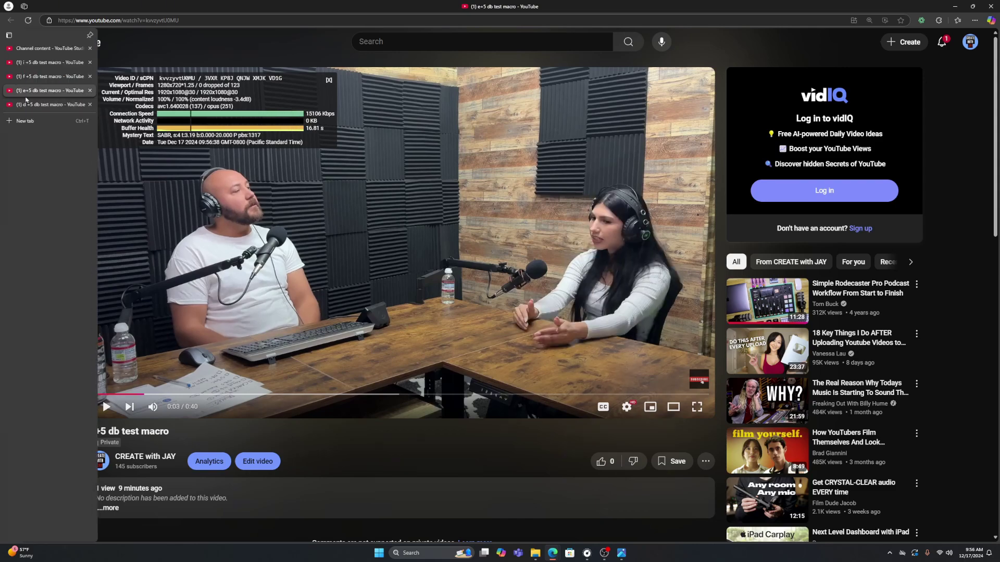
pyautogui.click(39, 80)
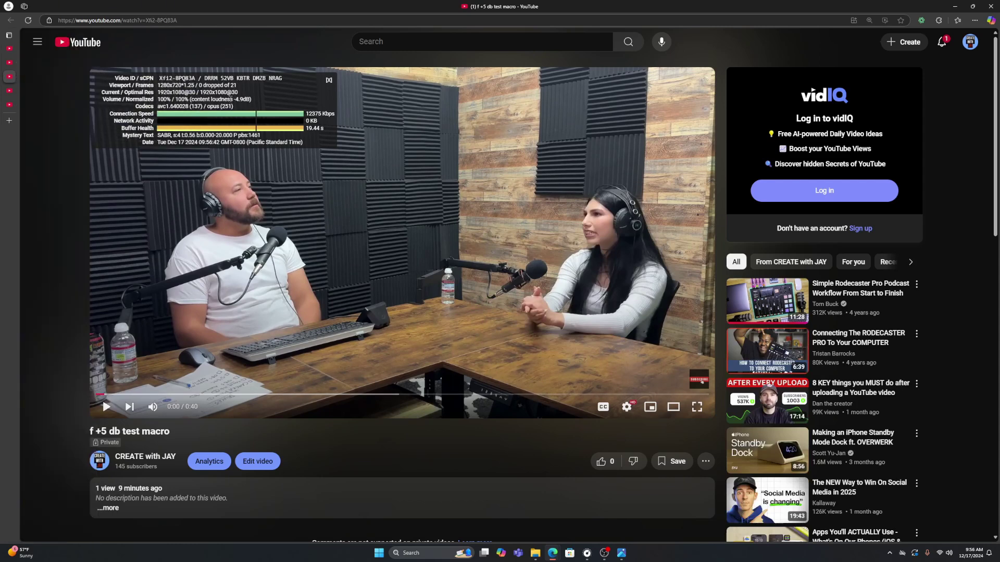
pyautogui.moveTo(234, 99); pyautogui.dragTo(252, 100)
# Switch to the "i +5 db test macro" video and highlight its content loudness value
pyautogui.moveTo(14, 70)
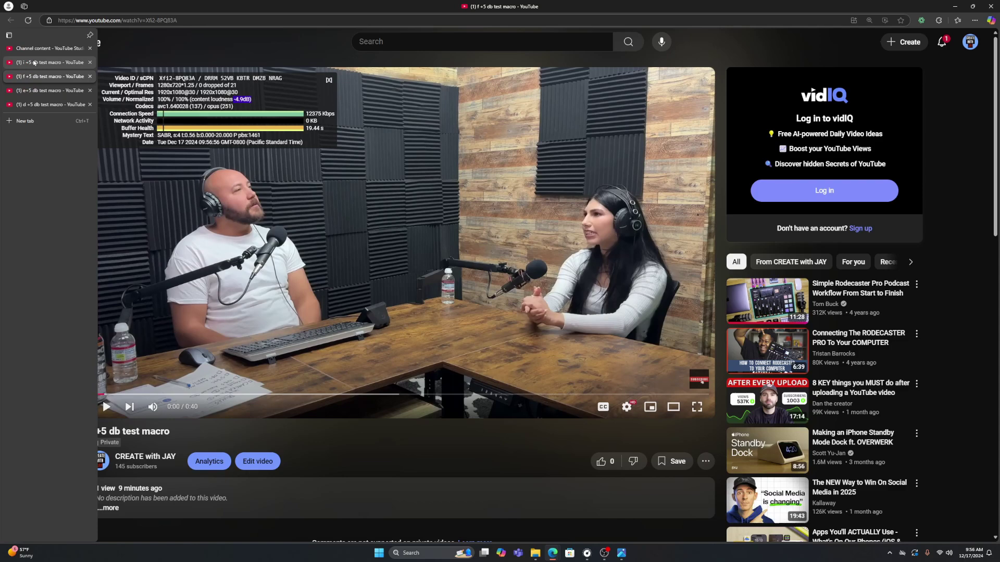
pyautogui.click(35, 62)
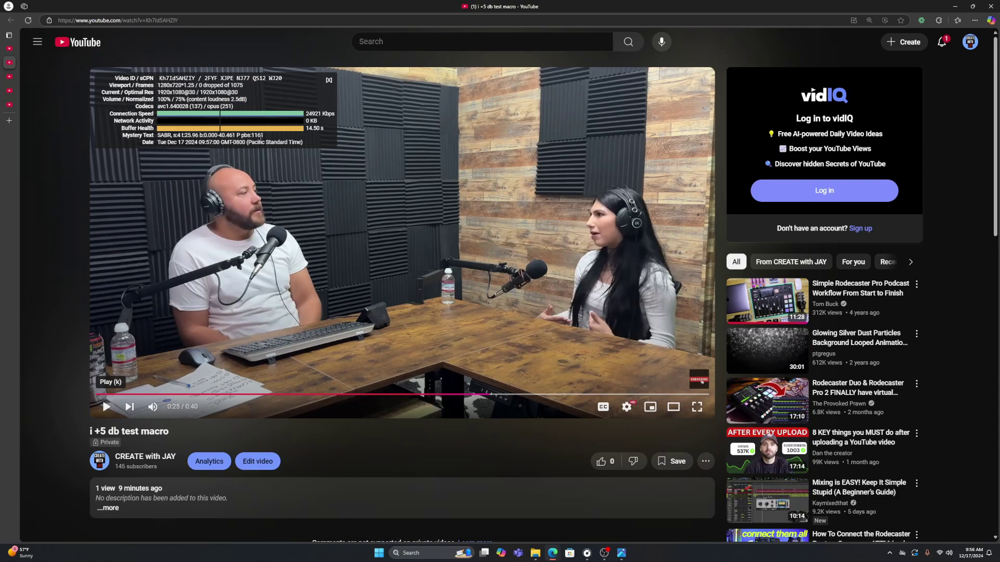
pyautogui.moveTo(231, 99); pyautogui.dragTo(249, 104)
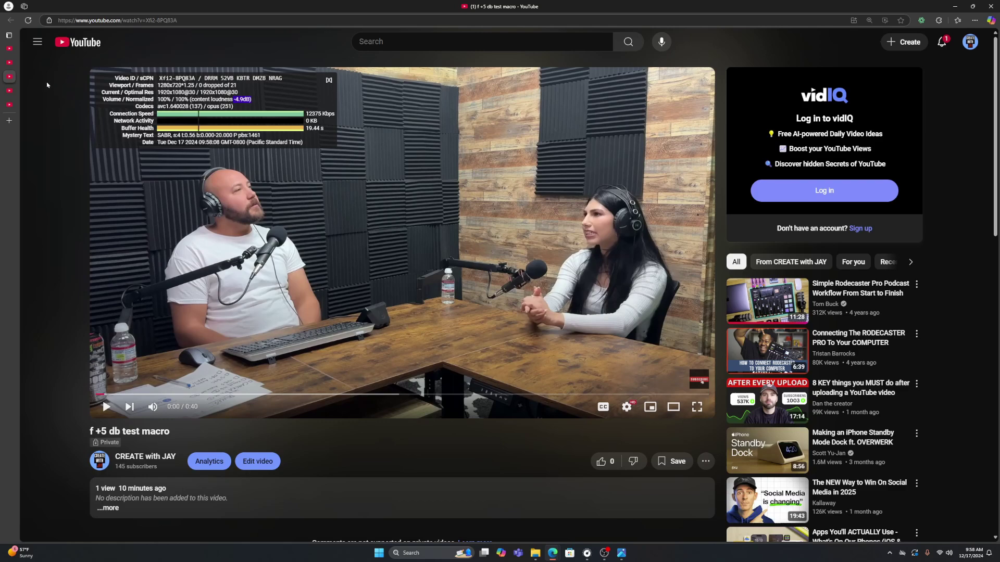
# Play the +5 db test videos to compare their sound, starting with "d +5 db test macro" and replaying "i +5 db test macro" from near its beginning
pyautogui.moveTo(13, 107)
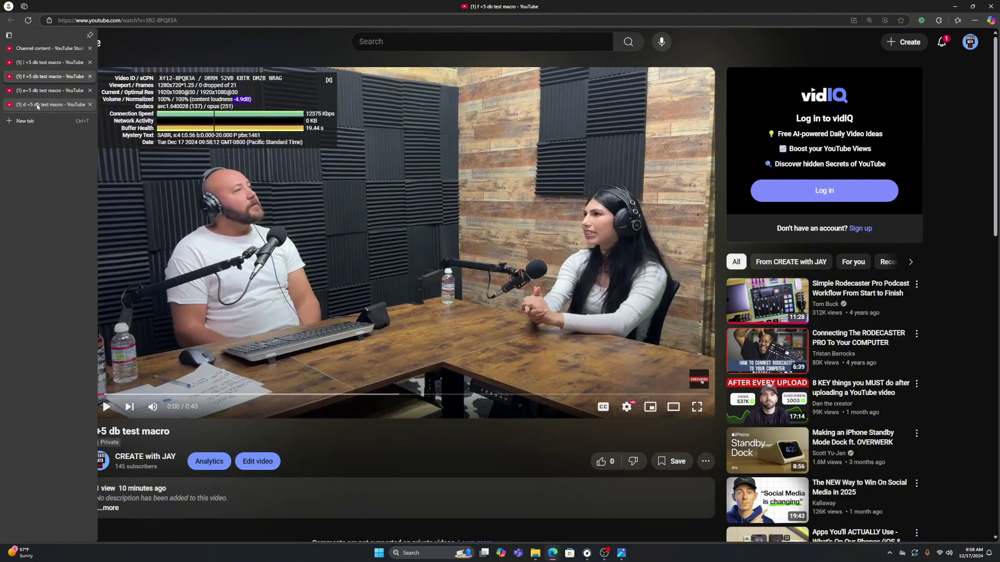
pyautogui.click(36, 106)
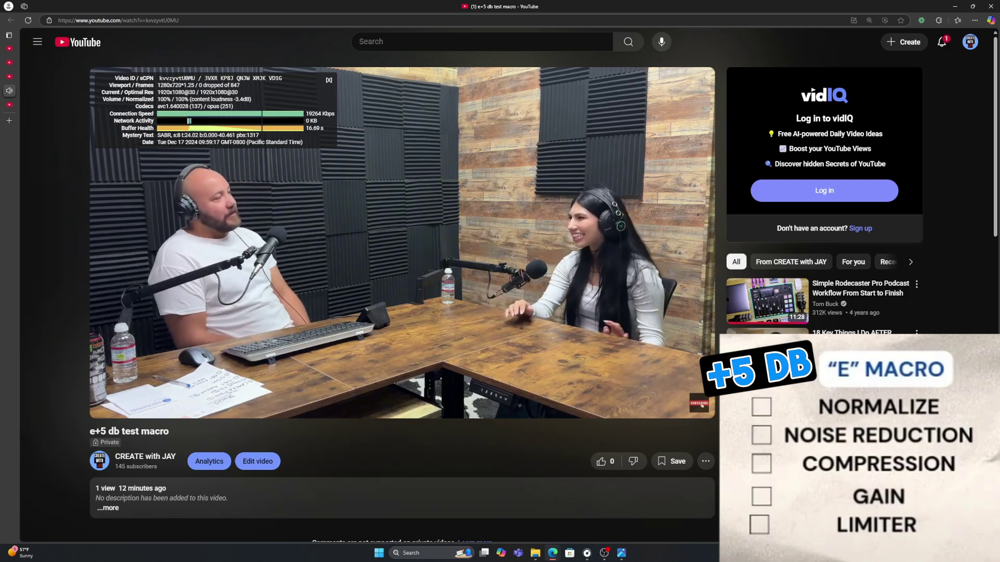
pyautogui.moveTo(105, 410)
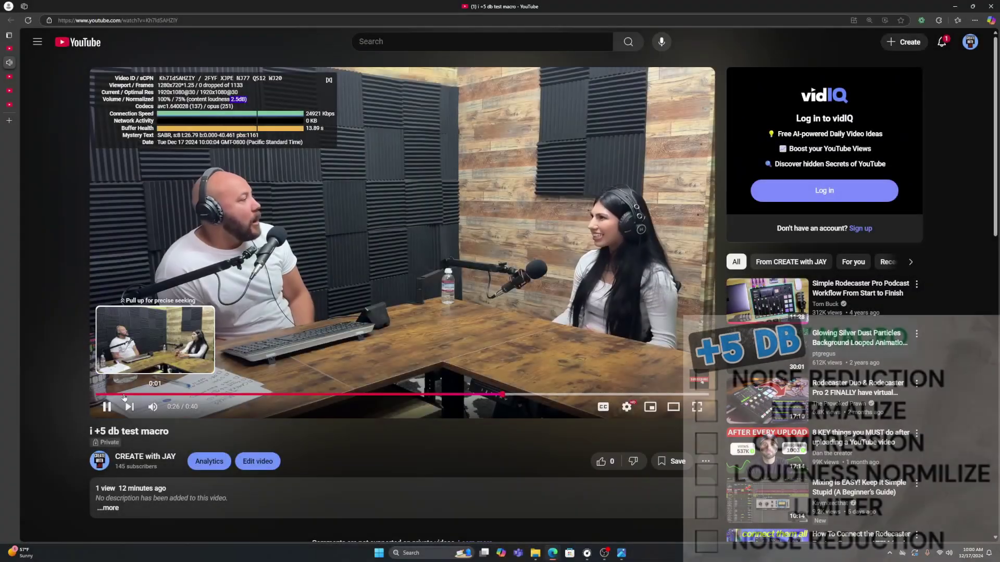
pyautogui.click(119, 393)
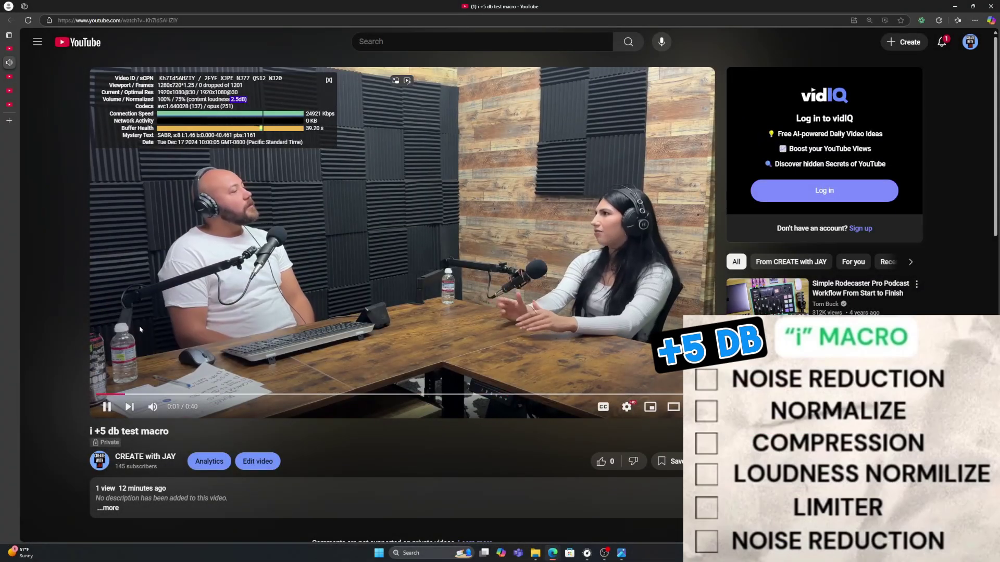